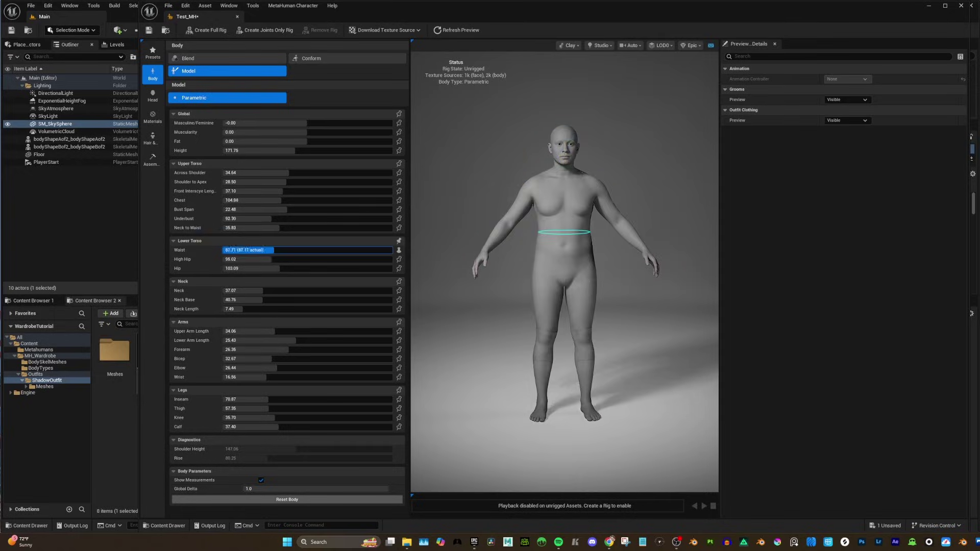
Step: Increase the waist measurement of the Test_MH character's parametric body
left_click_drag(275, 250, 339, 250)
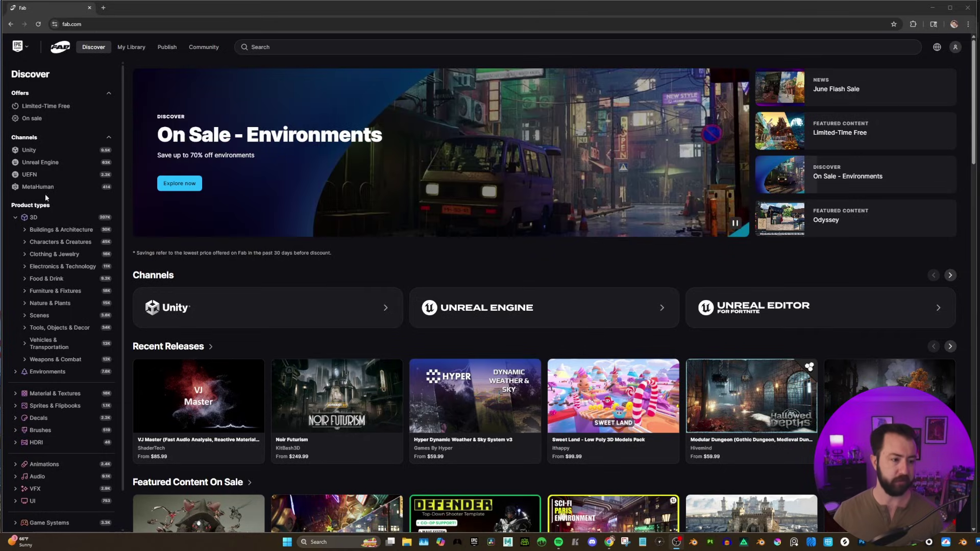
Step: Open Fab's MetaHuman channel and filter its products to show only those published by Epic Games
left_click(46, 191)
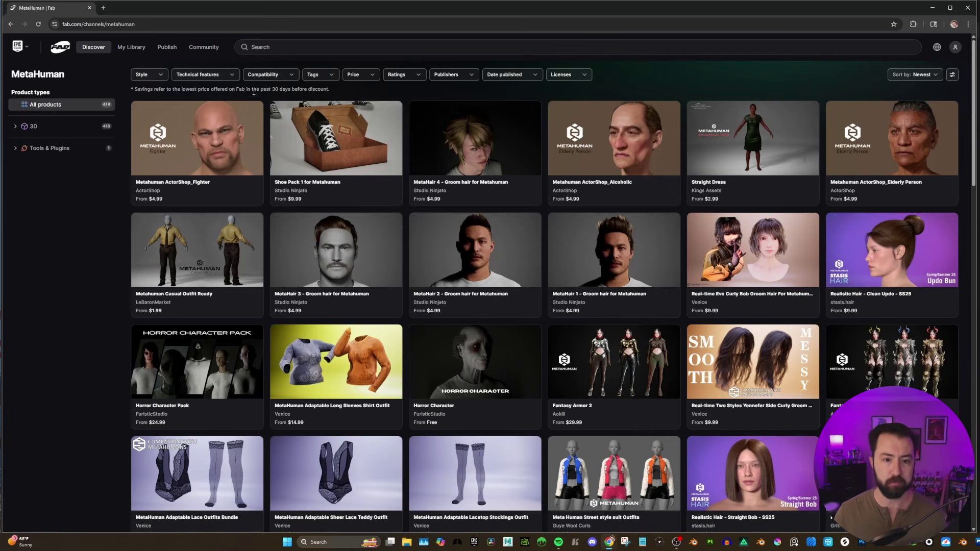
left_click(447, 74)
left_click(493, 114)
type("epic")
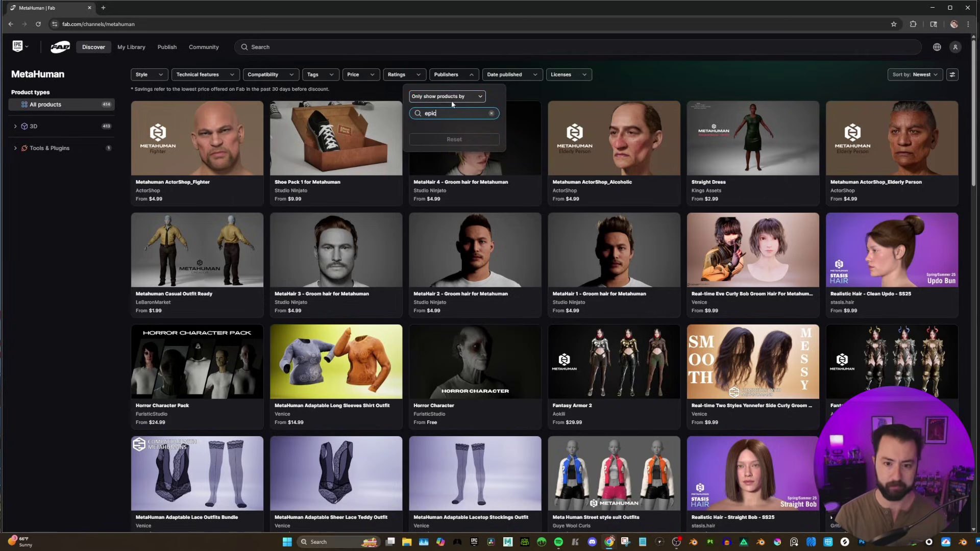
left_click(414, 147)
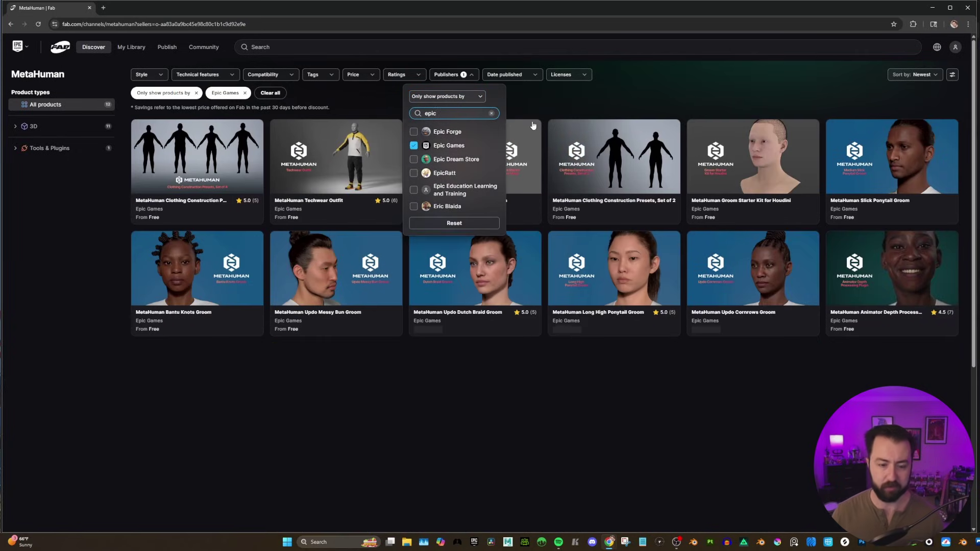
left_click(560, 100)
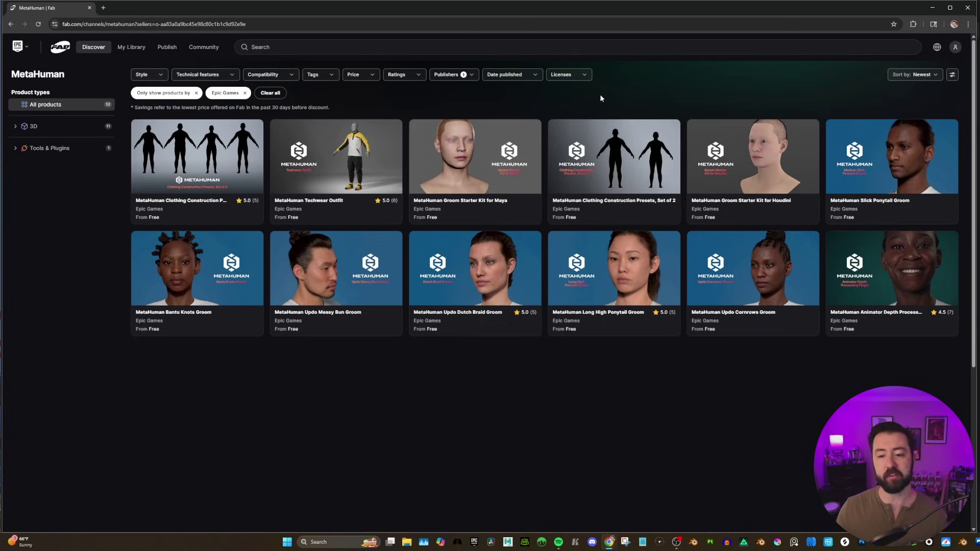
Step: Open the MetaHuman Clothing Construction Presets, Set of 2 listing and download clothingconstpresetssetof2.zip
left_click(606, 168)
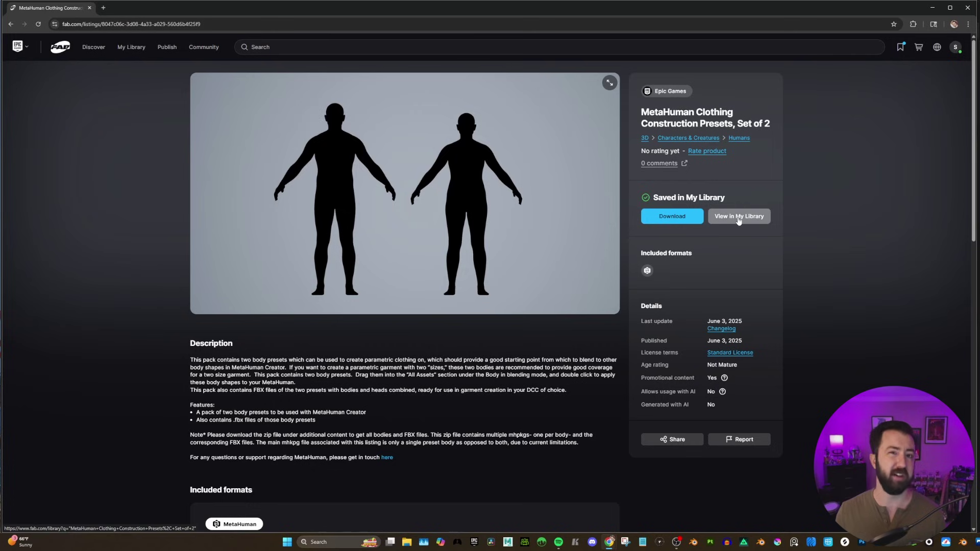
left_click(672, 216)
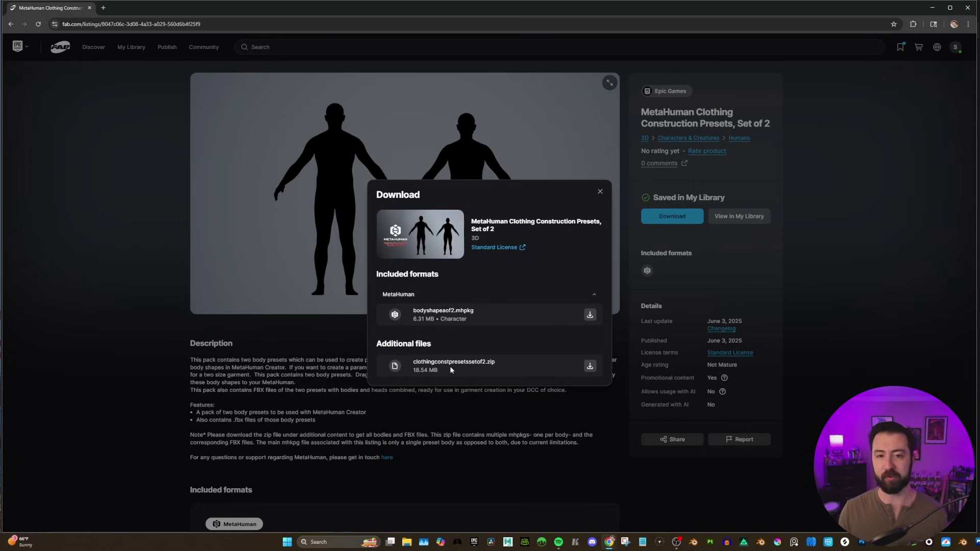
left_click(590, 368)
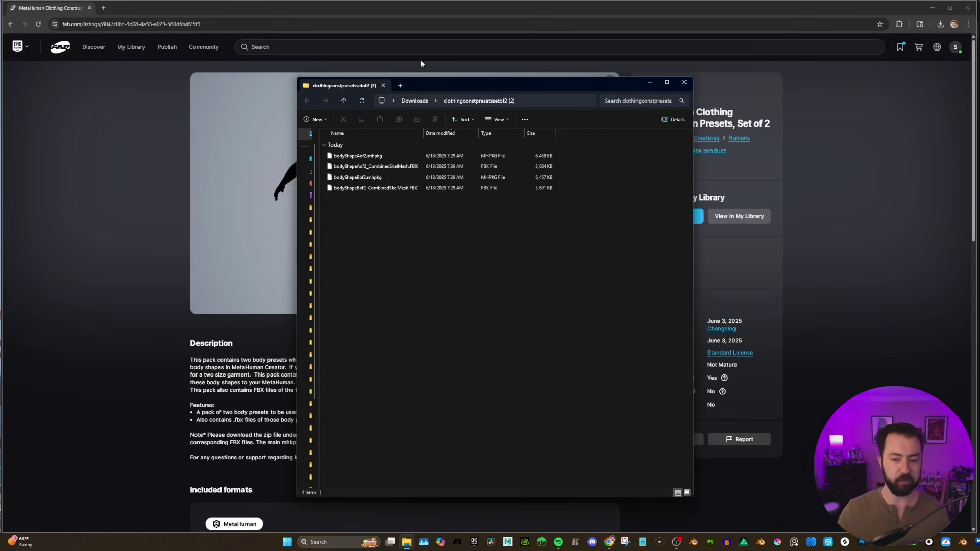
Step: Switch to Unreal Editor, keeping the unzipped presets folder beside it, and create an MH_Wardrobe folder in Content
left_click(967, 8)
left_click_drag(455, 84, 969, 90)
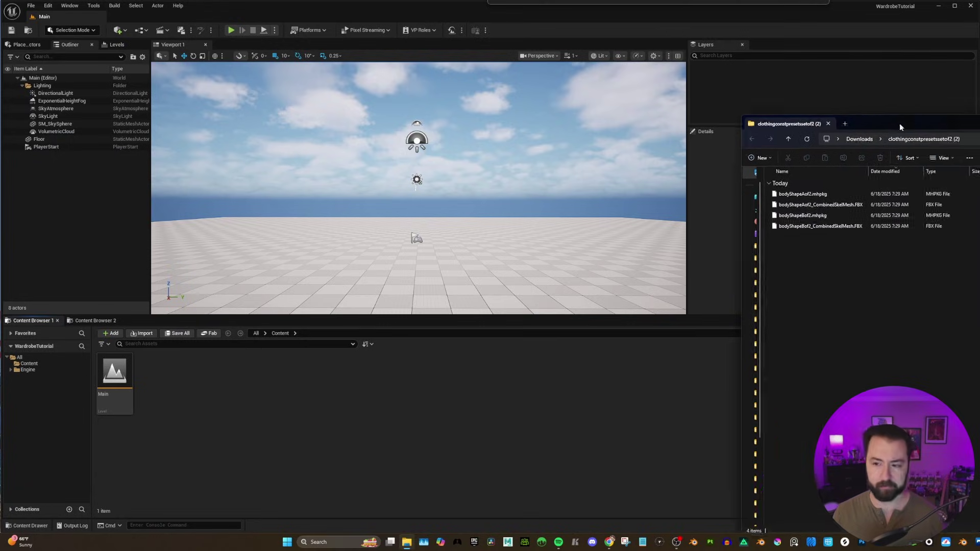
right_click(245, 380)
left_click(255, 70)
type("MH_Ward")
Step: Create two subfolders named BodyTypes and BodySkelMeshes inside the MH_Wardrobe folder
type("BodyTyp")
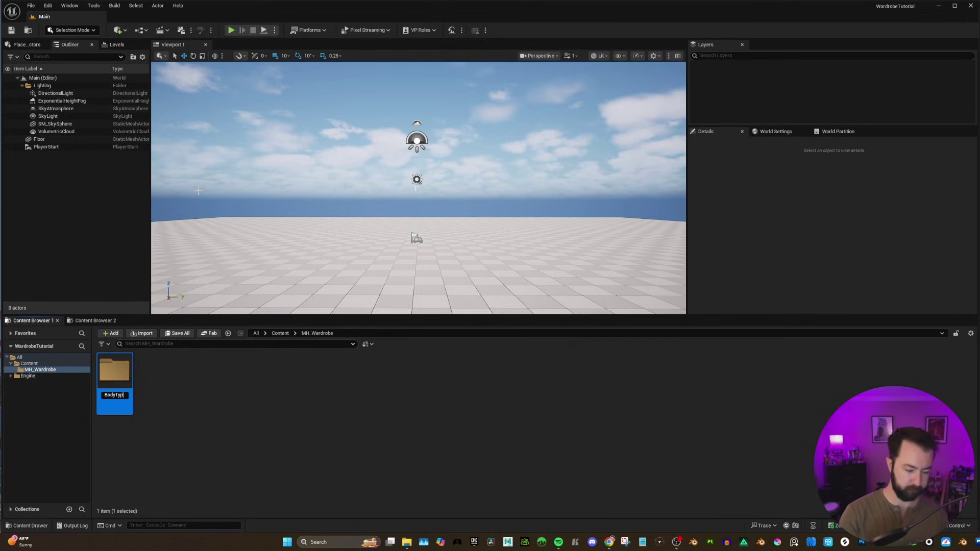
type("es")
key("Return")
key("ctrl+shift+n")
type("SkelMeshes")
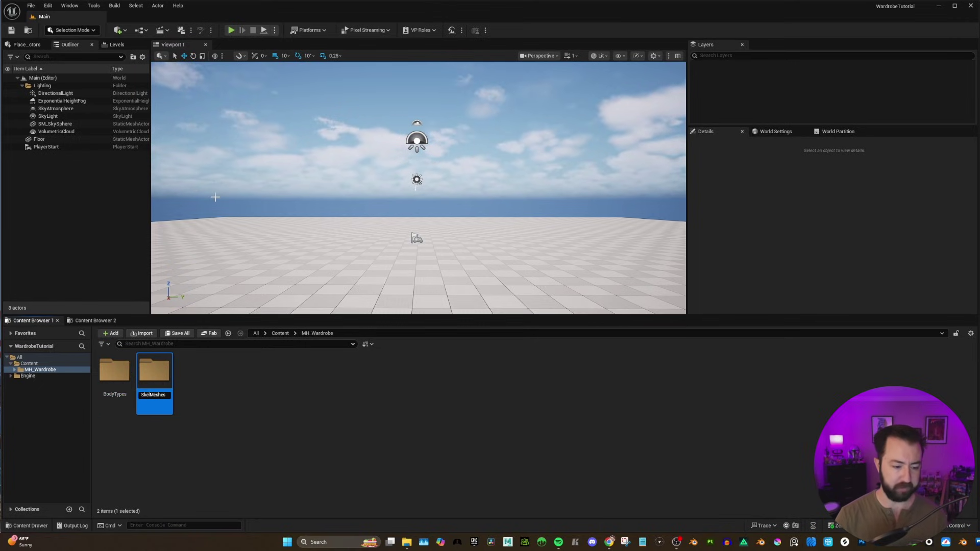
key("Return")
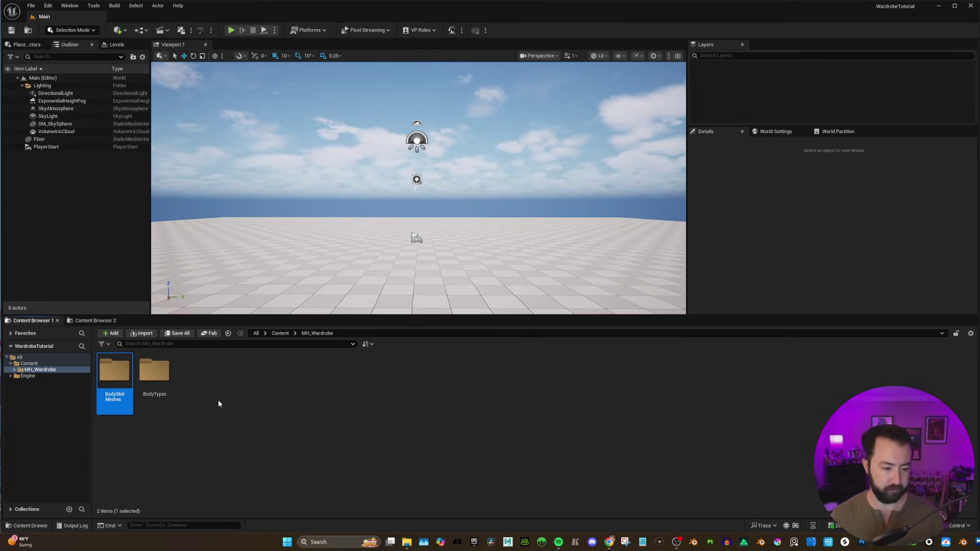
left_click(228, 409)
Step: Import bodyShapeAof2.mhpkg and bodyShapeBof2.mhpkg from the unzipped presets folder into the BodyTypes folder
double_click(160, 376)
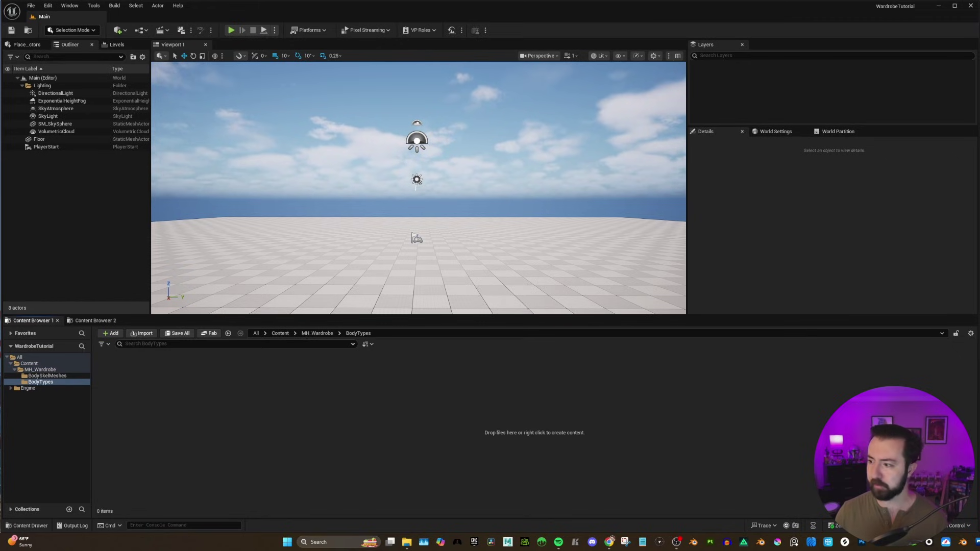
key("alt+Tab")
left_click(774, 197)
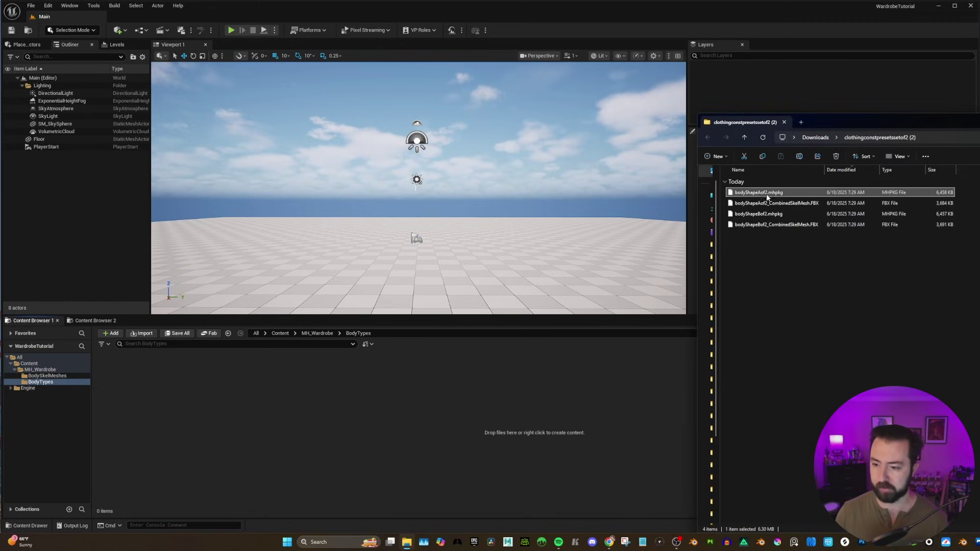
left_click_drag(761, 198, 479, 384)
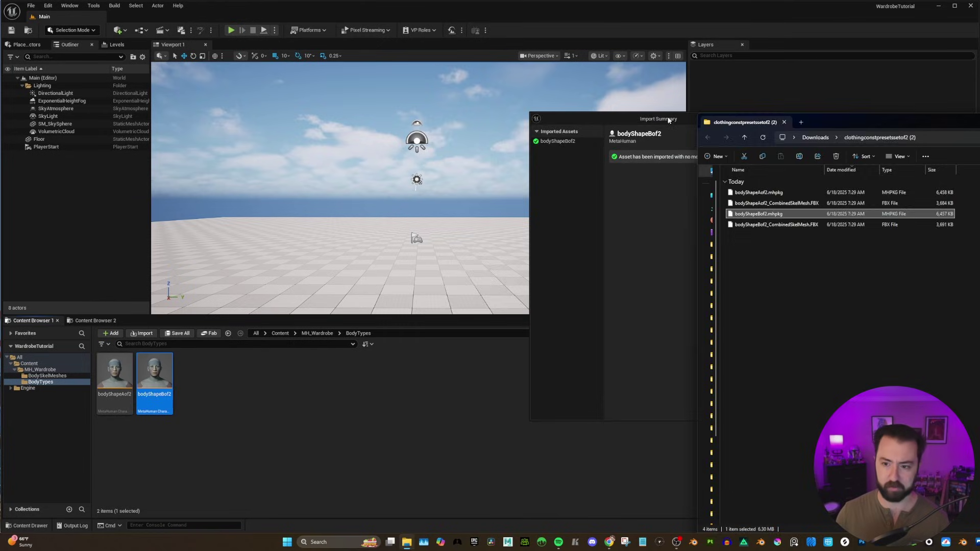
left_click(210, 470)
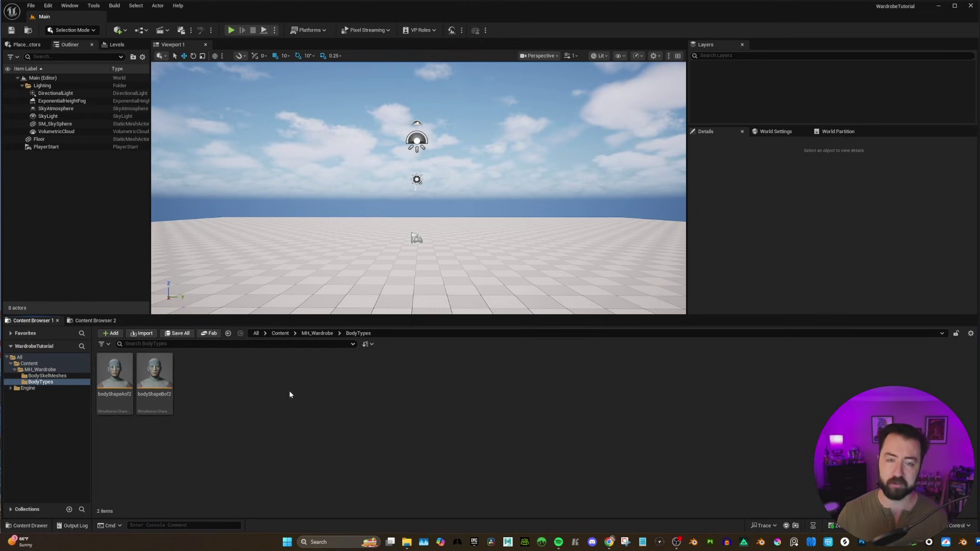
Step: Export the combined skeletal meshes of bodyShapeAof2 and bodyShapeBof2 to the BodySkelMeshes folder, dropping the CombinedSkelMesh suffix
double_click(118, 383)
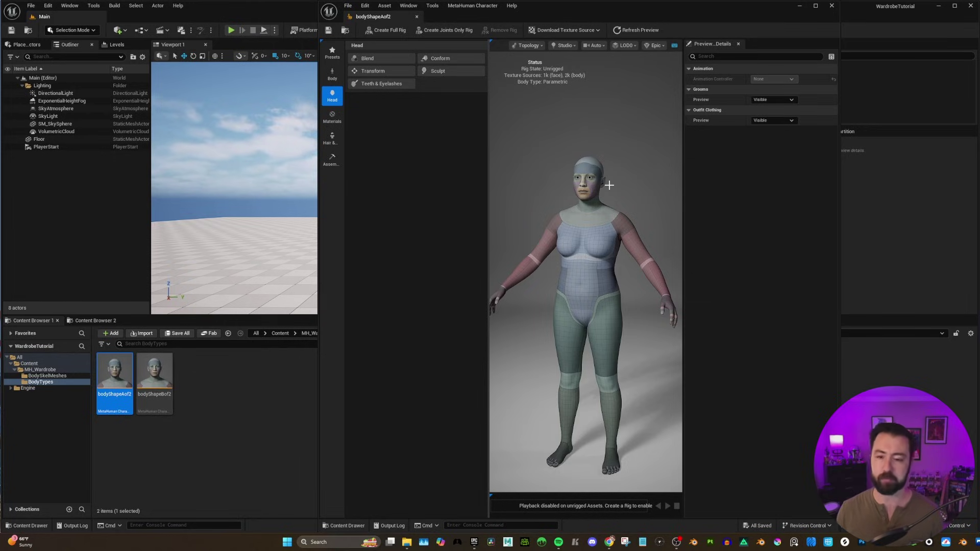
left_click(478, 7)
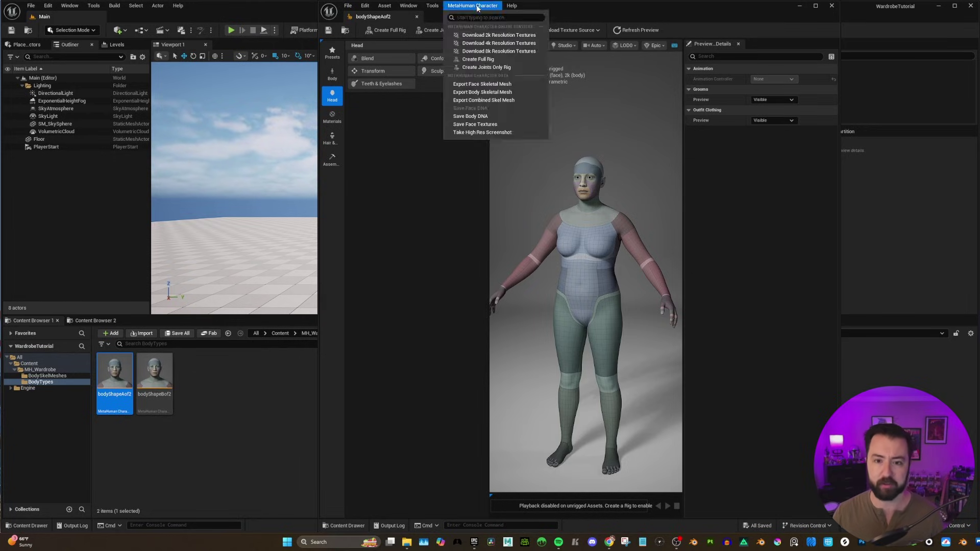
left_click(507, 101)
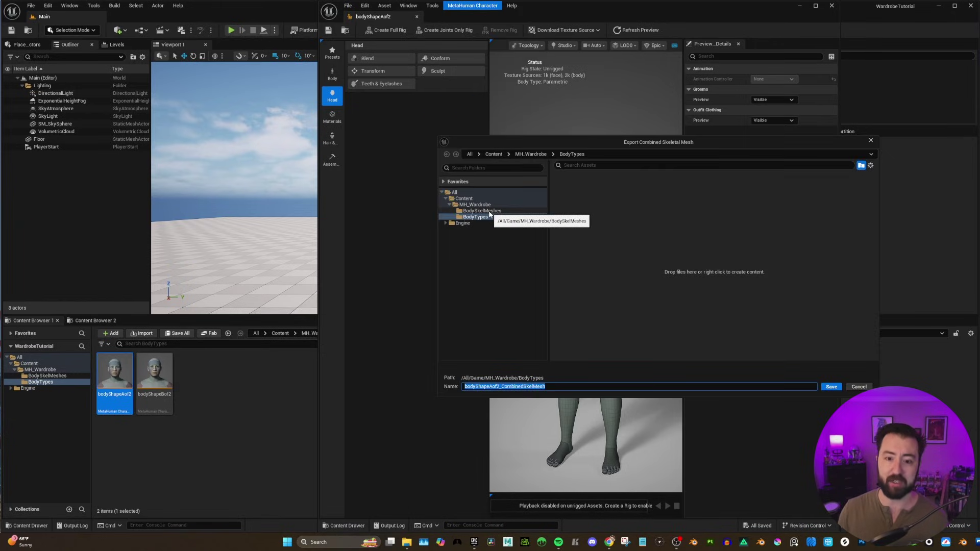
left_click(483, 211)
left_click_drag(500, 388, 568, 388)
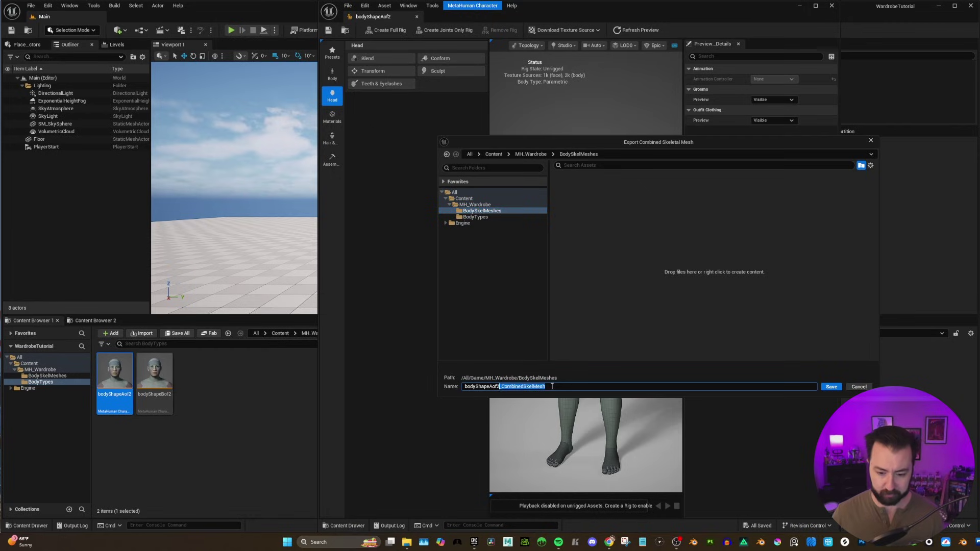
key("BackSpace")
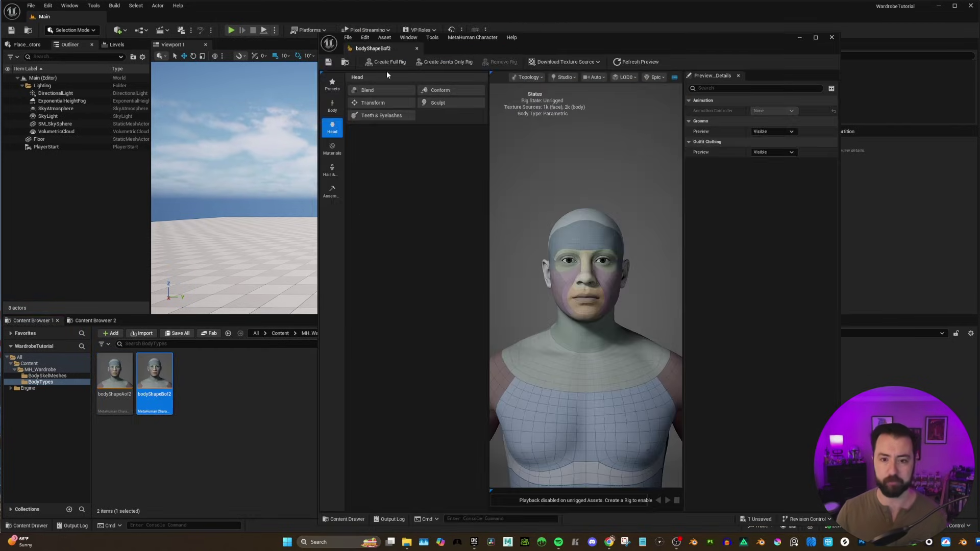
left_click(471, 5)
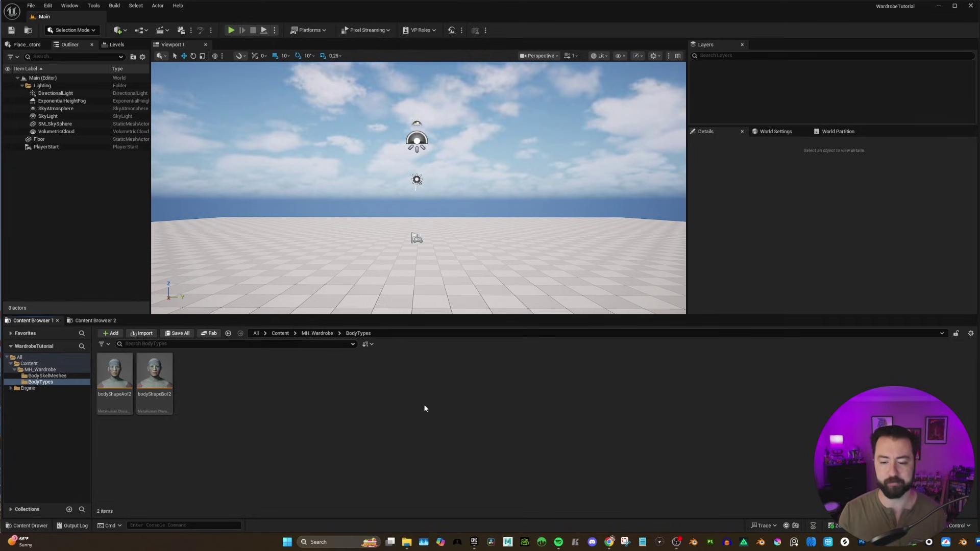
Step: Place the bodyShapeAof2 skeletal mesh from the BodySkelMeshes folder in the level and reset its location to the origin
left_click(317, 333)
double_click(114, 372)
left_click_drag(114, 372, 398, 292)
left_click(966, 215)
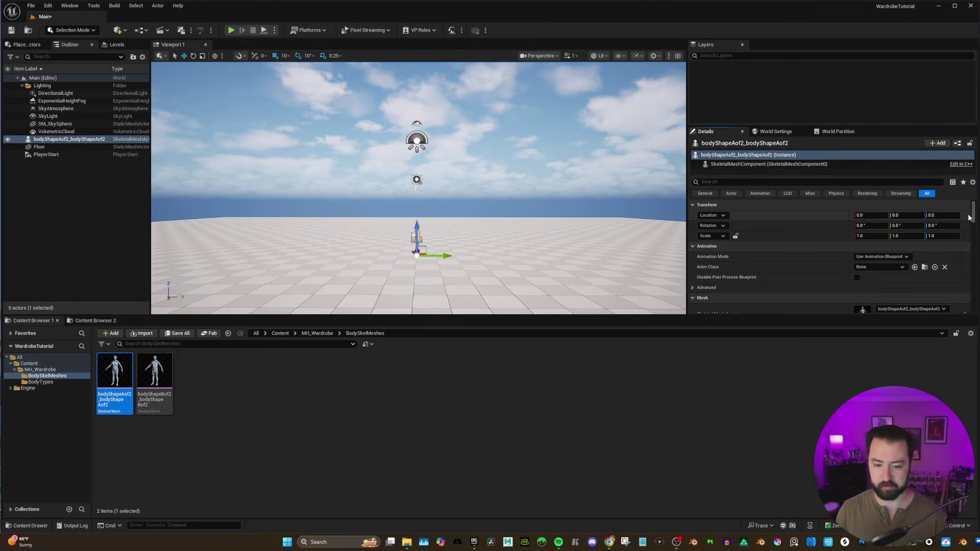
Step: Place the bodyShapeBof2 skeletal mesh in the level and reset its location to the origin
left_click(172, 375)
left_click_drag(172, 375, 358, 299)
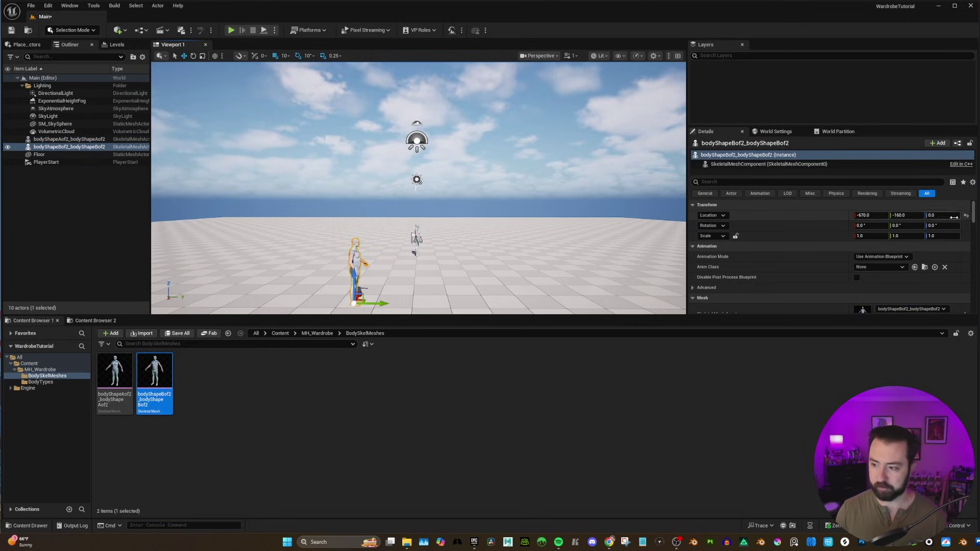
left_click(966, 217)
key("f")
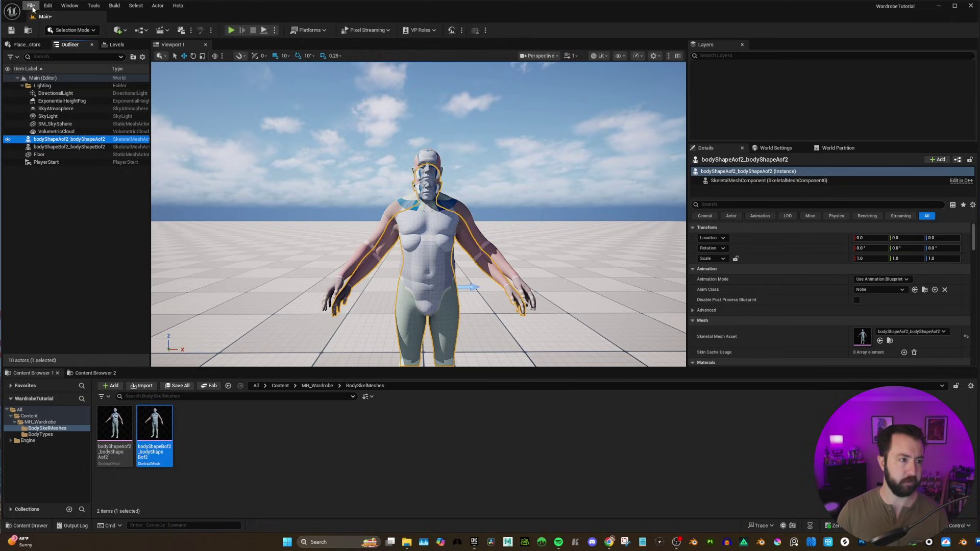
Step: Start exporting the bodyShapeAof2 actor as FBX and create a BodySkelMeshes folder inside Assets\MHWardrobe
left_click(31, 5)
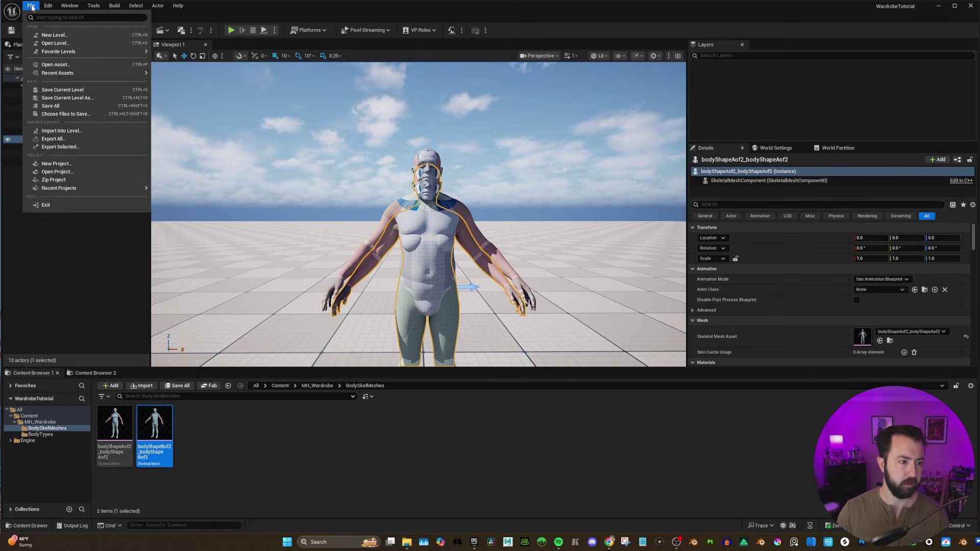
left_click(60, 147)
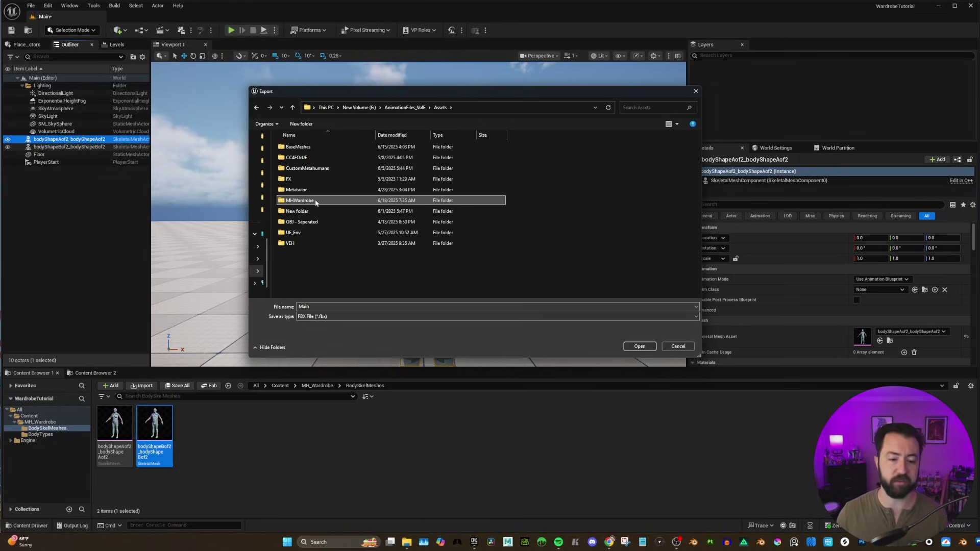
double_click(312, 201)
left_click(302, 124)
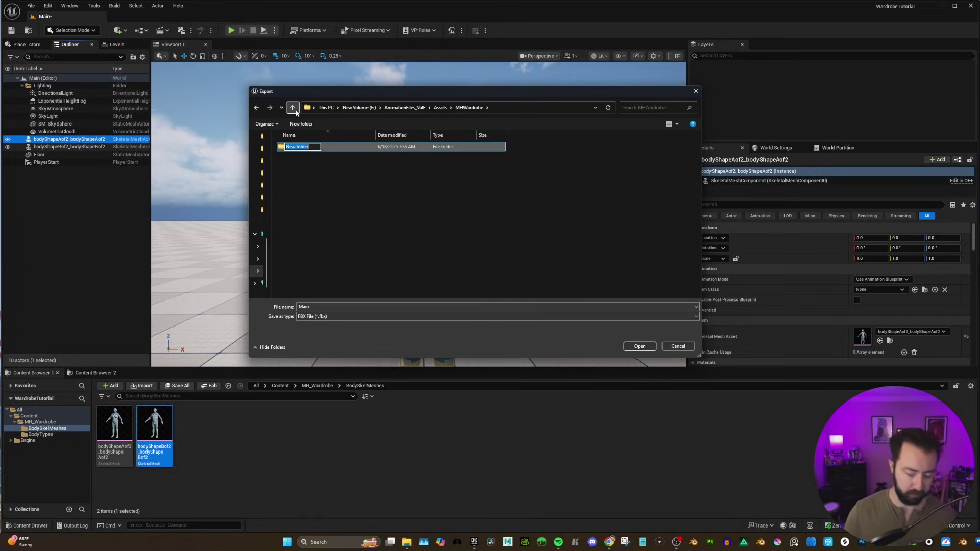
type("Skelme")
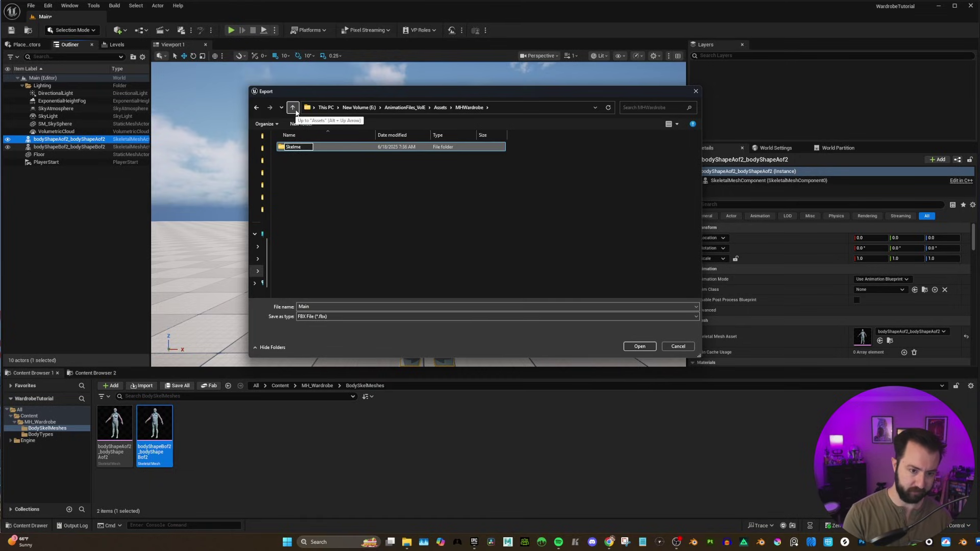
key("BackSpace")
key("BackSpace")
key("BackSpace")
key("BackSpace")
key("BackSpace")
key("BackSpace")
type("BodySkelMeshe")
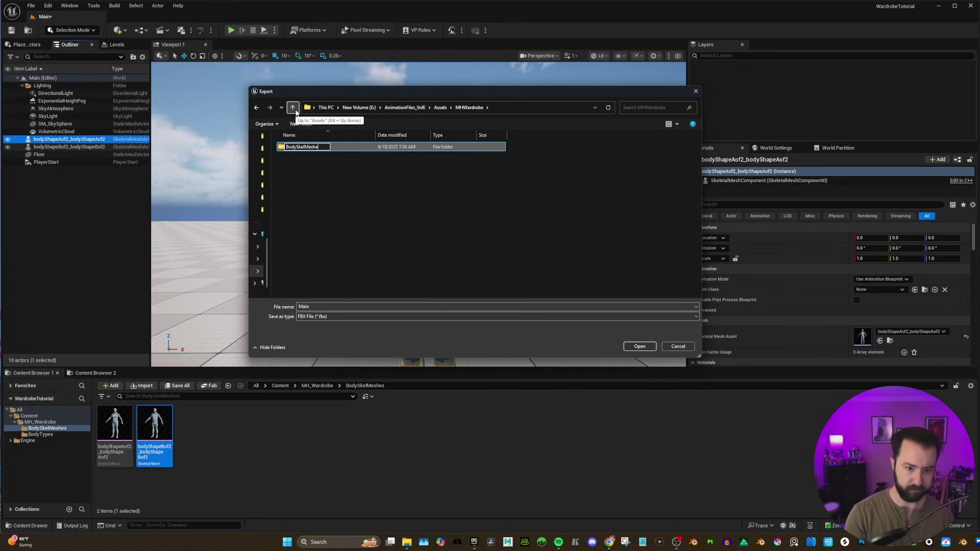
key("Return")
key("Return")
Step: Save the FBX export in the new BodySkelMeshes folder under the name SM_BodyAof2
type("BodyAof2")
key("Home")
type("SM_")
key("Return")
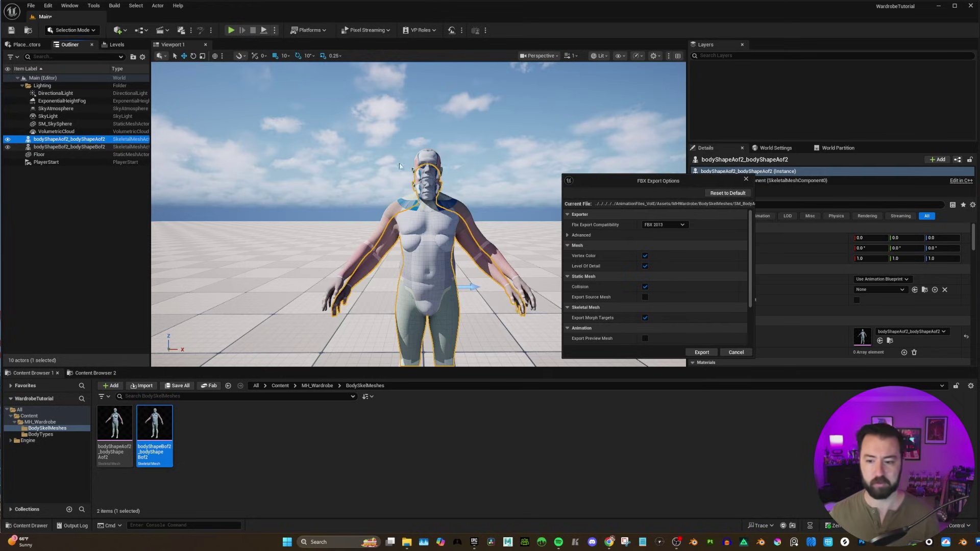
Step: Disable Level of Detail, Collision and Export Morph Targets in the FBX options and export the mesh
left_click(475, 192)
left_click(475, 214)
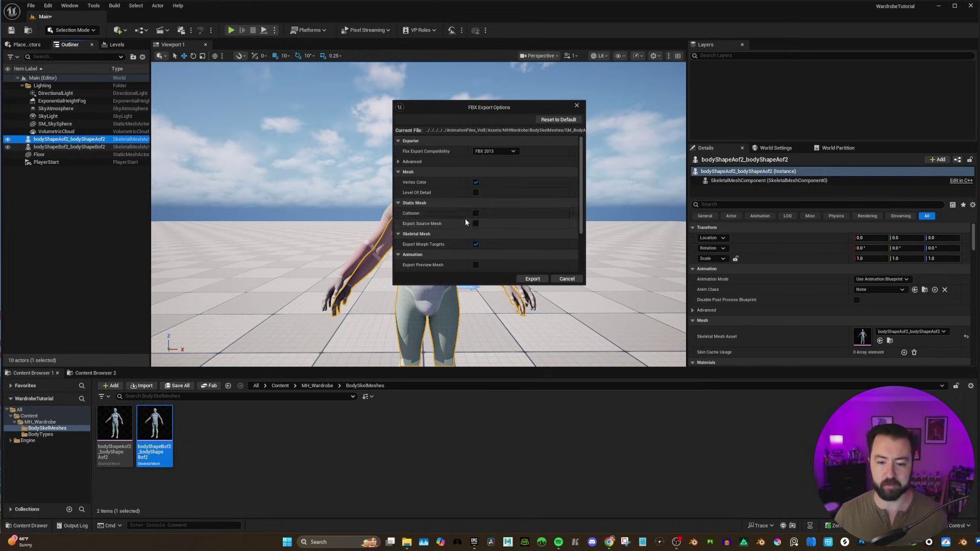
left_click(476, 244)
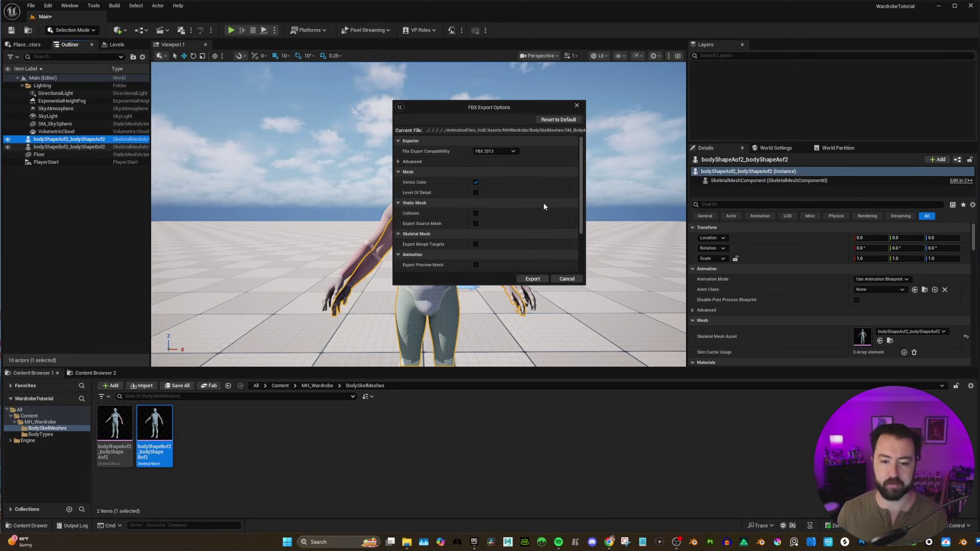
scroll(541, 210, "down", 3)
scroll(536, 211, "up", 3)
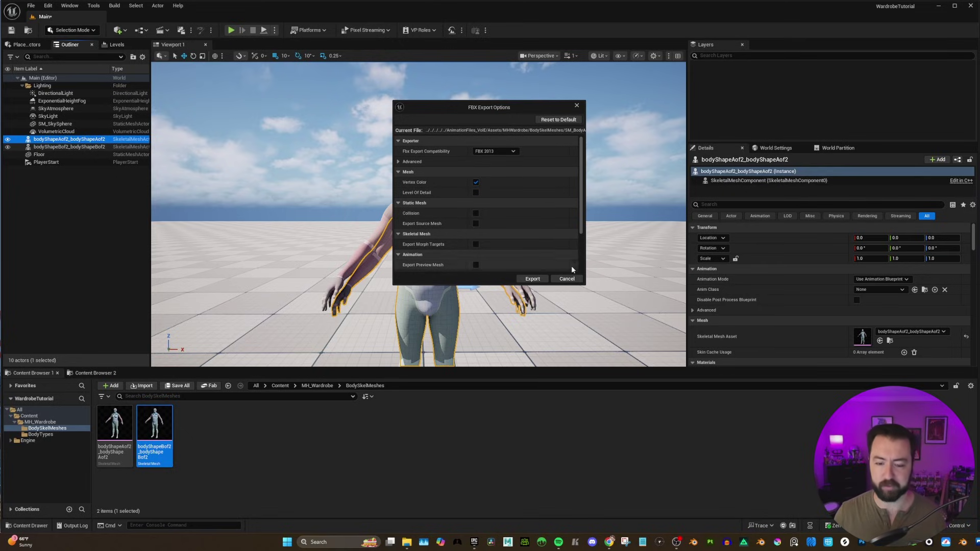
left_click(534, 279)
Step: Start exporting the selected bodyShapeBof2 skeletal mesh actor from the level
left_click(71, 147)
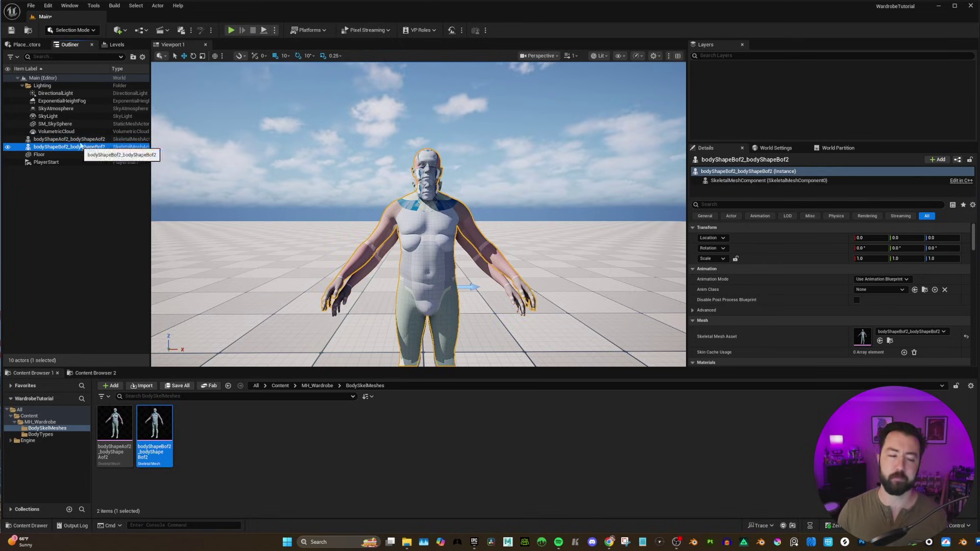
left_click(30, 6)
left_click(56, 148)
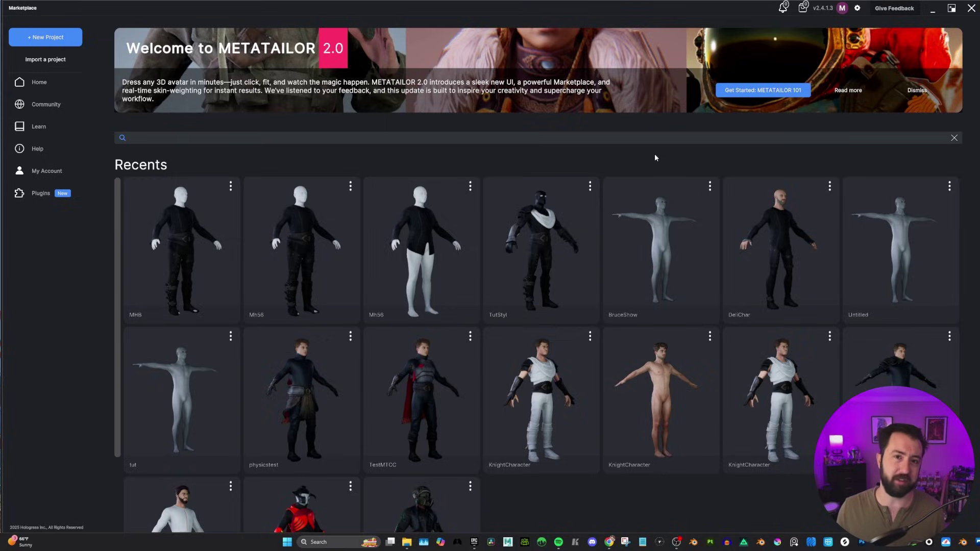
Step: In METATAILOR, create a new project named BodyAof2
left_click(44, 37)
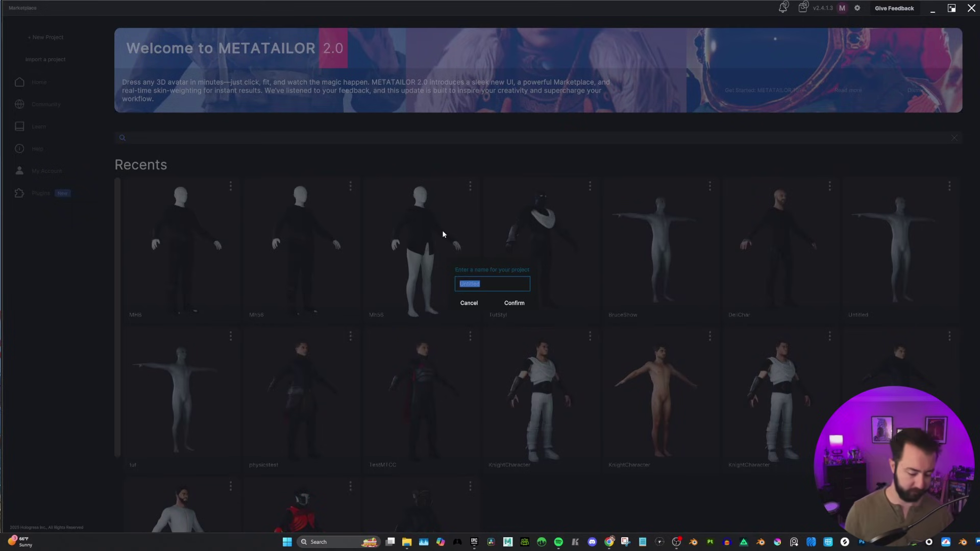
type("BodyAof2")
key("Return")
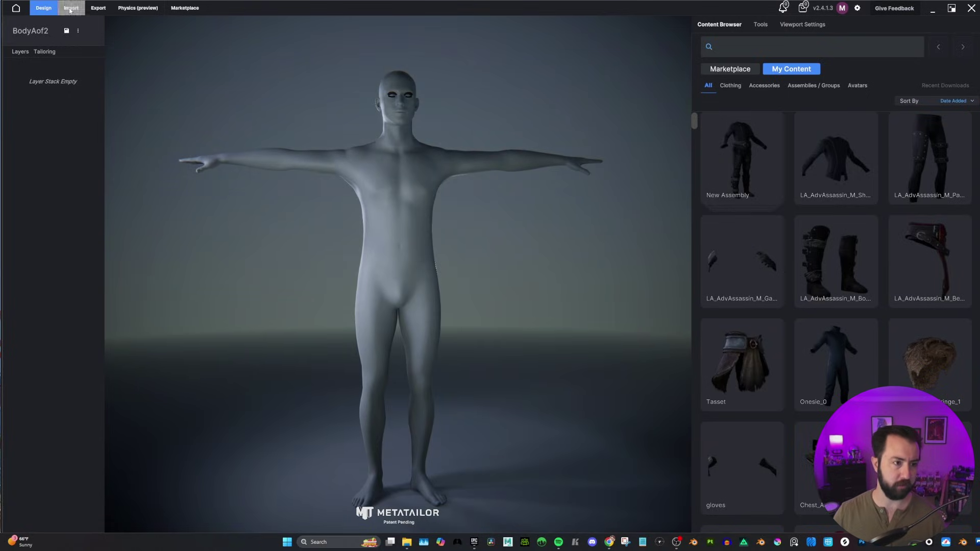
Step: Import SM_BodyAof2.fbx from the BodySkelMeshes folder as an avatar
left_click(71, 7)
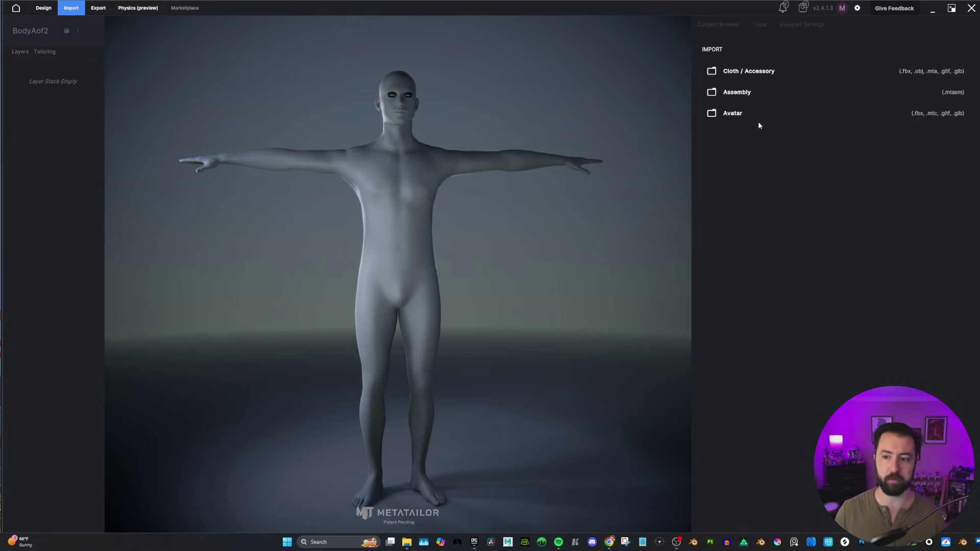
left_click(743, 117)
double_click(456, 122)
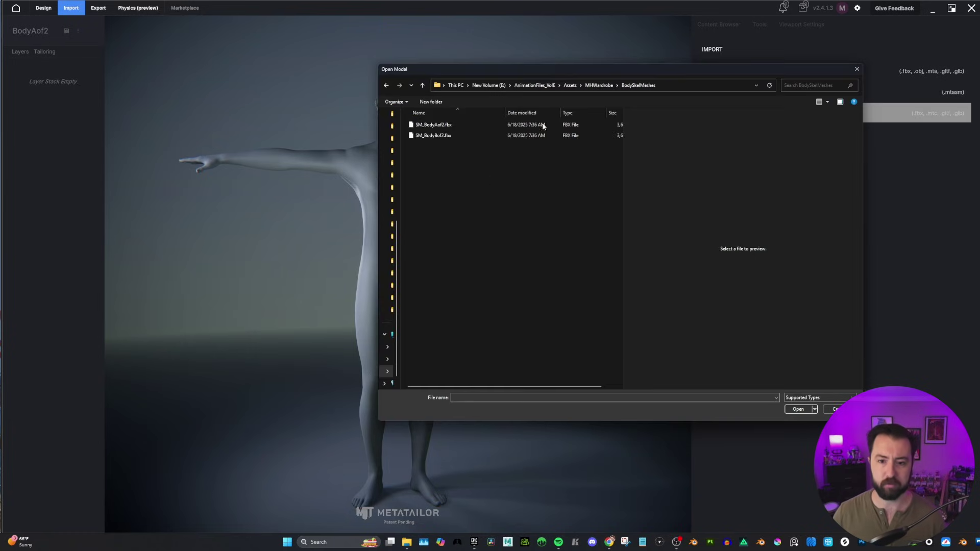
left_click_drag(484, 67, 472, 66)
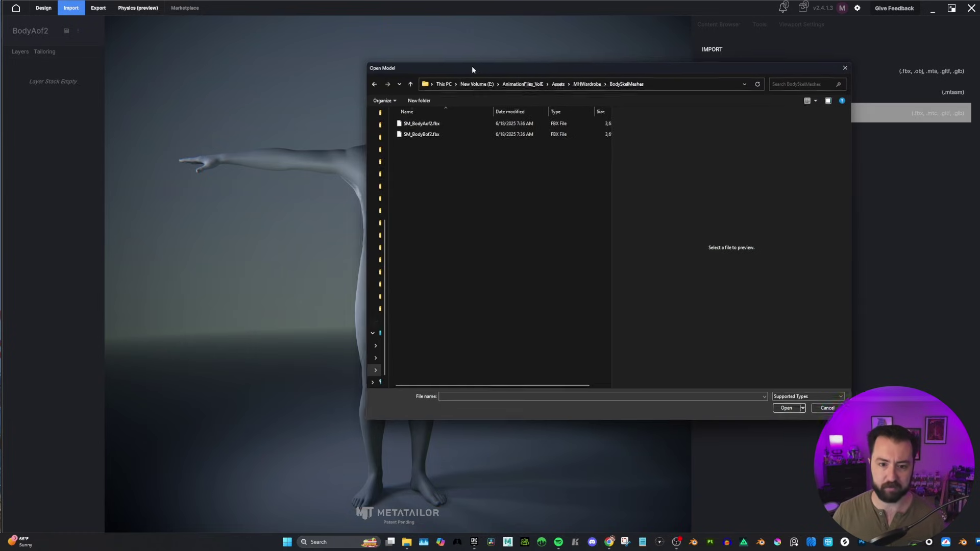
double_click(429, 125)
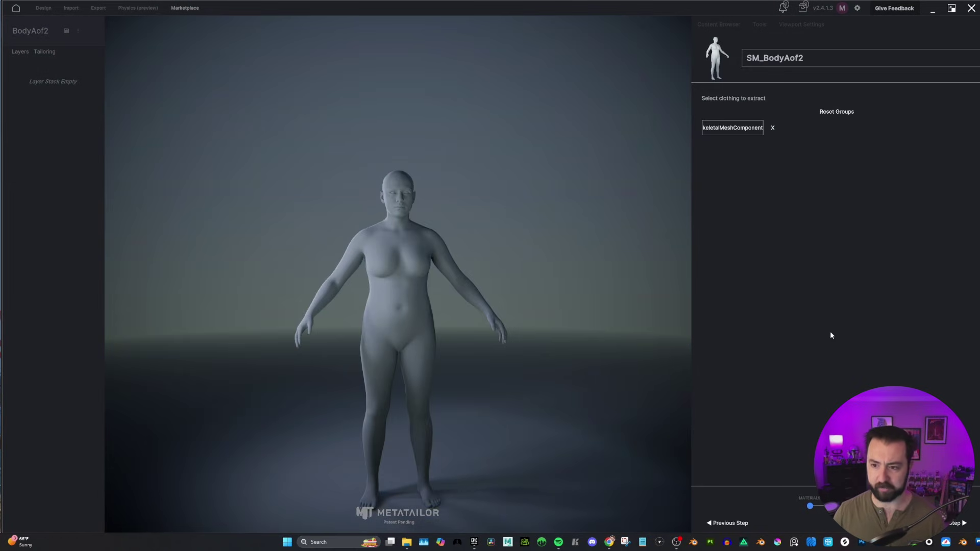
Step: Continue the avatar import to landmark mapping and lower the Nose_Tip marker onto the tip of the nose
left_click(959, 522)
left_click_drag(576, 204, 493, 200)
scroll(493, 200, "up", 6)
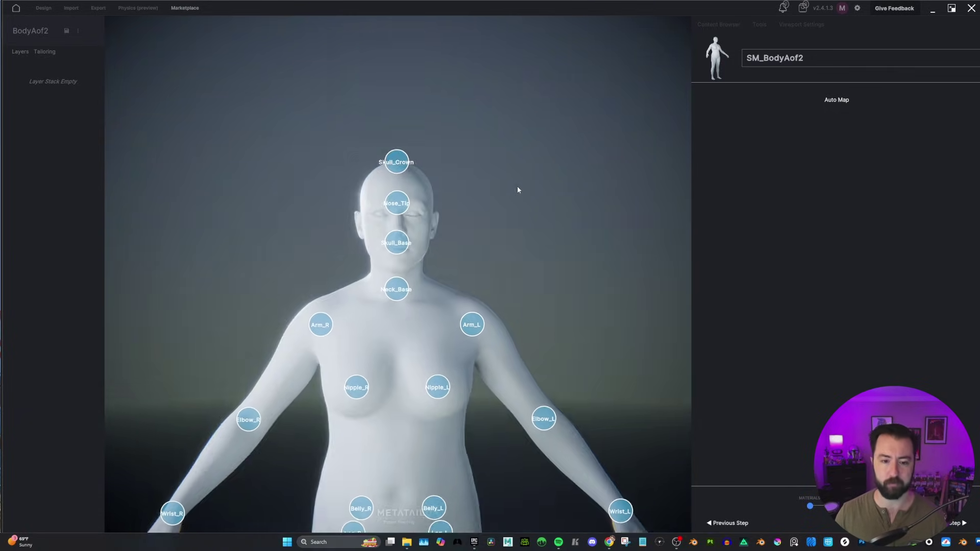
scroll(513, 188, "up", 3)
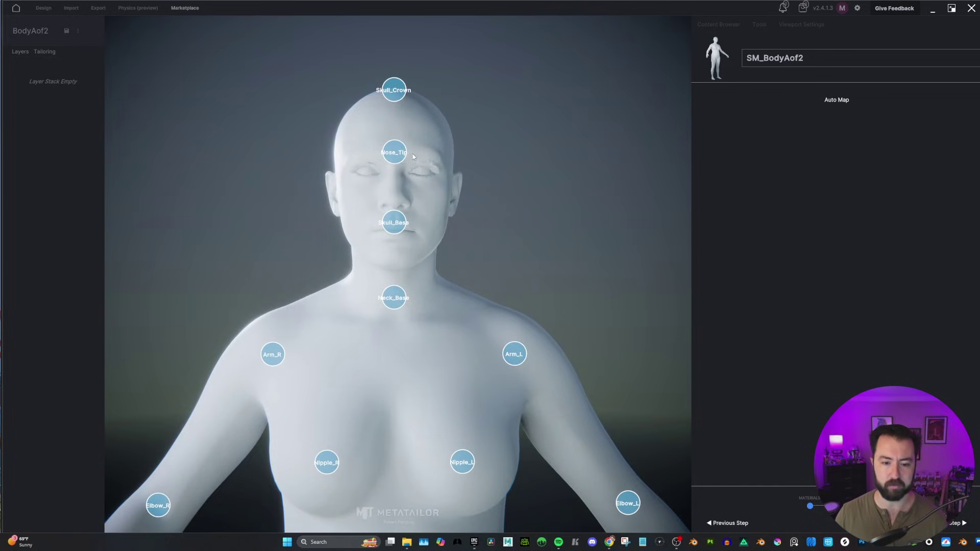
left_click_drag(396, 153, 399, 200)
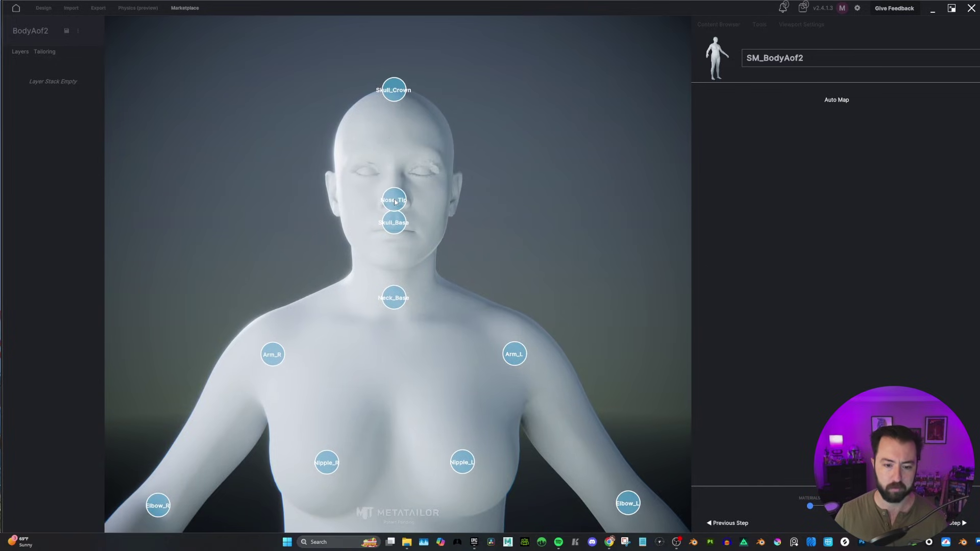
mouse_move(520, 274)
left_mouse_down()
mouse_move(457, 274)
mouse_move(514, 274)
left_mouse_up()
scroll(498, 462, "down", 3)
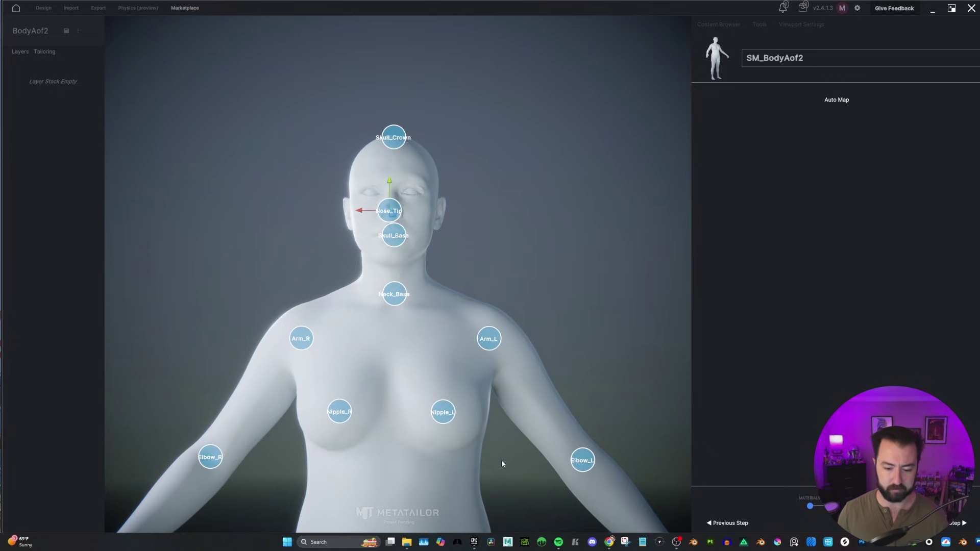
Step: Move the Nipple_L and Nipple_R markers outward and slightly down on the chest, and finish the avatar import
left_click(456, 426)
left_click_drag(342, 408, 325, 421)
mouse_move(549, 399)
left_mouse_down()
mouse_move(488, 387)
mouse_move(582, 394)
mouse_move(574, 390)
left_mouse_up()
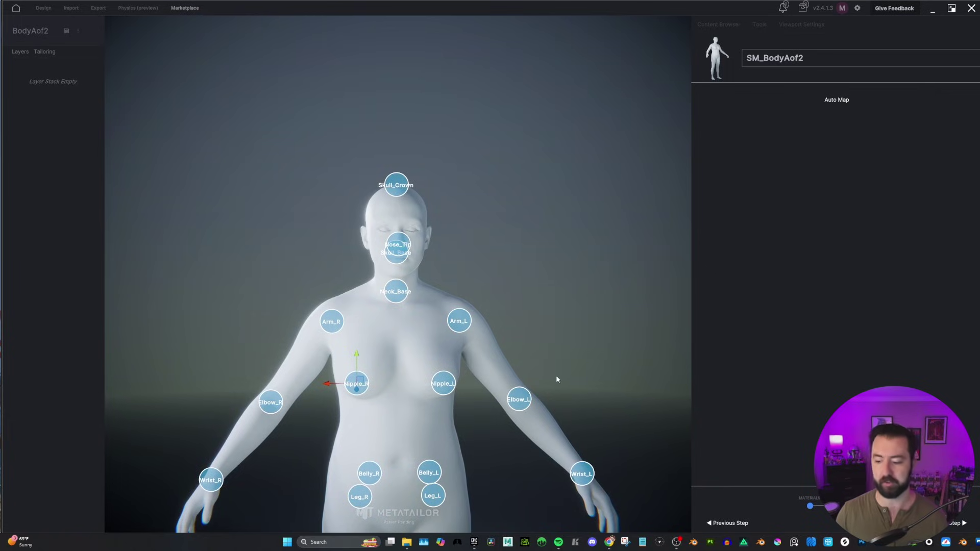
left_click(959, 522)
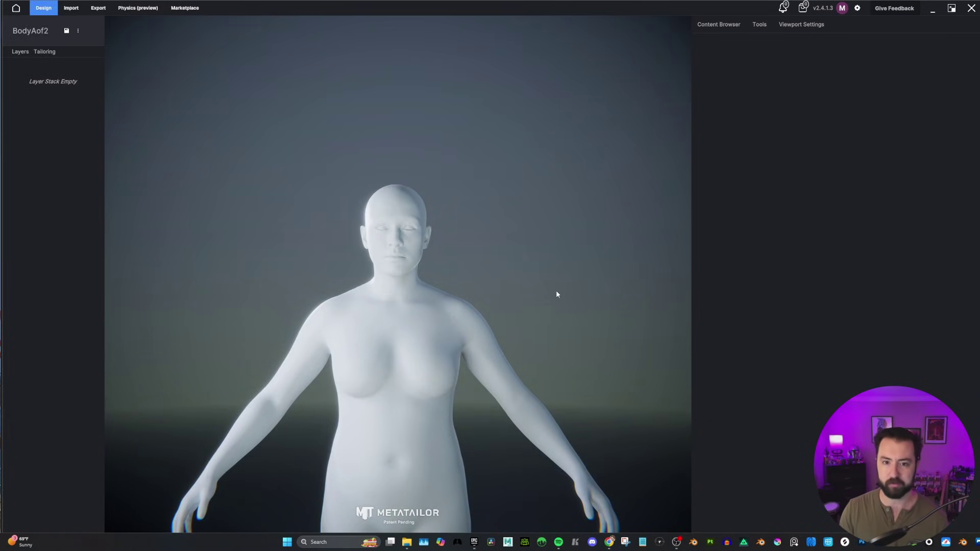
Step: Browse the owned clothing content and apply the Shadowblade Outlaw Boots to the avatar
left_click(718, 24)
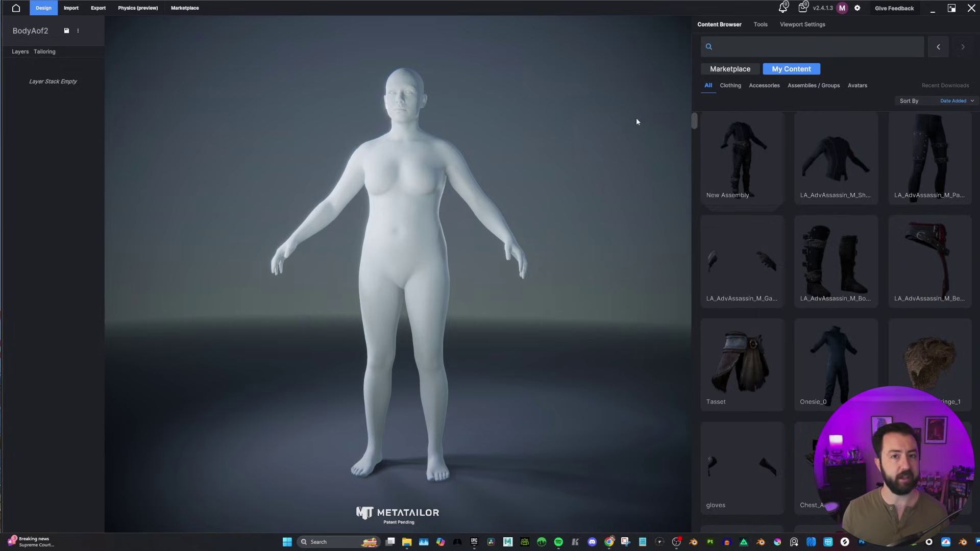
scroll(871, 205, "down", 2)
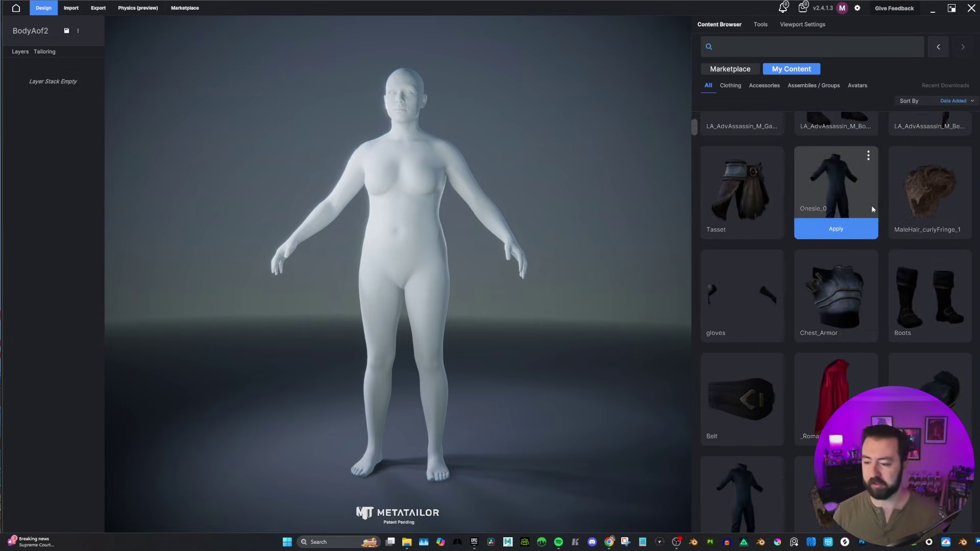
scroll(816, 356, "down", 5)
scroll(822, 350, "down", 3)
scroll(868, 350, "up", 10)
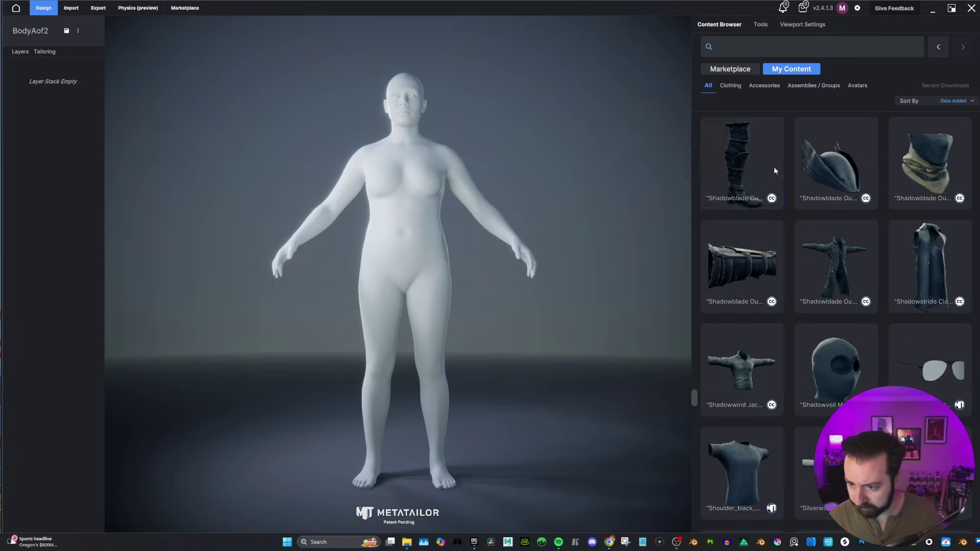
scroll(765, 214, "down", 1)
left_click(758, 138)
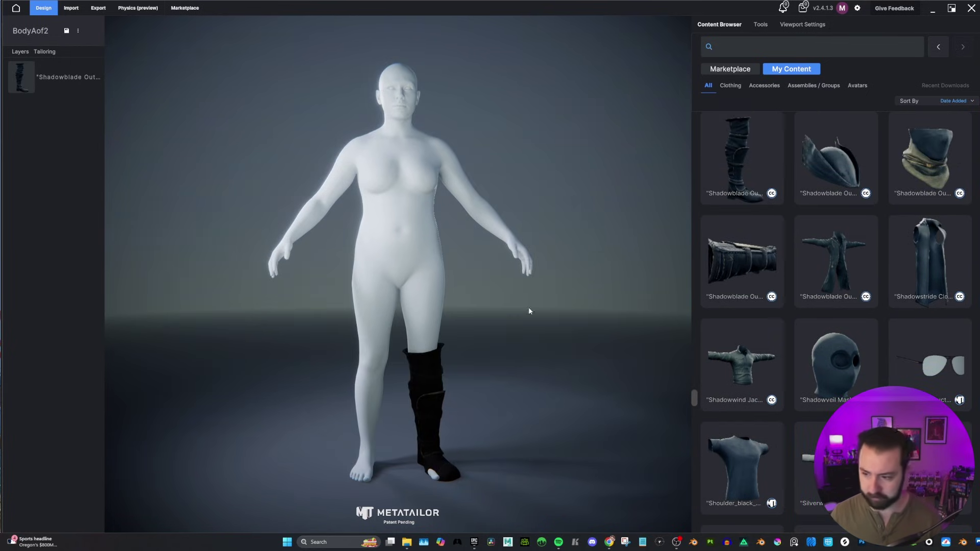
Step: Apply the Shadowwind Jacket and the Cyberpunk Tech Wizard Pants to the avatar
left_click(741, 363)
middle_click_drag(476, 208, 500, 204)
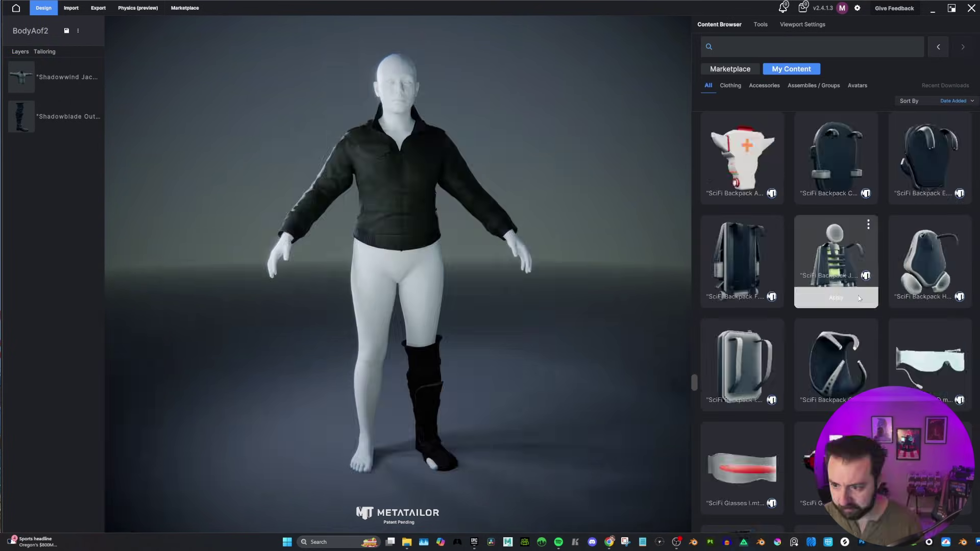
scroll(857, 294, "down", 20)
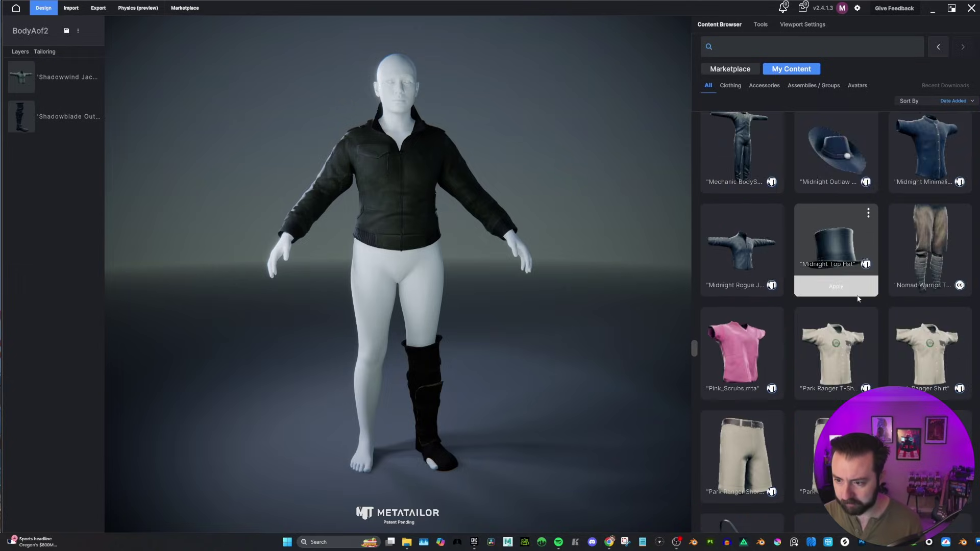
scroll(857, 294, "up", 15)
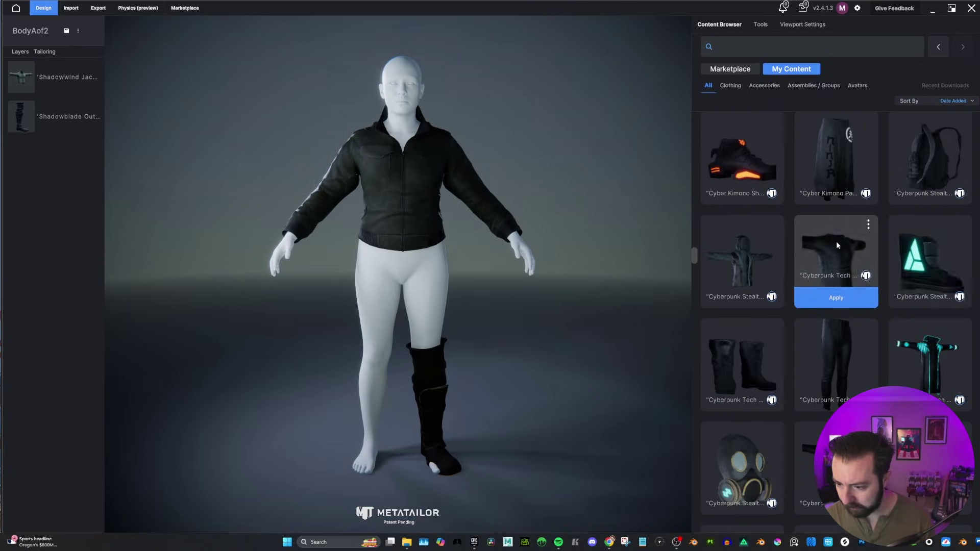
left_click(834, 400)
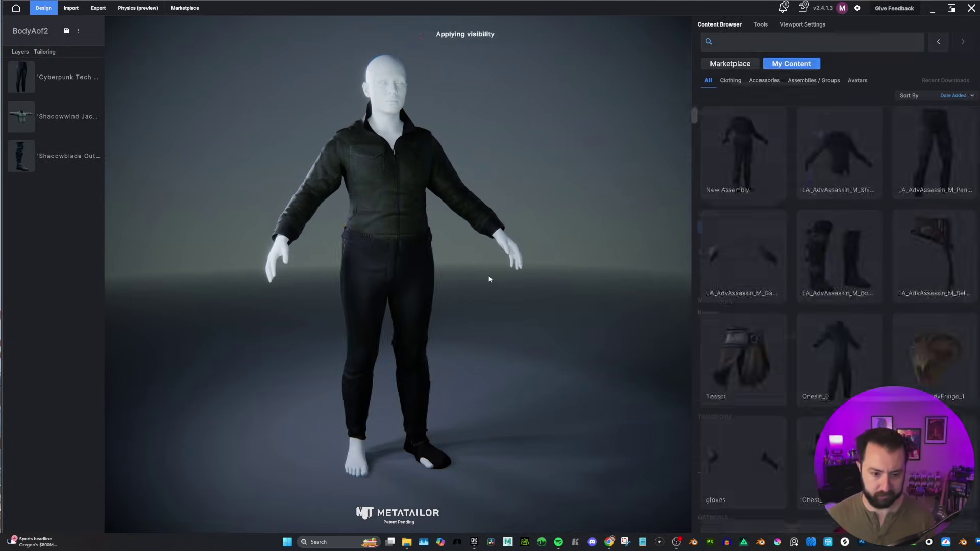
Step: Reorder the clothing layers so the boots are outermost, followed by the jacket and the pants beneath it
middle_click_drag(487, 280, 375, 274)
left_click_drag(52, 156, 51, 76)
middle_click_drag(515, 286, 501, 361)
scroll(531, 358, "up", 3)
scroll(531, 358, "down", 5)
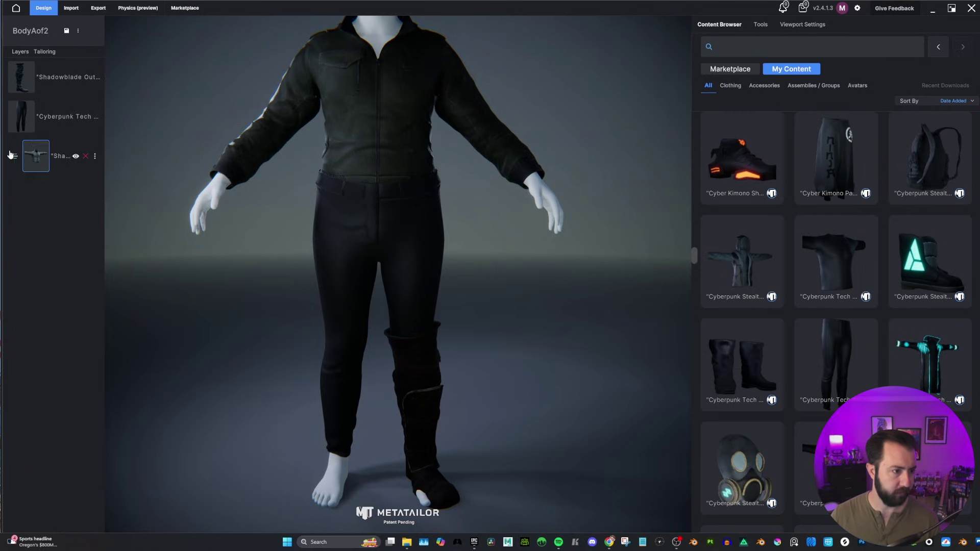
left_click_drag(14, 156, 15, 109)
middle_click_drag(436, 225, 455, 230)
scroll(455, 230, "down", 2)
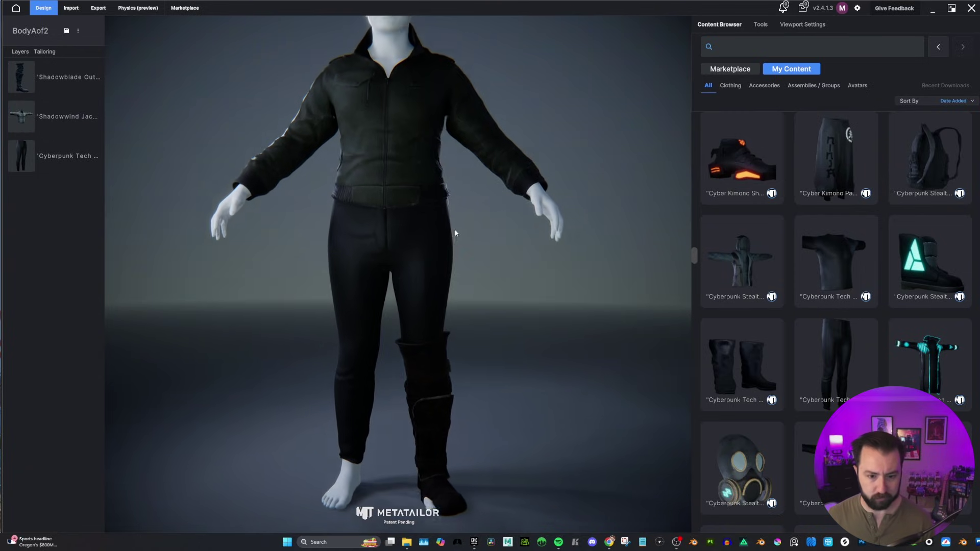
Step: Rotate and move the Shadowblade Outlaw Boots so the boot fully encloses the avatar's foot
left_click(50, 85)
scroll(472, 380, "up", 4)
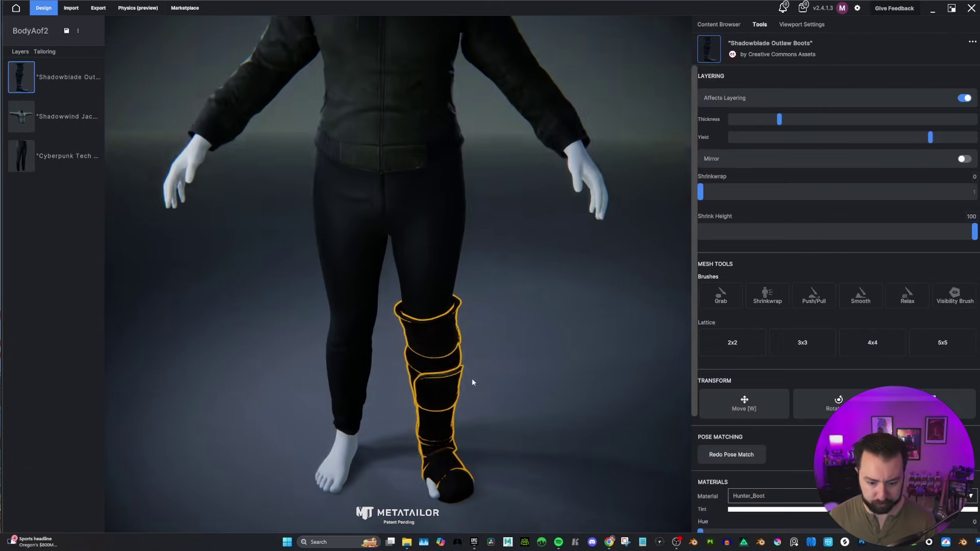
key("e")
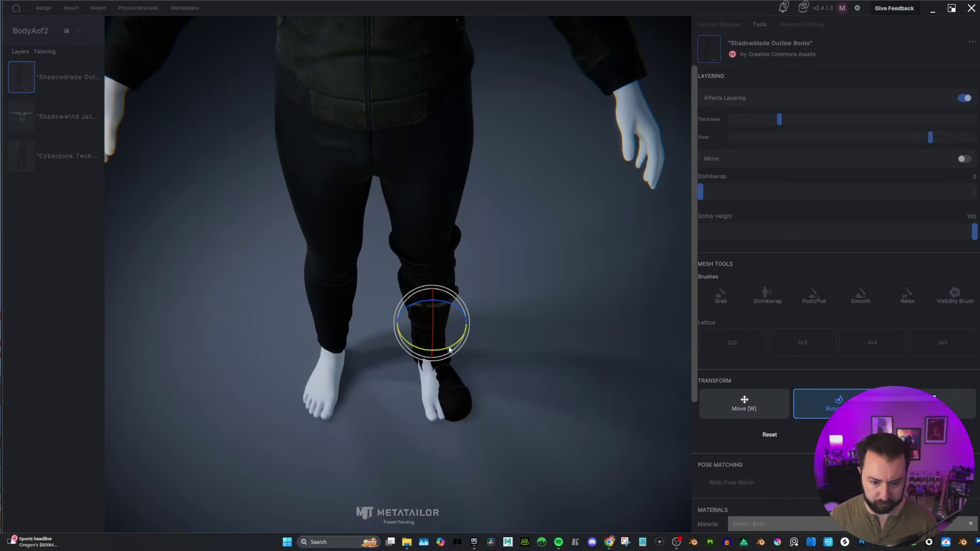
left_click_drag(450, 349, 429, 328)
key("w")
middle_click_drag(450, 338, 452, 325)
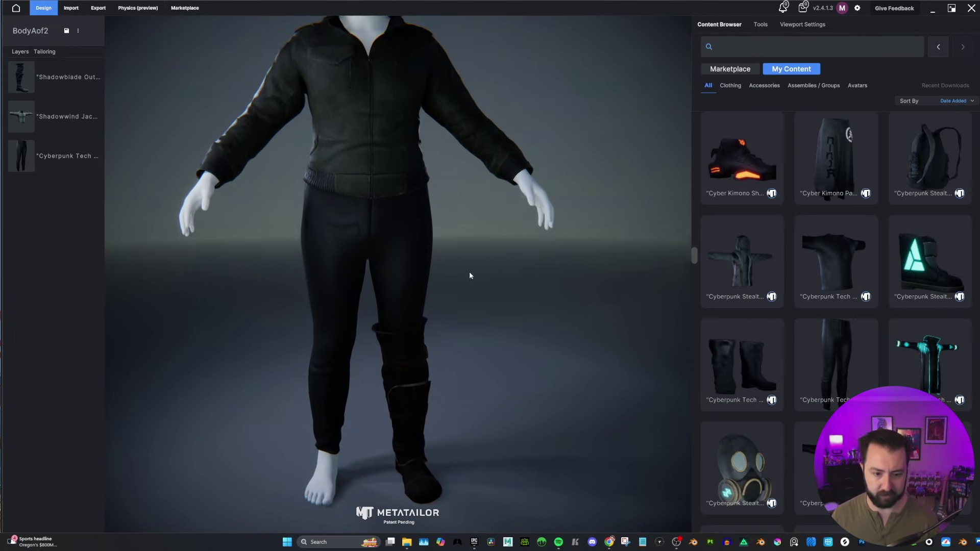
Step: Set the Shrinkwrap of the Cyberpunk Tech Wizard Pants to about 46
left_click(52, 156)
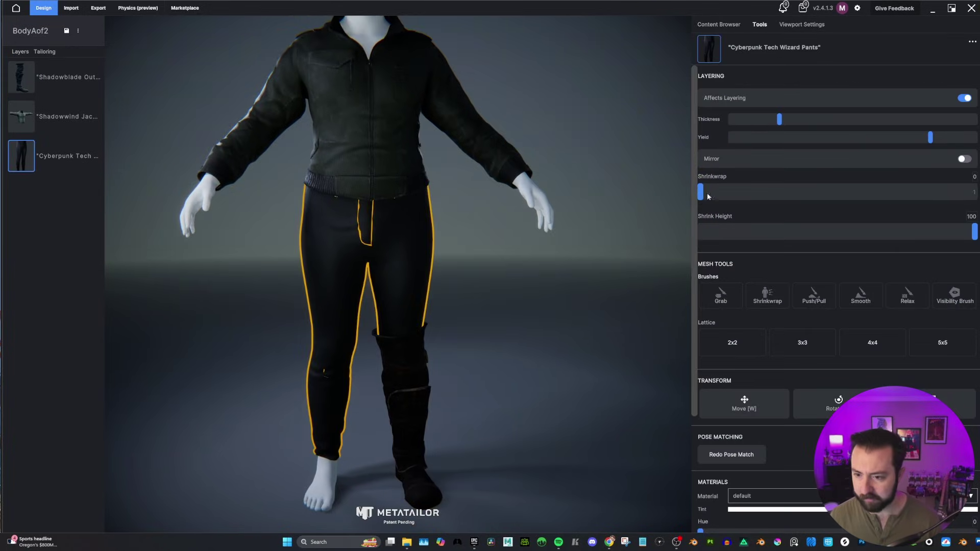
left_click_drag(702, 193, 832, 193)
left_click(441, 253)
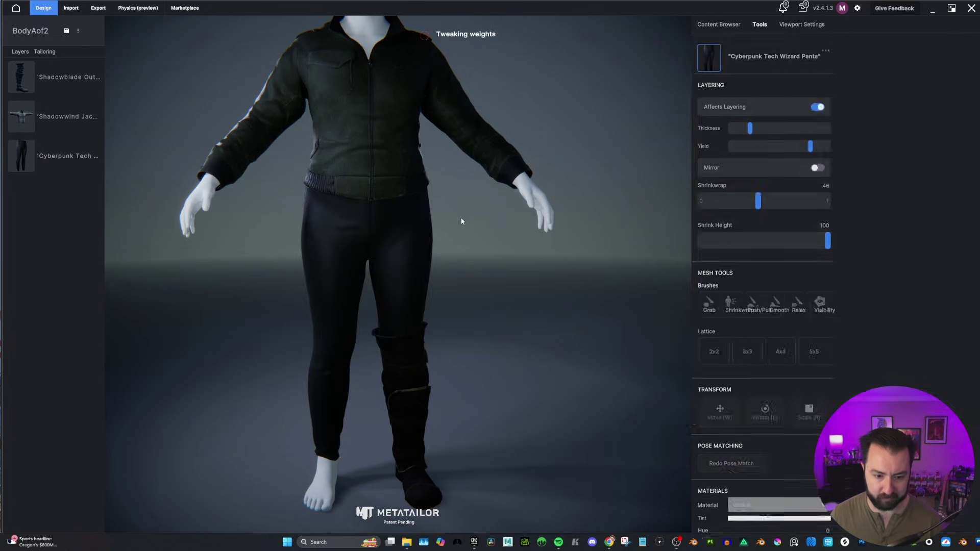
left_click_drag(461, 220, 523, 239)
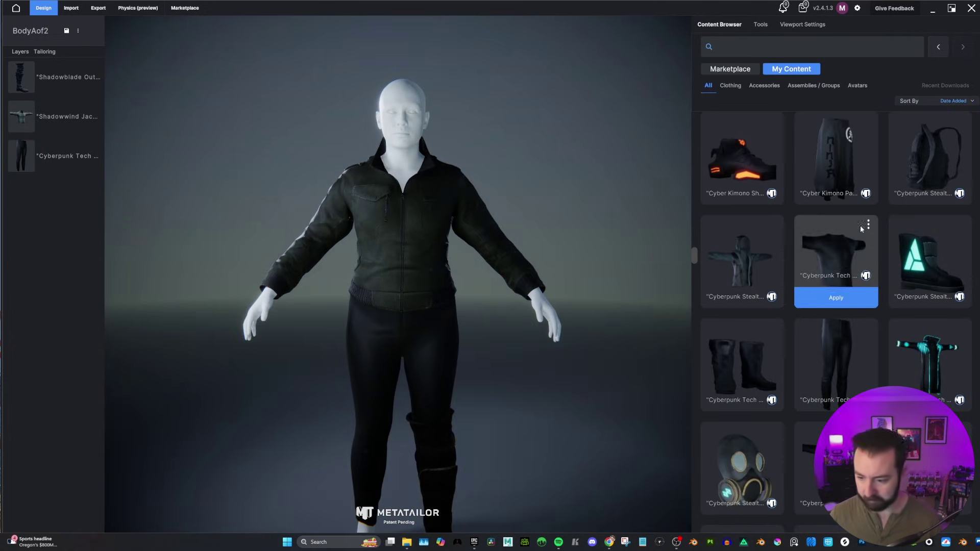
Step: Find the Shoulder_black_White_stripe_tshirt in the owned content and add it to the avatar
scroll(857, 257, "up", 5)
scroll(856, 257, "down", 10)
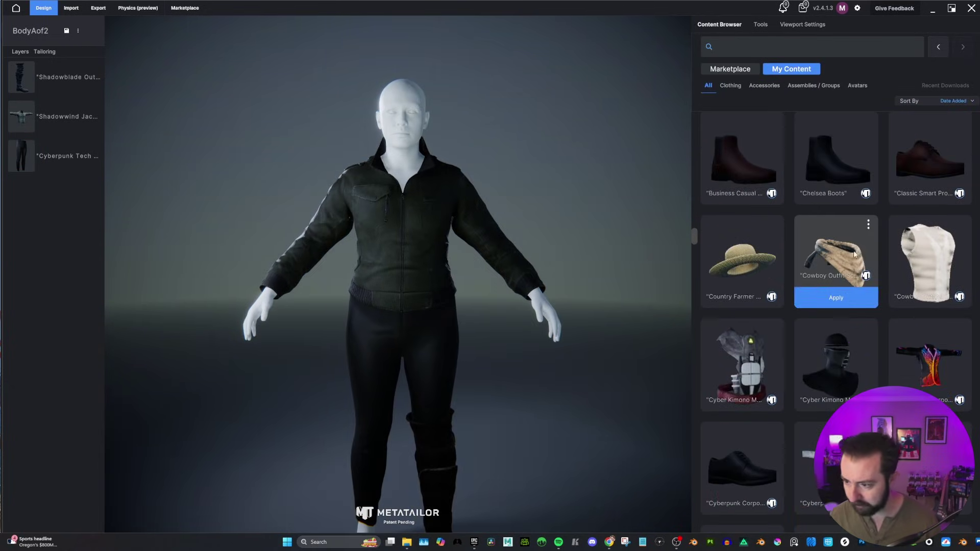
left_click_drag(740, 204, 528, 232)
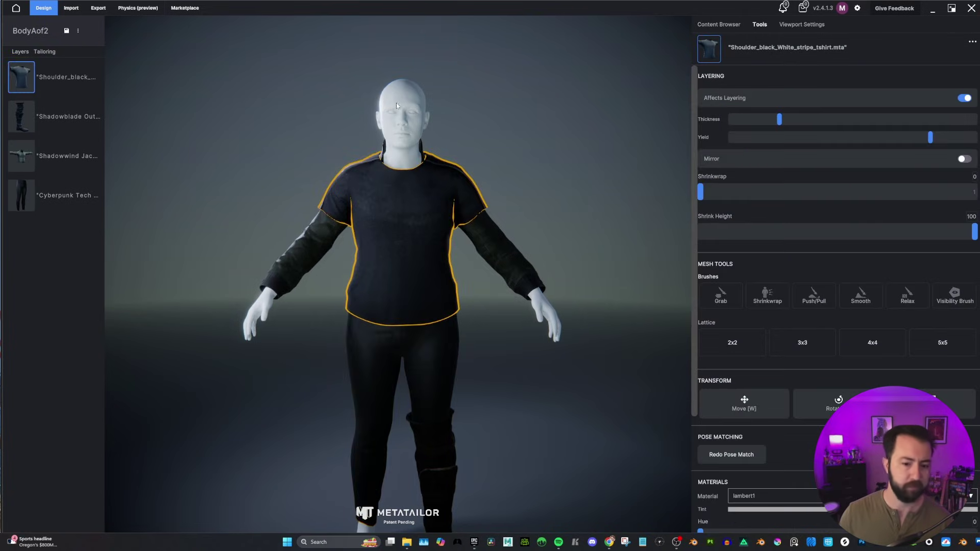
mouse_move(476, 189)
left_mouse_down()
mouse_move(462, 185)
mouse_move(488, 186)
left_mouse_up()
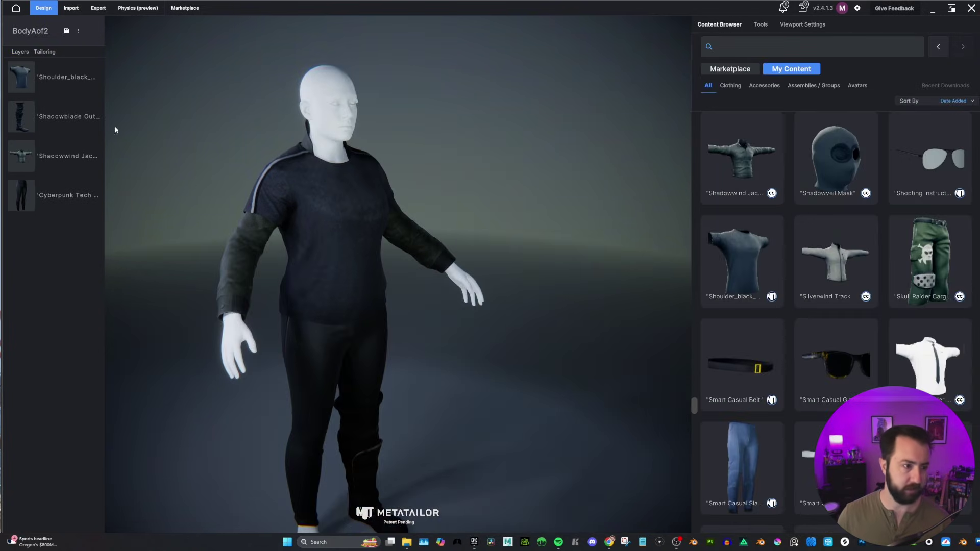
Step: Move the striped T-shirt to the innermost clothing layer, beneath the pants
mouse_move(14, 80)
left_click_drag(14, 82, 21, 194)
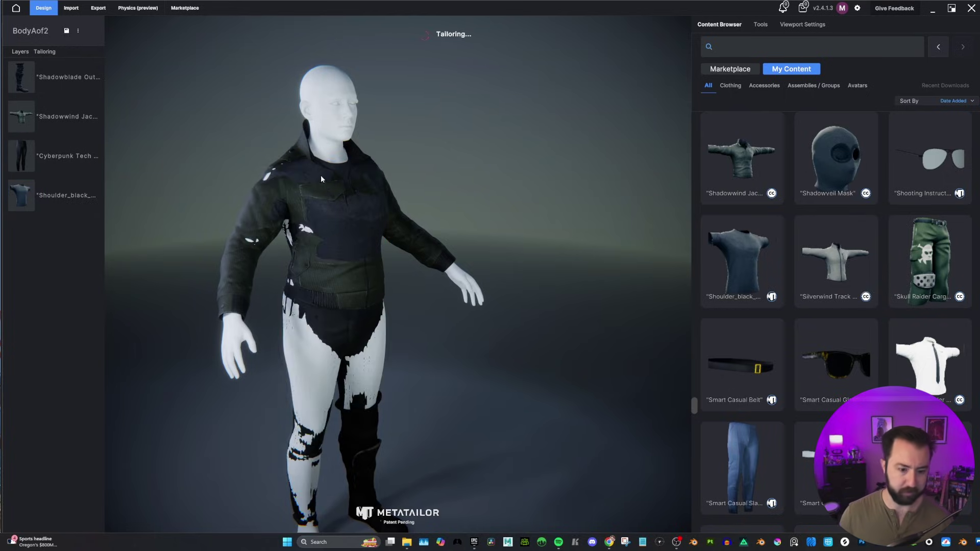
left_click_drag(400, 171, 443, 200)
scroll(497, 167, "down", 2)
left_click_drag(488, 308, 489, 301)
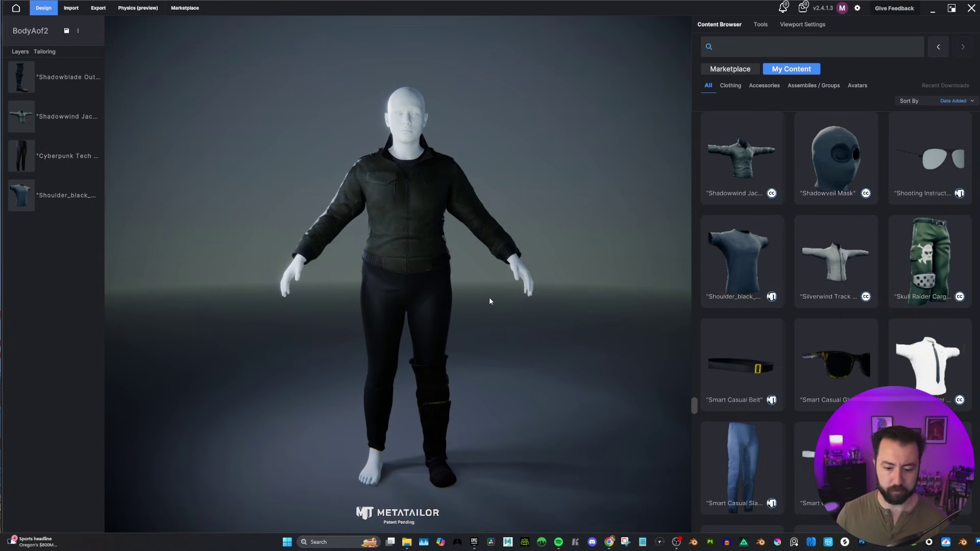
Step: Enable Mirror on the Shadowblade Outlaw Boots so both legs wear a boot
left_click(54, 79)
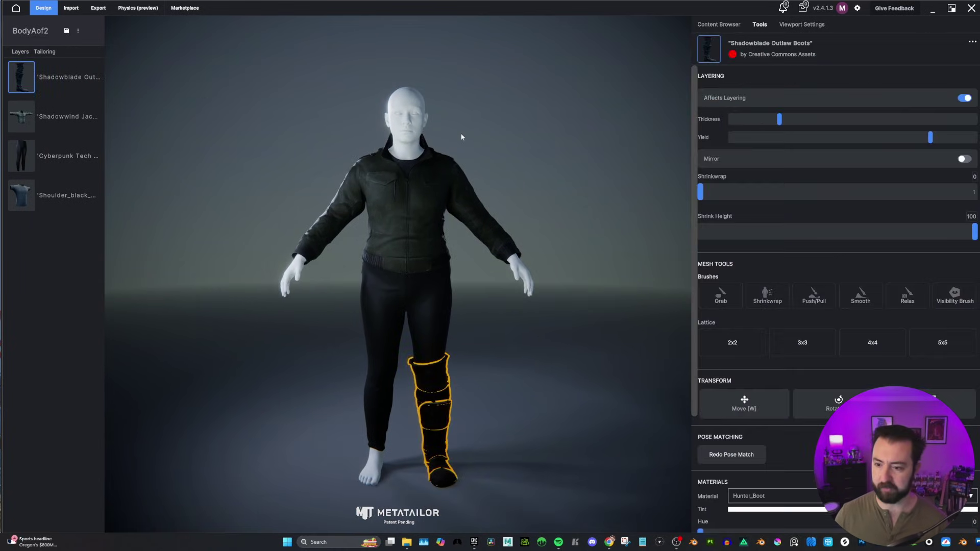
left_click(965, 159)
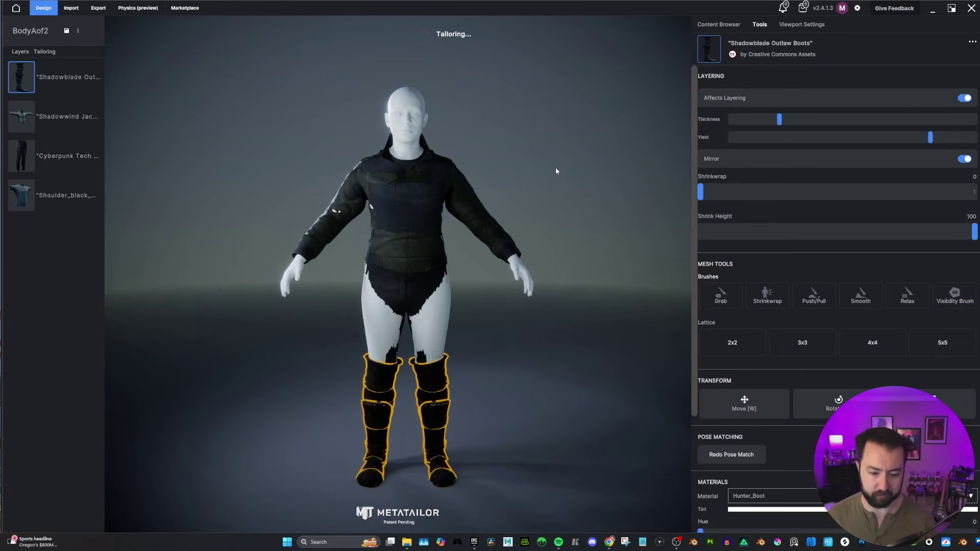
left_click(556, 168)
left_click_drag(556, 169, 526, 218)
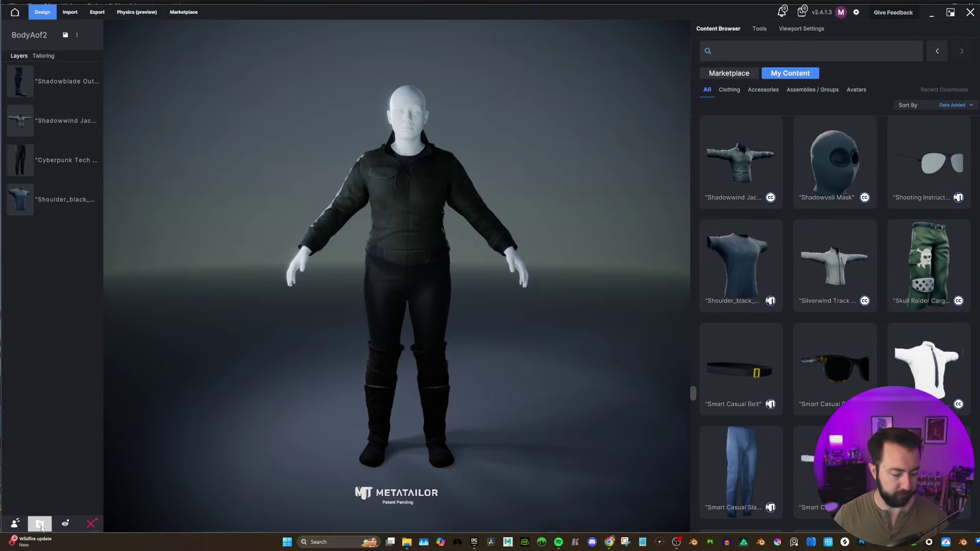
Step: Create a new clothing assembly named Shadow Outfit for the dressed avatar
left_click(40, 526)
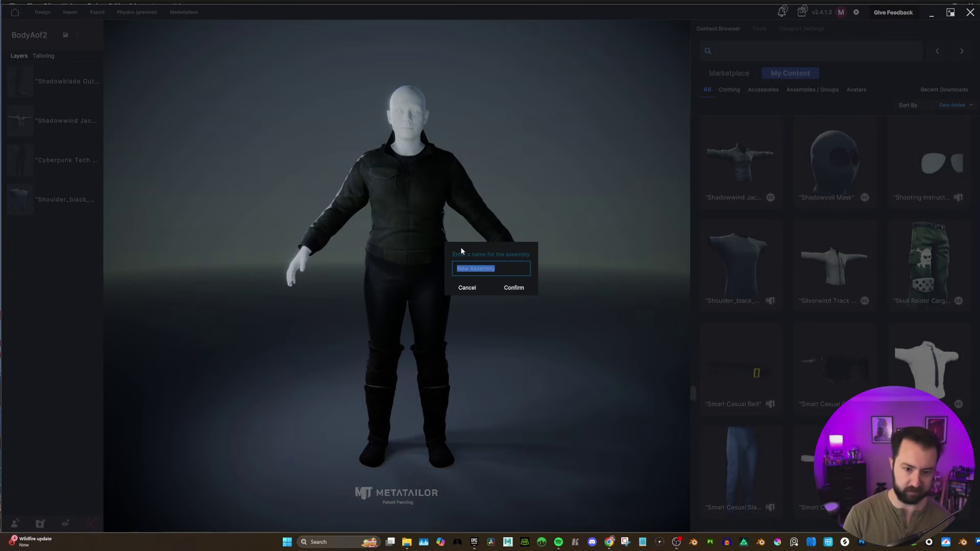
type("Shadow Outfit")
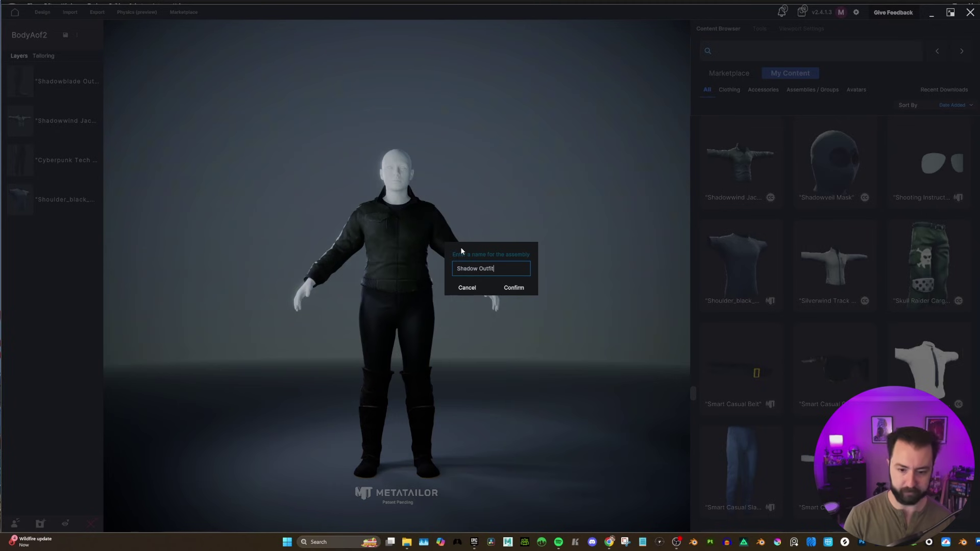
key("Return")
Step: Move the jacket, Cyberpunk Tech pants and striped T-shirt into the Shadow Outfit group, keeping their layer order
mouse_move(46, 151)
left_mouse_down()
mouse_move(27, 113)
mouse_move(34, 152)
left_mouse_up()
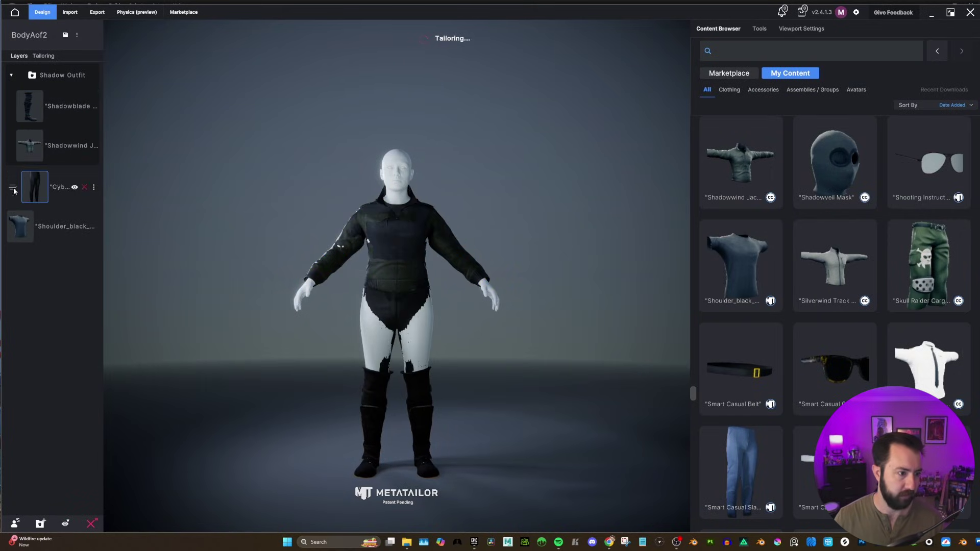
left_click_drag(14, 188, 30, 175)
mouse_move(13, 227)
left_mouse_down()
mouse_move(17, 201)
mouse_move(19, 219)
left_mouse_up()
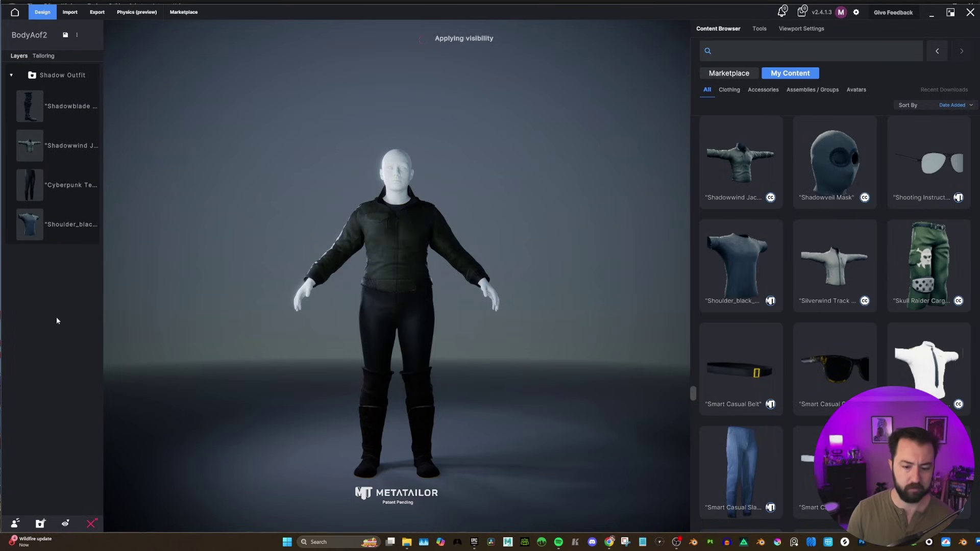
left_click_drag(436, 210, 479, 236)
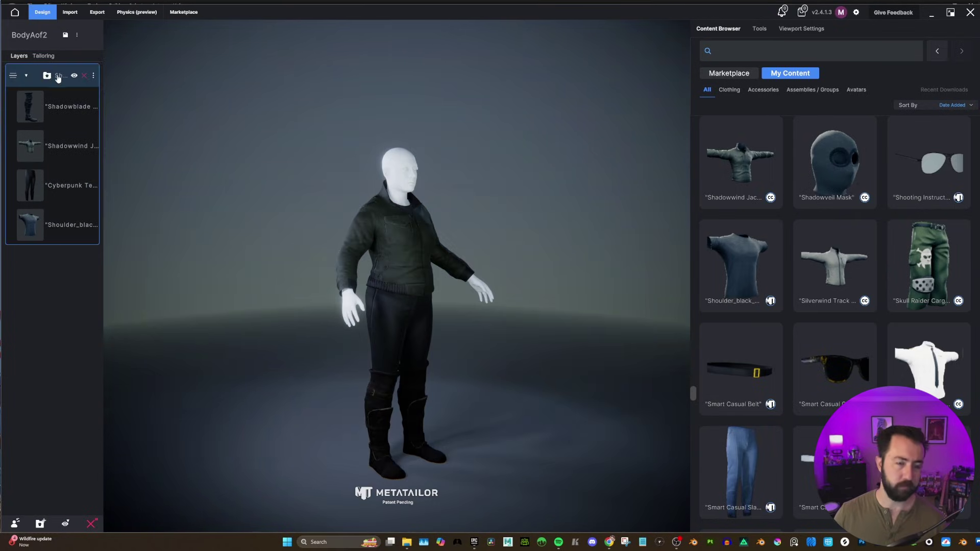
Step: Save the Shadow Outfit group as a reusable assembly in the owned content
left_click(806, 92)
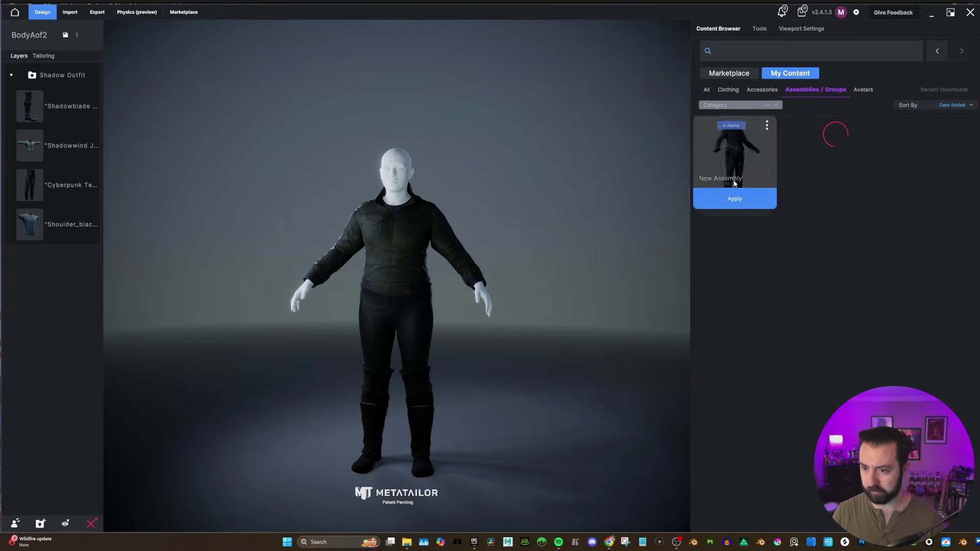
left_click(58, 77)
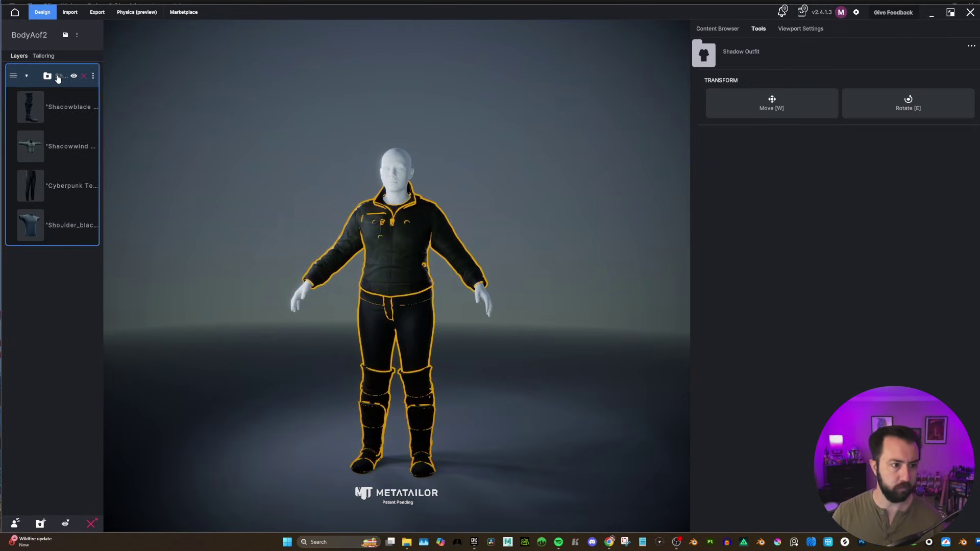
left_click(94, 76)
left_click(102, 84)
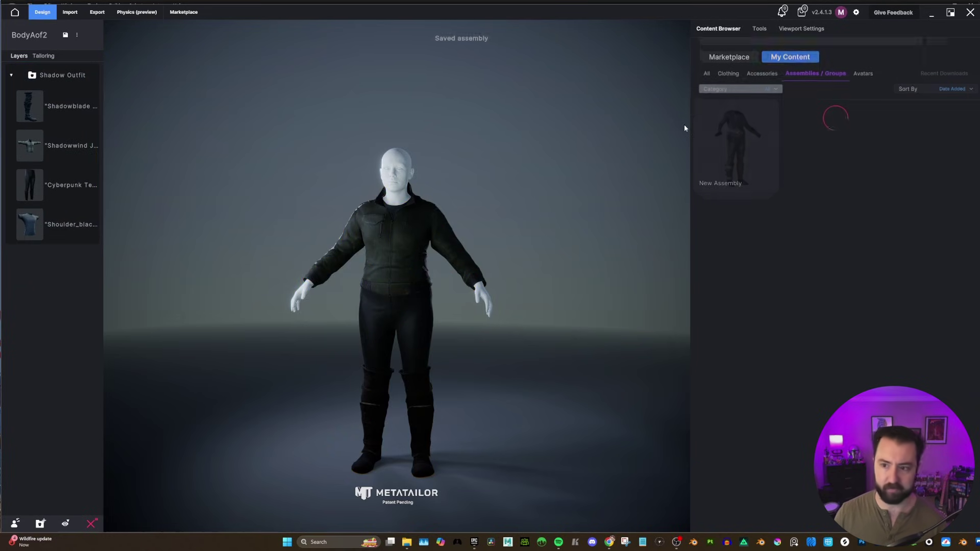
Step: Reopen the BodyAof2 project and check the owned assemblies for the saved Shadow Outfit
left_click(15, 13)
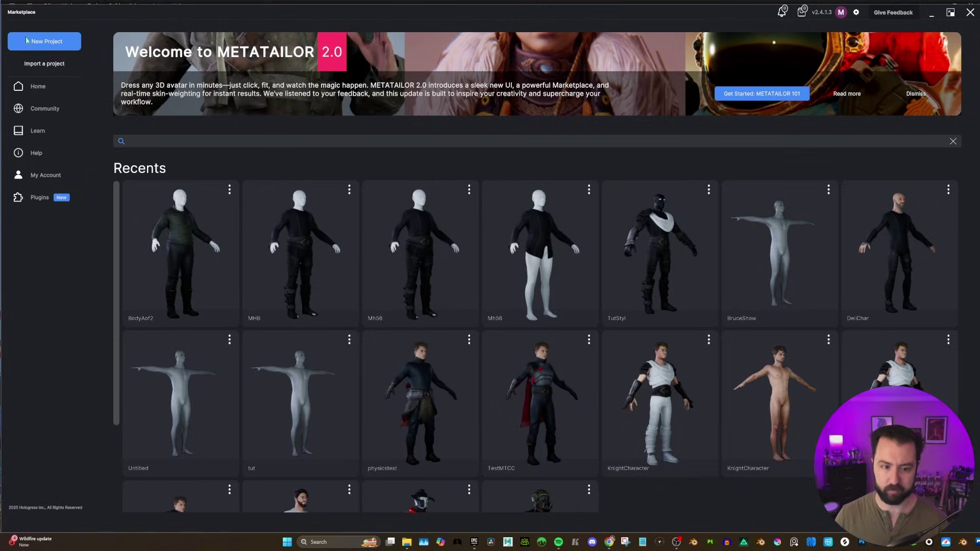
left_click(159, 253)
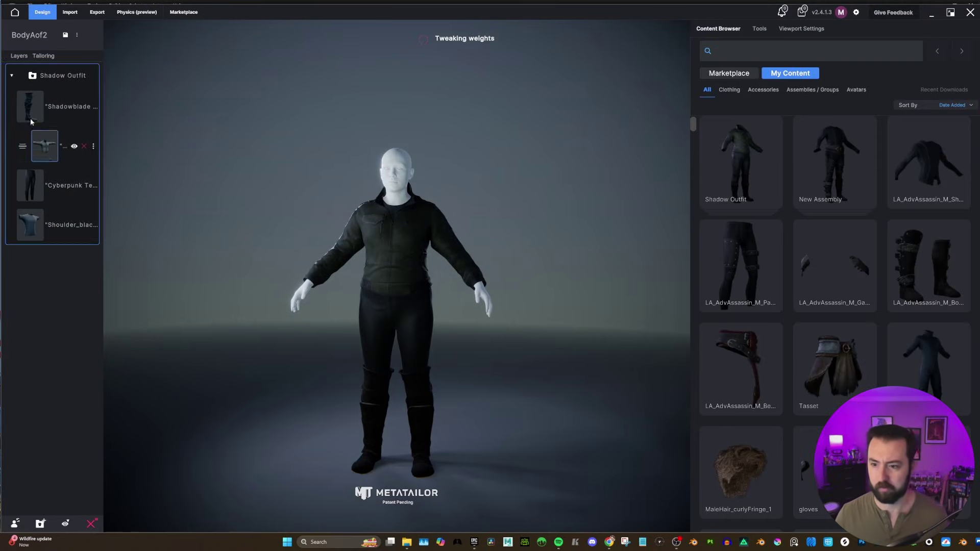
left_click(807, 91)
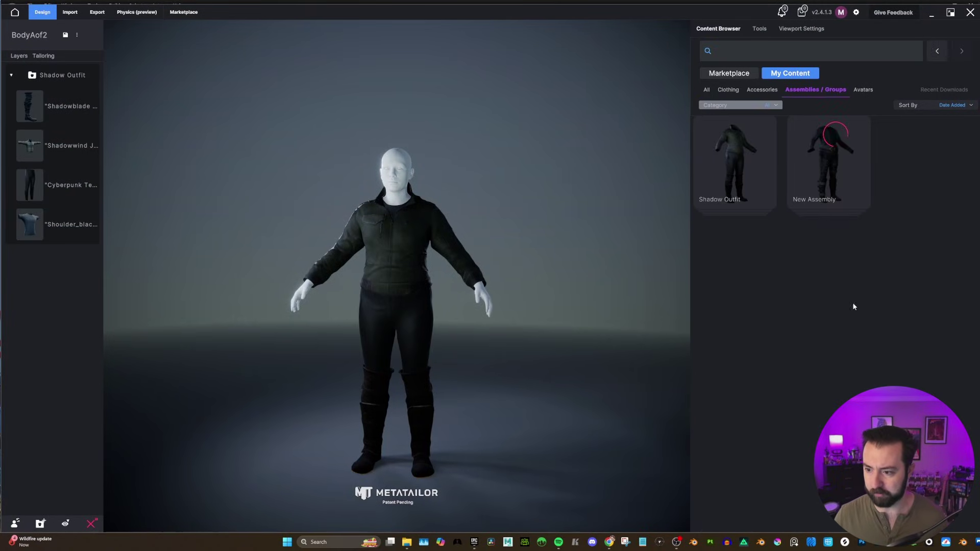
mouse_move(745, 148)
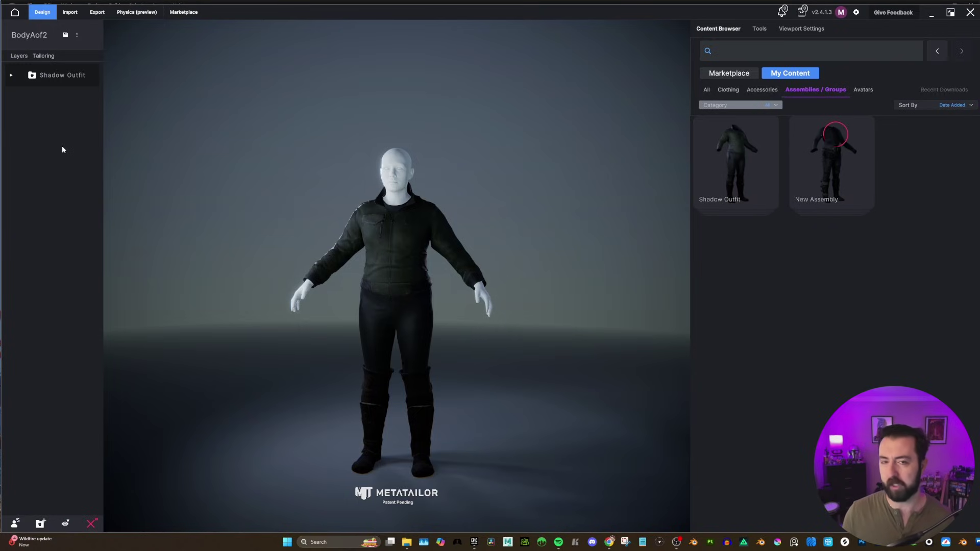
Step: Filter the Marketplace by the Assembly category and browse the ready-made outfits
left_click(723, 75)
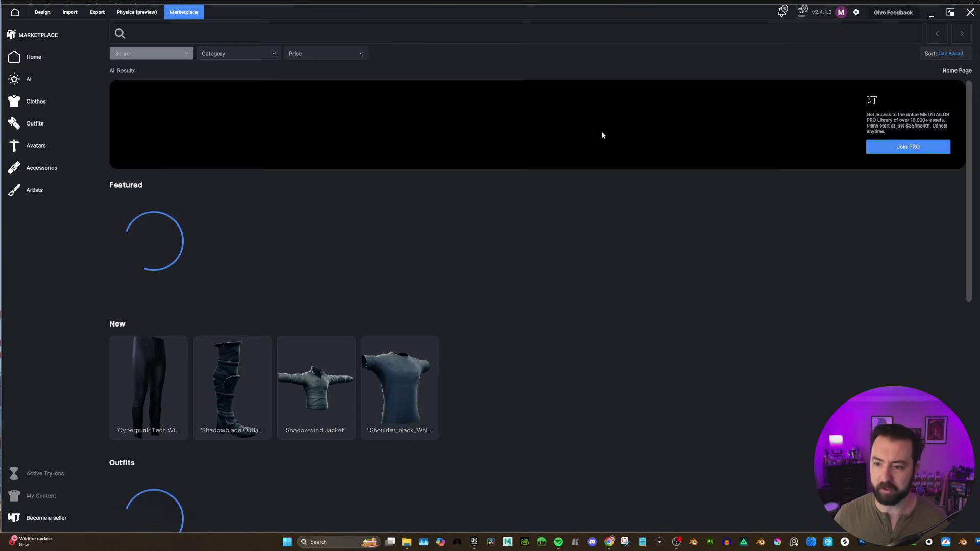
left_click(235, 53)
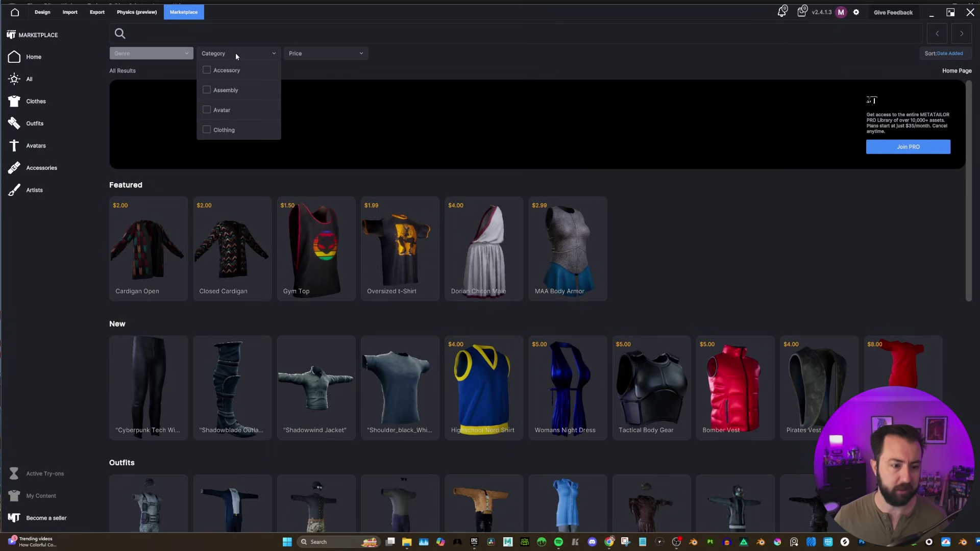
left_click(214, 90)
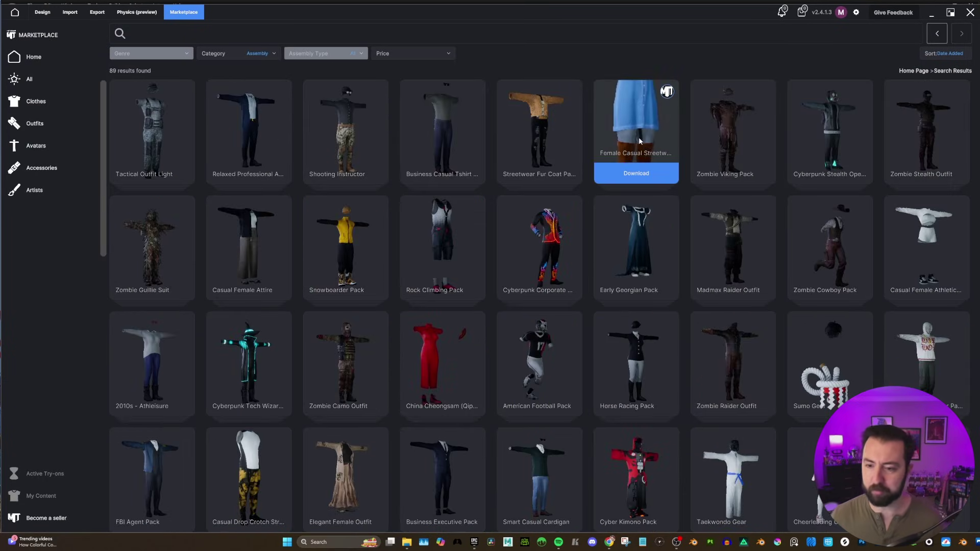
scroll(749, 235, "down", 2)
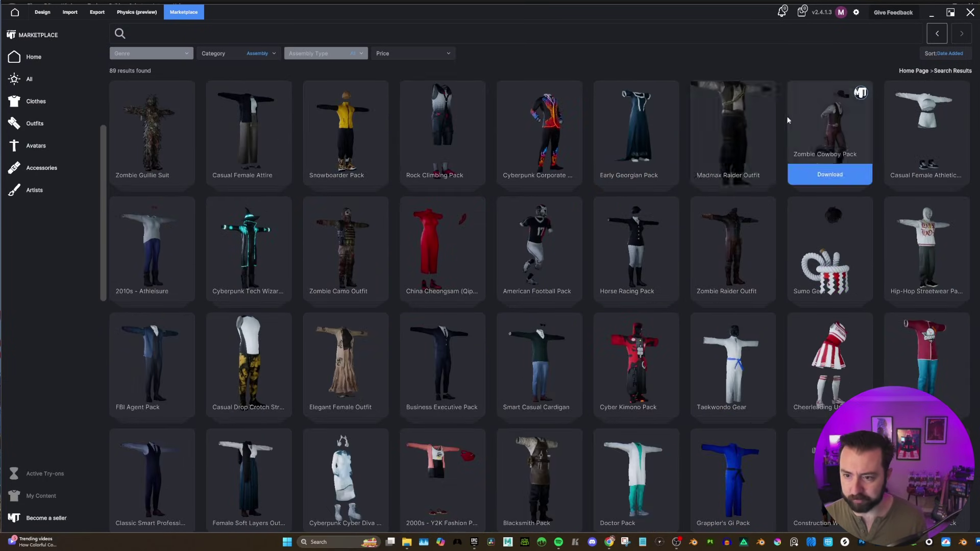
scroll(711, 192, "down", 2)
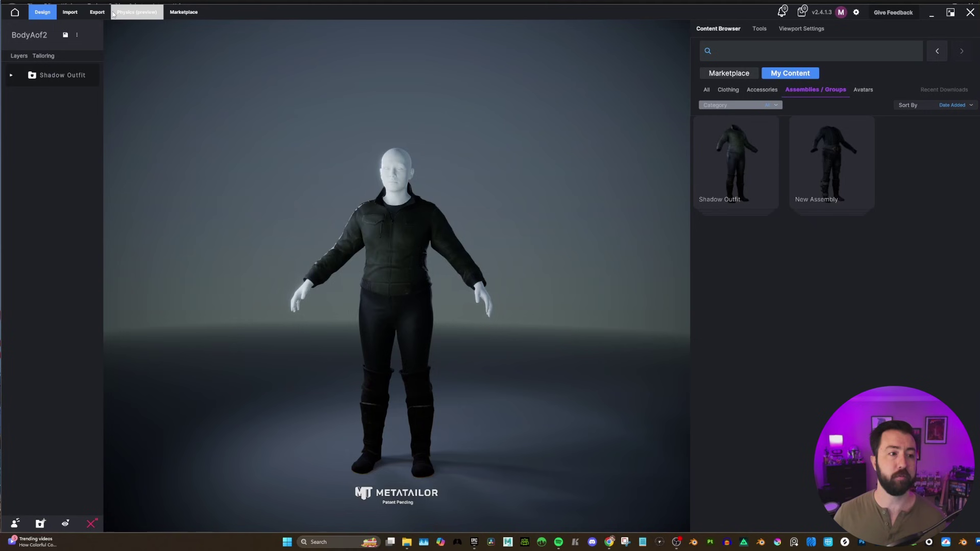
Step: Export the outfit's clothes as an FBX named ShadowOutfit_Aof2 into the MHWardrobe\OutfitExports folder, with skin weights left out
left_click(99, 15)
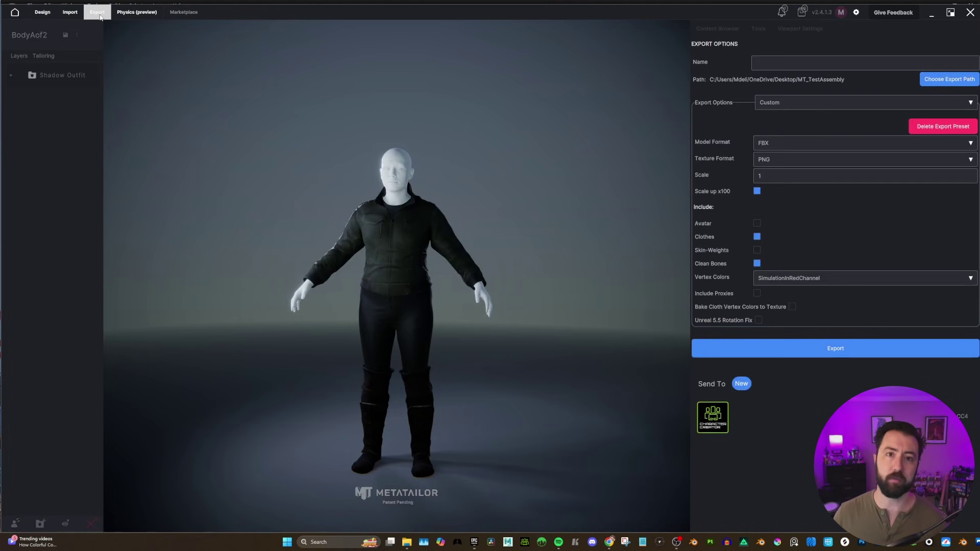
left_click(949, 79)
left_click(769, 58)
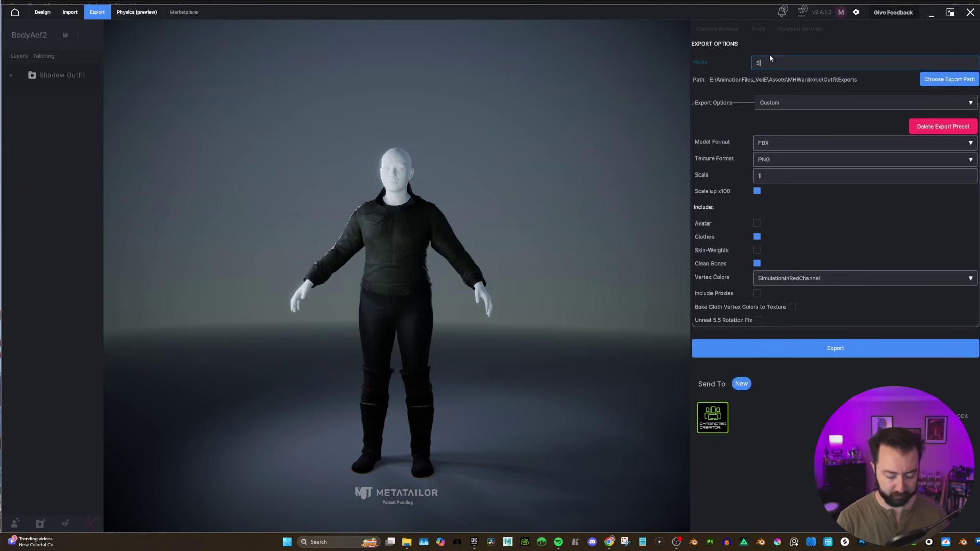
type("ShadowOutfit_Aof2")
key("Return")
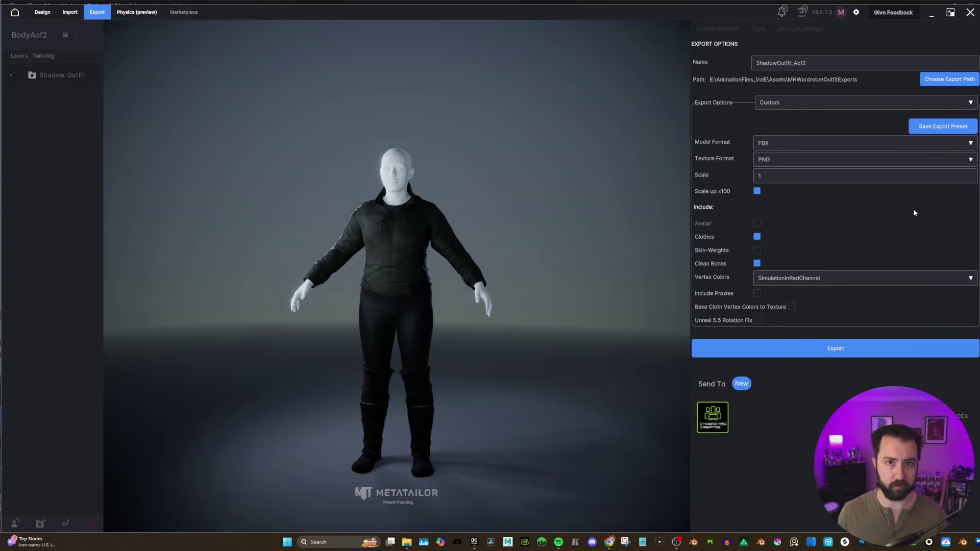
left_click(757, 251)
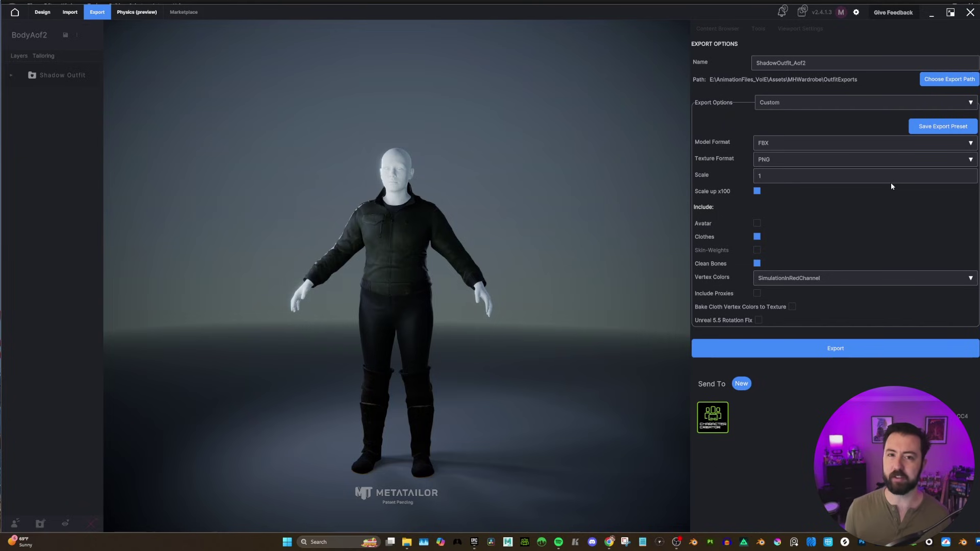
left_click(835, 354)
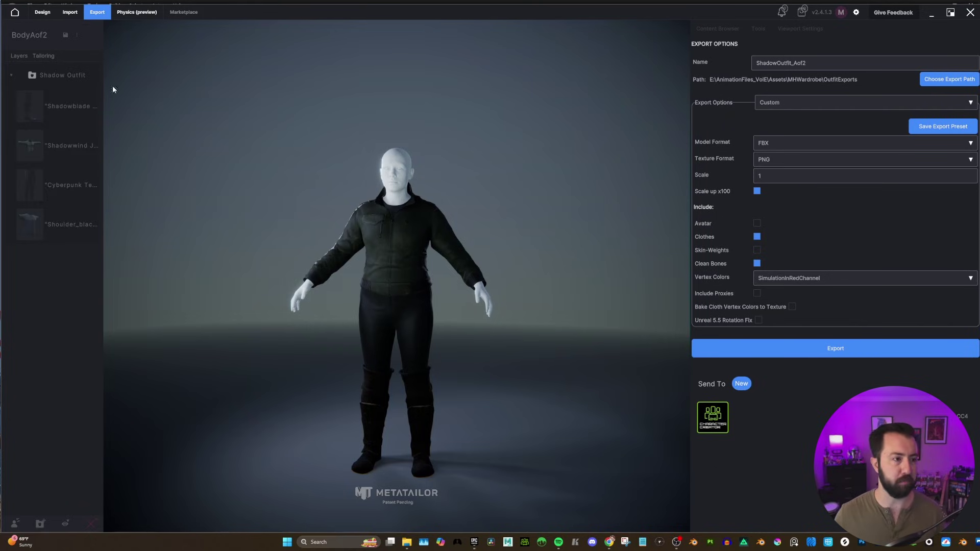
Step: Create a new project named BodyBof2 and import the SM_BodyBof2 body as its avatar
left_click(14, 12)
left_click(64, 40)
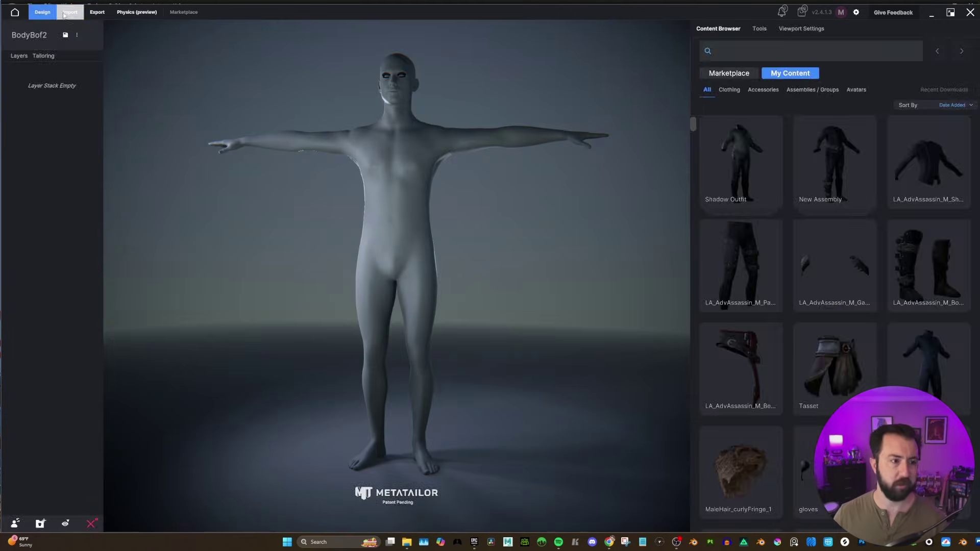
left_click(69, 12)
left_click(731, 117)
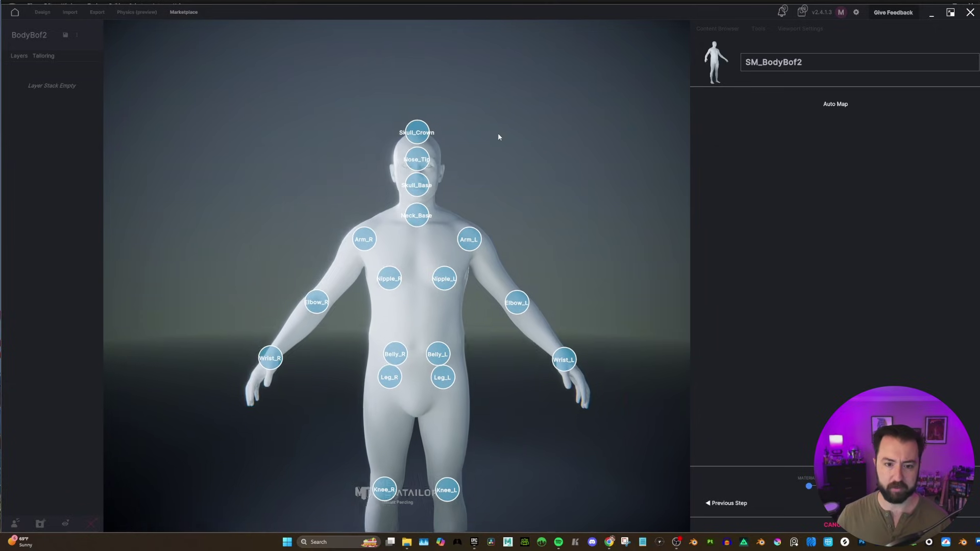
Step: Adjust the skull crown and both nipple landmarks on SM_BodyBof2 and finish the avatar import
left_click(415, 137)
left_click(370, 303)
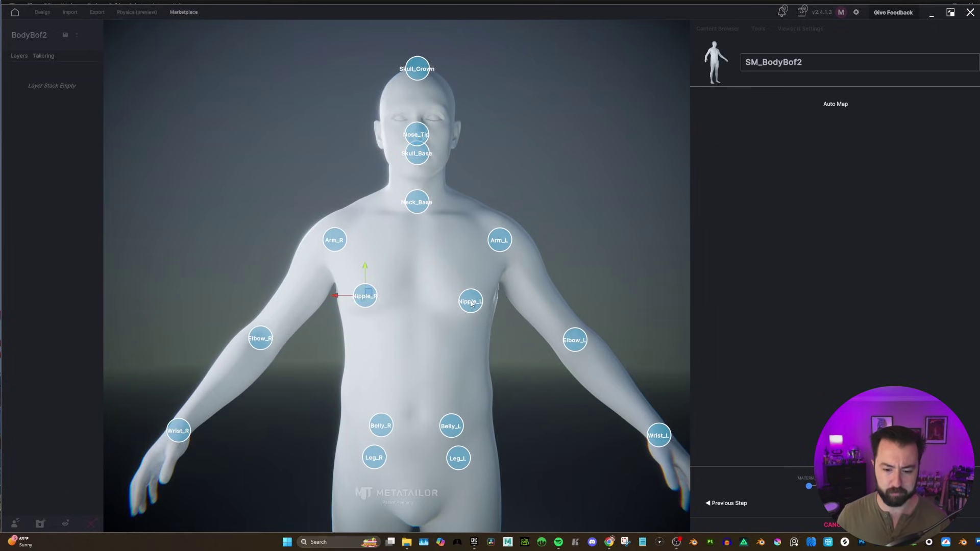
left_click(461, 302)
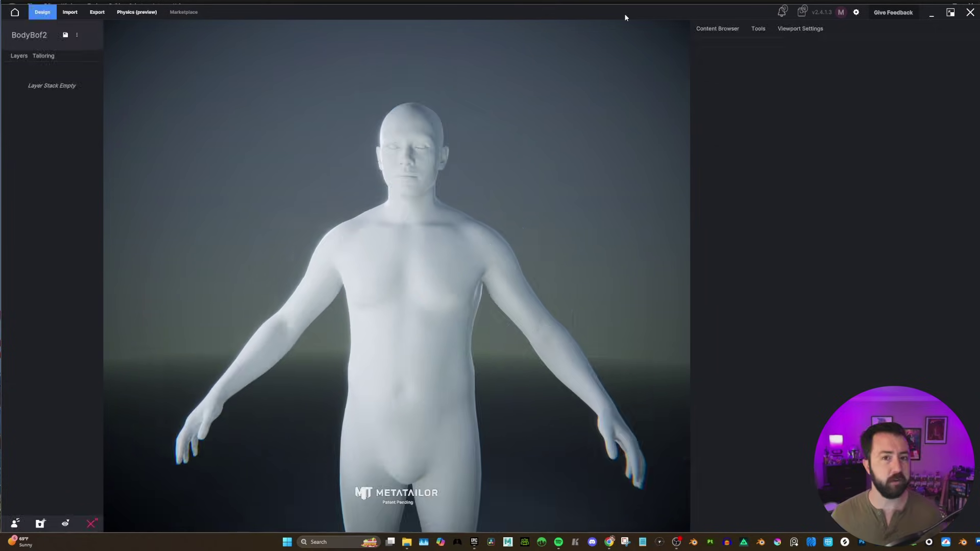
left_click(737, 31)
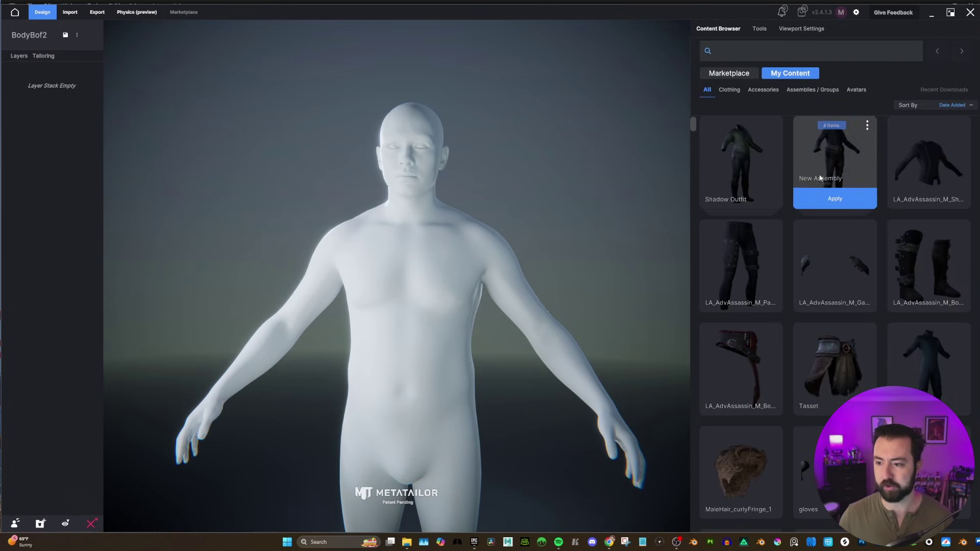
Step: Apply the saved Shadow Outfit assembly to the BodyBof2 avatar and save the project
left_click(797, 93)
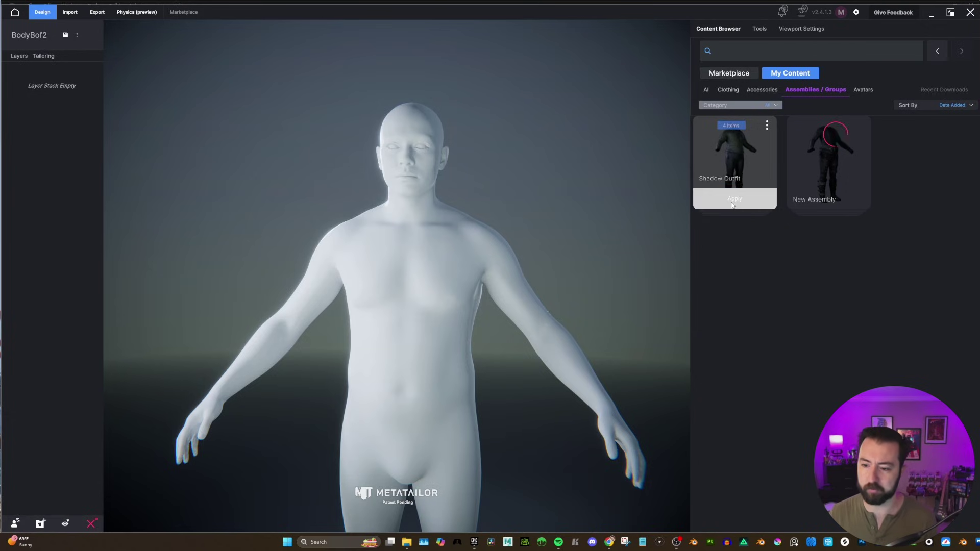
left_click(733, 200)
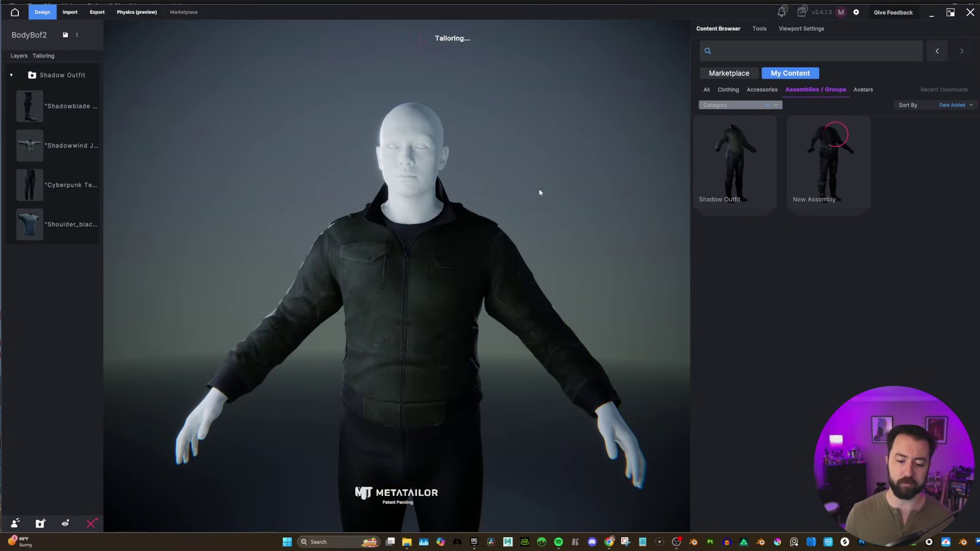
scroll(540, 197, "down", 4)
left_click_drag(542, 205, 629, 256)
left_click(65, 34)
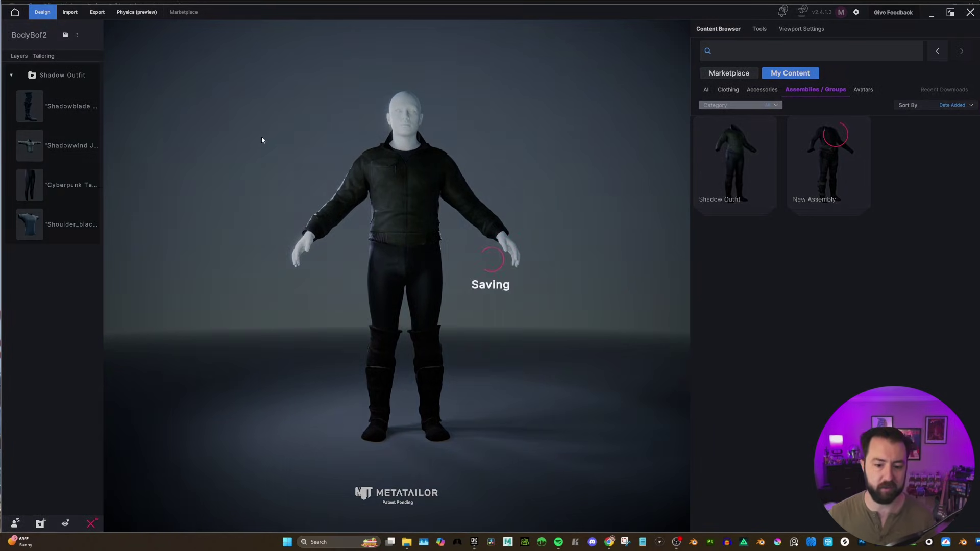
Step: Export the fitted outfit as an FBX named ShadowOutfit_Bof2 to the same OutfitExports folder
left_click(102, 15)
left_click(831, 61)
type("ShadowOutfit_Bof2")
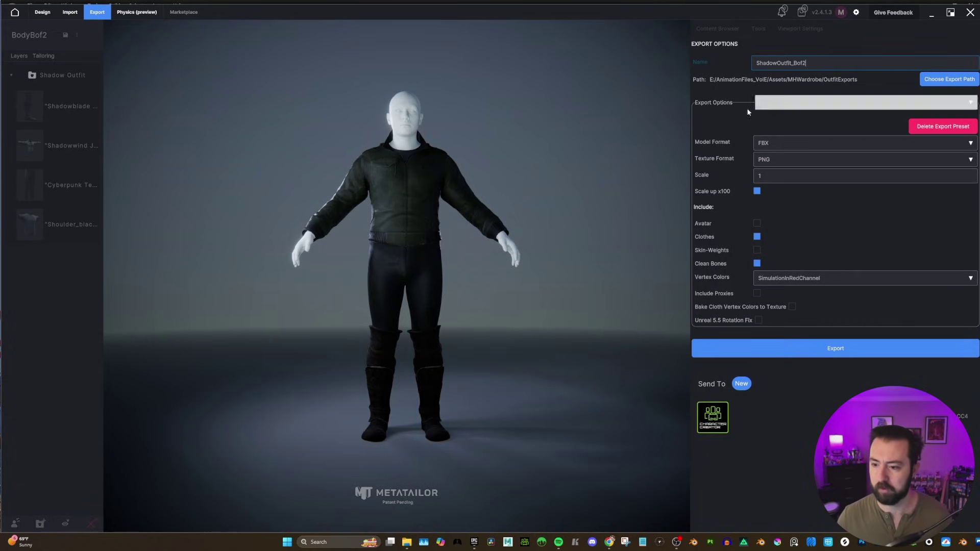
left_click(841, 347)
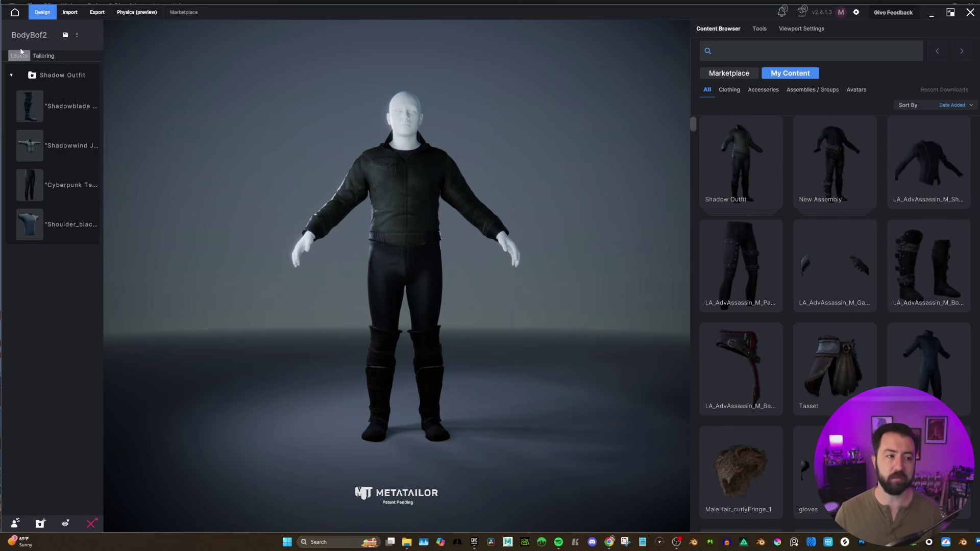
left_click(15, 12)
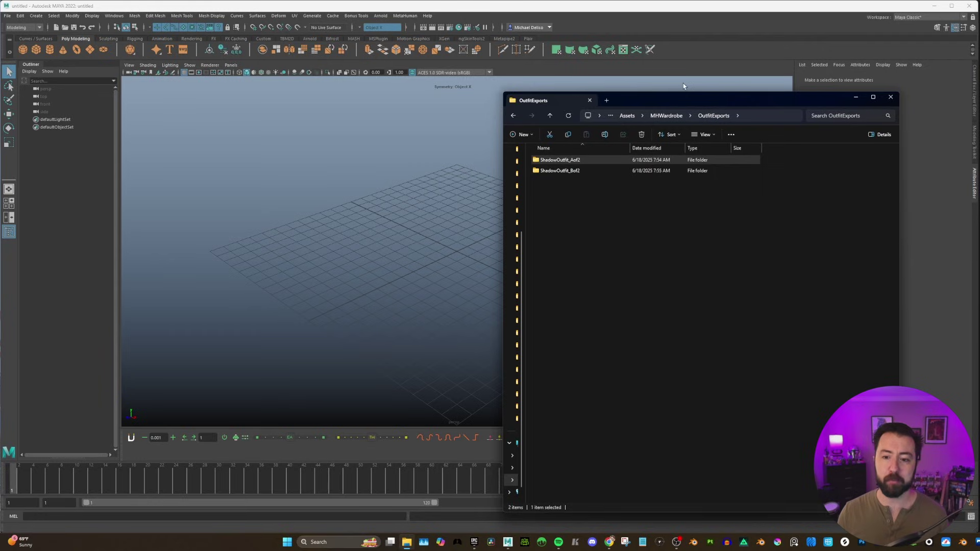
Step: Import ShadowOutfit_Aof2.fbx from the OutfitExports folder into Maya and delete its body mesh, keeping only the clothing
left_click(562, 162)
double_click(561, 162)
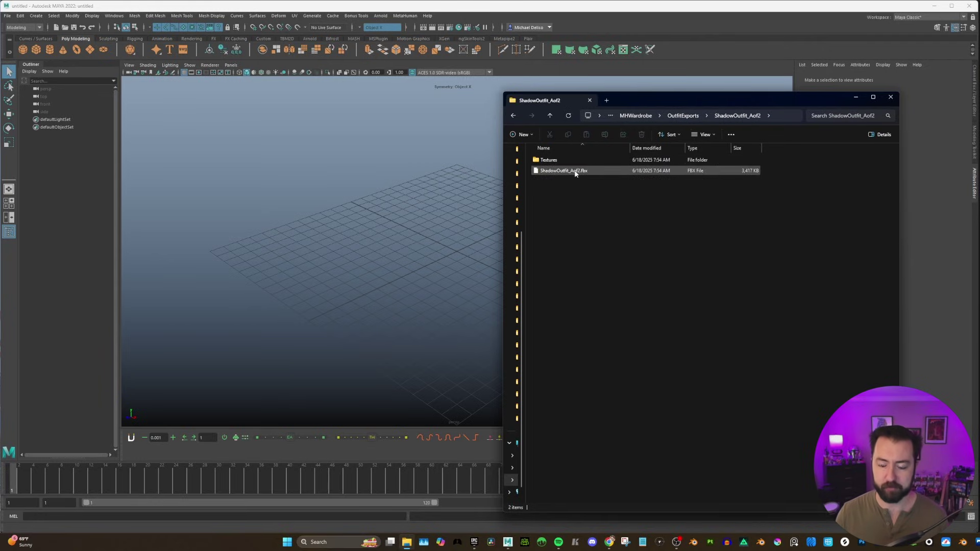
left_click_drag(573, 171, 403, 172)
left_click(855, 98)
scroll(504, 137, "down", 1)
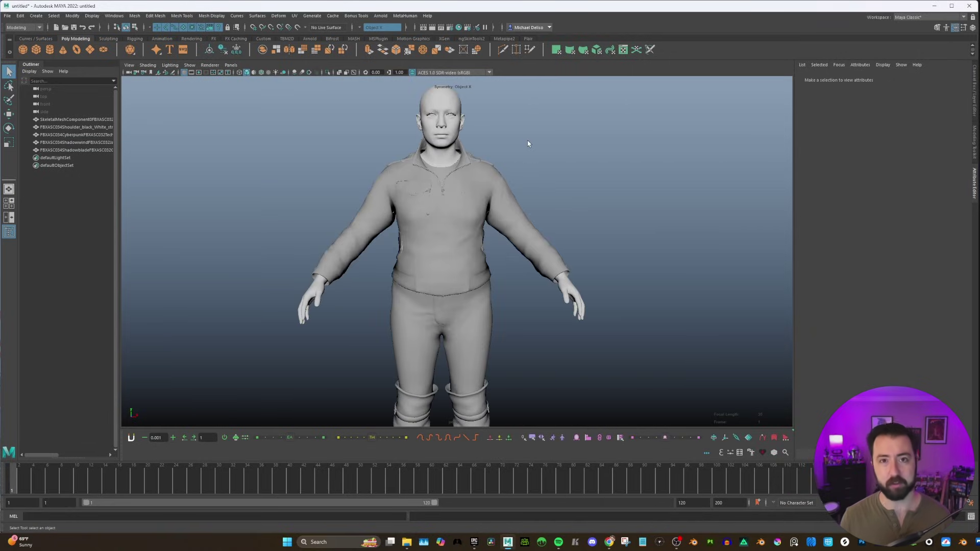
left_click(59, 119)
key("Delete")
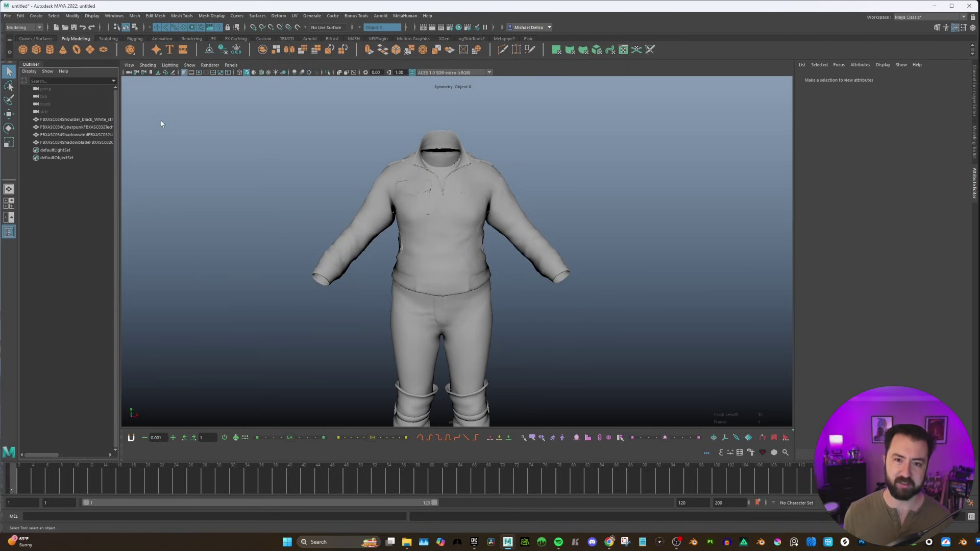
Step: Isolate the T-shirt mesh, select all of its vertices and bring up the Merge Vertices options with a 0.01 threshold
key("f")
left_click(72, 120)
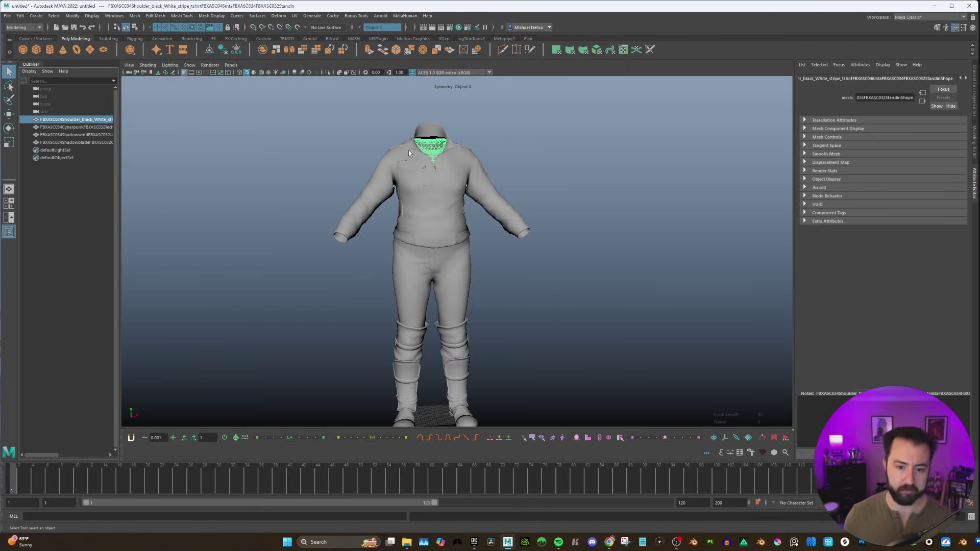
key("ctrl+1")
right_click_drag(433, 159, 390, 157)
left_click_drag(312, 114, 683, 380)
left_click(155, 16)
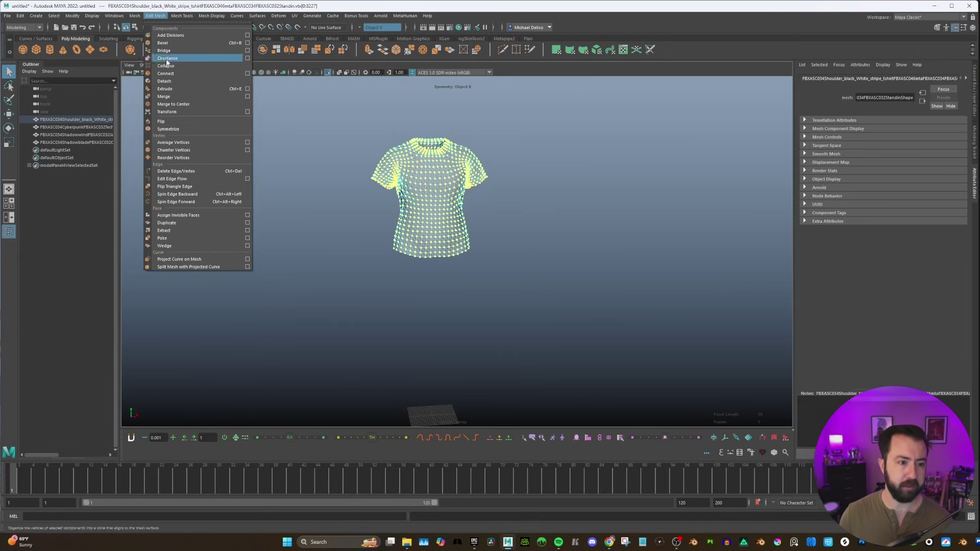
left_click(247, 96)
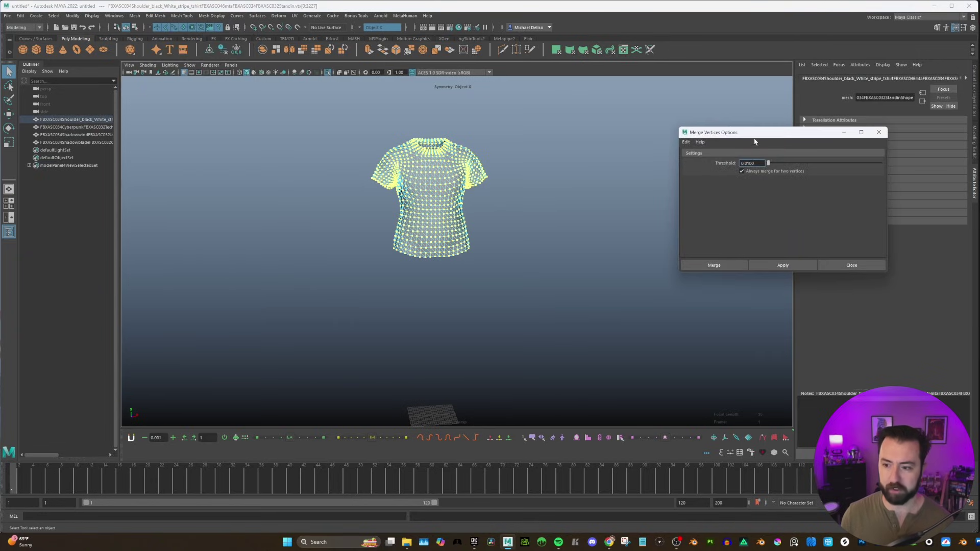
left_click_drag(755, 135, 658, 76)
Step: Keep the Mesh Display commands open in a floating window beside the viewport, with the T-shirt's vertices selected
left_click(181, 16)
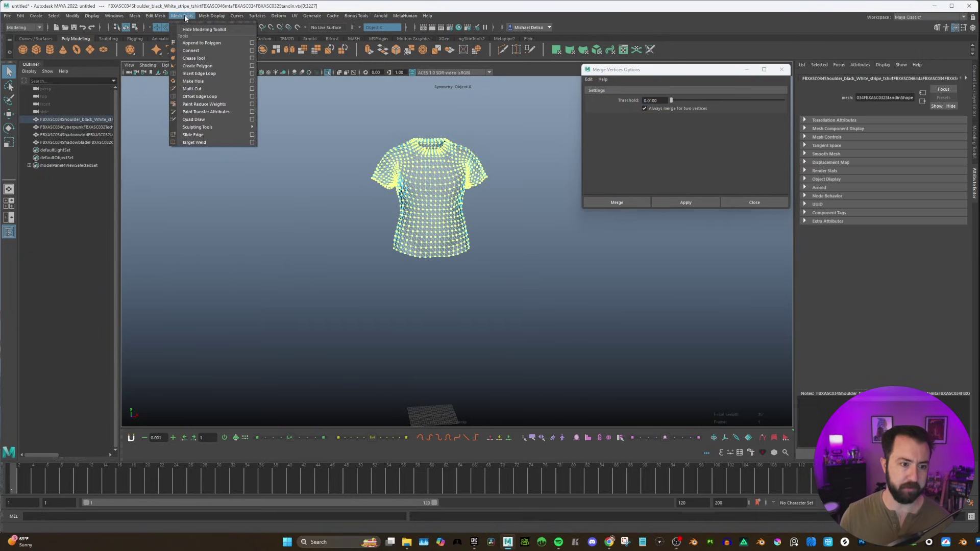
mouse_move(204, 19)
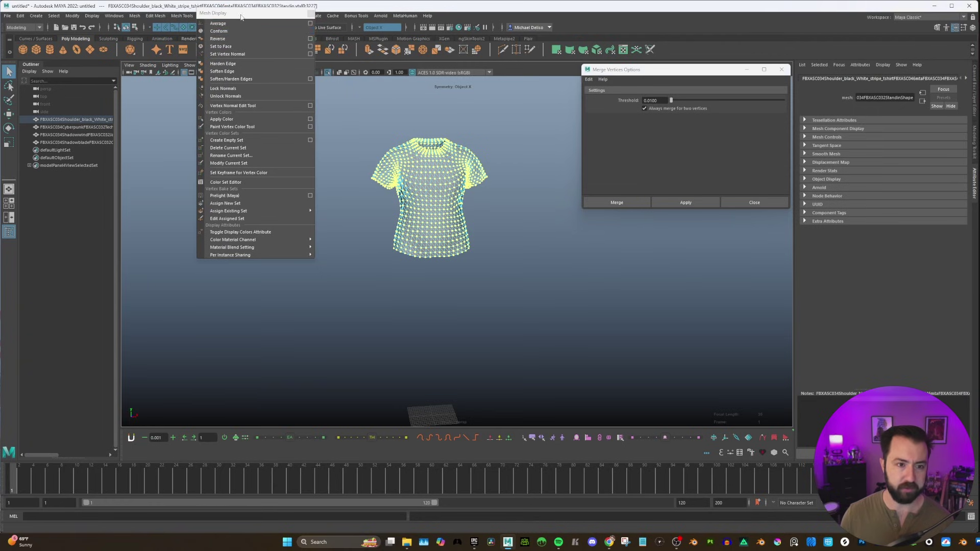
left_click(247, 24)
left_click_drag(311, 105, 564, 336)
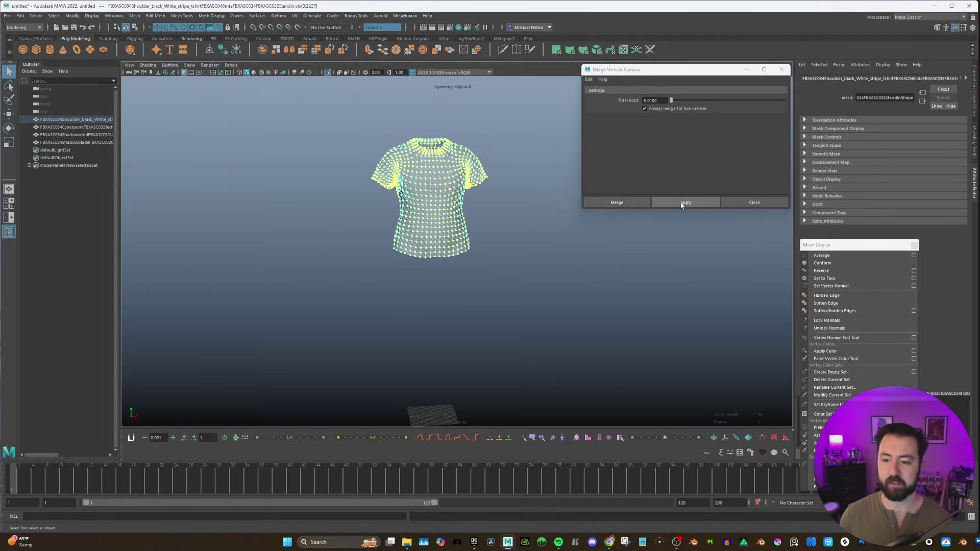
Step: Merge the T-shirt's vertices at the 0.01 threshold and soften all of its edges
left_click(685, 201)
right_click_drag(423, 199, 453, 174)
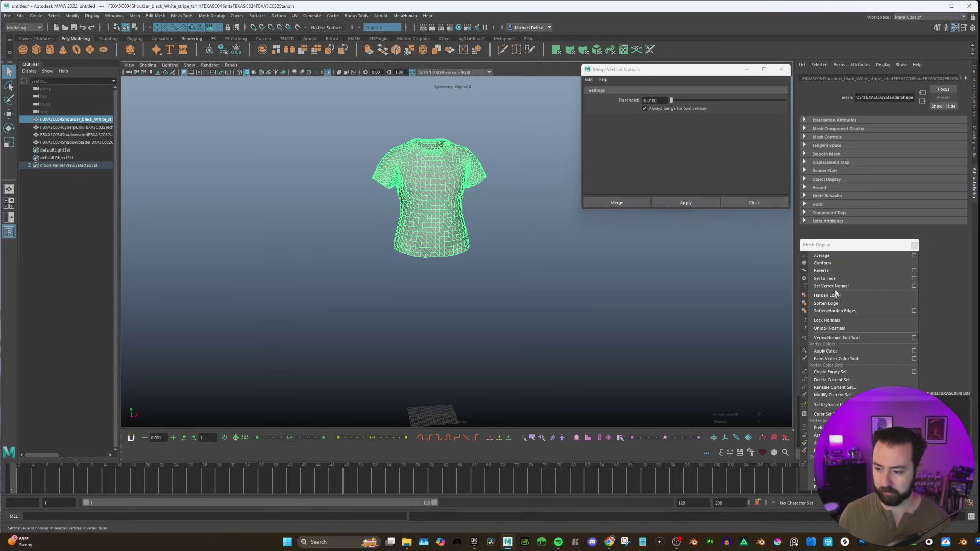
left_click(825, 302)
left_click(506, 234)
Step: Isolate the pants mesh, merge all of its vertices at the same threshold and soften its edges
left_click(70, 126)
key("ctrl+1")
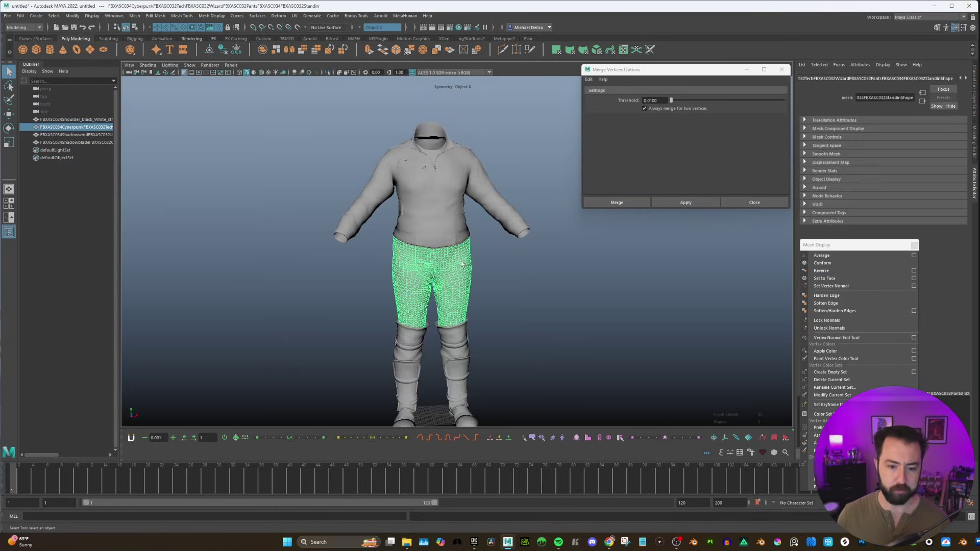
right_click_drag(461, 261, 409, 258)
scroll(330, 164, "down", 4)
left_click_drag(330, 164, 502, 365)
Step: Merge the vertices of the jacket and boots meshes at the same threshold and soften their edges
left_click(88, 135)
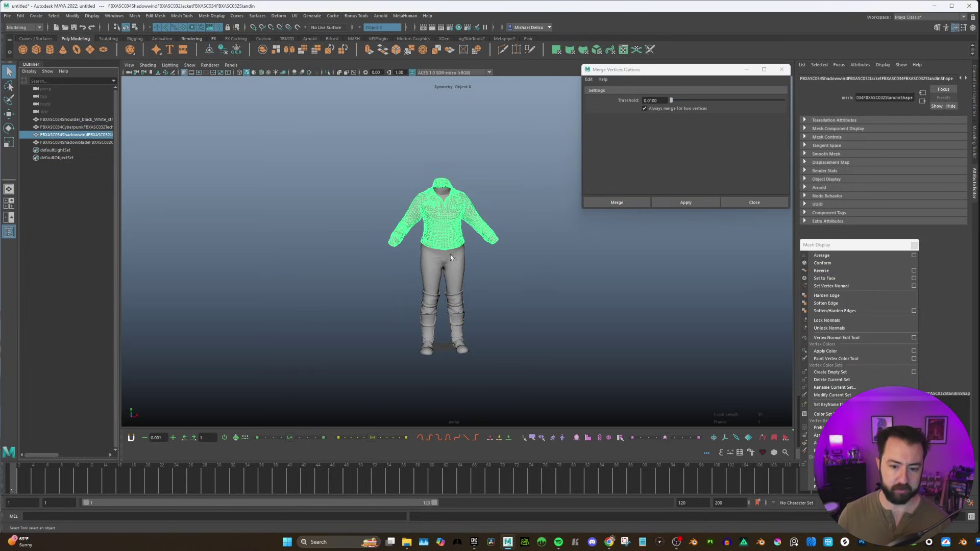
right_click_drag(448, 219, 408, 219)
left_click(77, 142)
left_click(408, 241)
Step: Rename the four garment meshes as shirt, pants, jacket and boots, each with the suffix Aof2
left_click(75, 127)
left_click(83, 135)
left_click(168, 153)
double_click(89, 119)
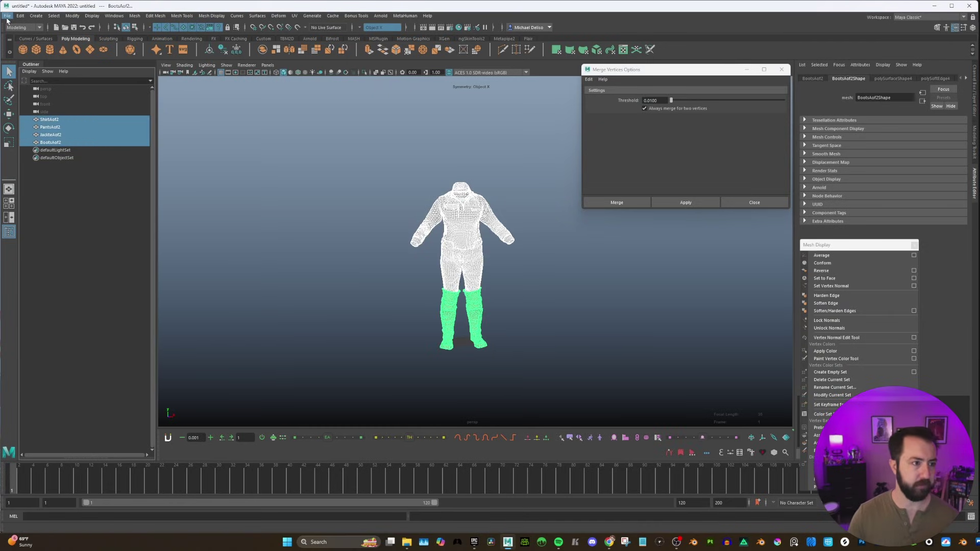
Step: Export the four selected garments as ShadowOutfit_Aof2_merged.fbx into the OutfitExports/ShadowOutfit_Aof2 folder
left_click(7, 16)
left_click(101, 119)
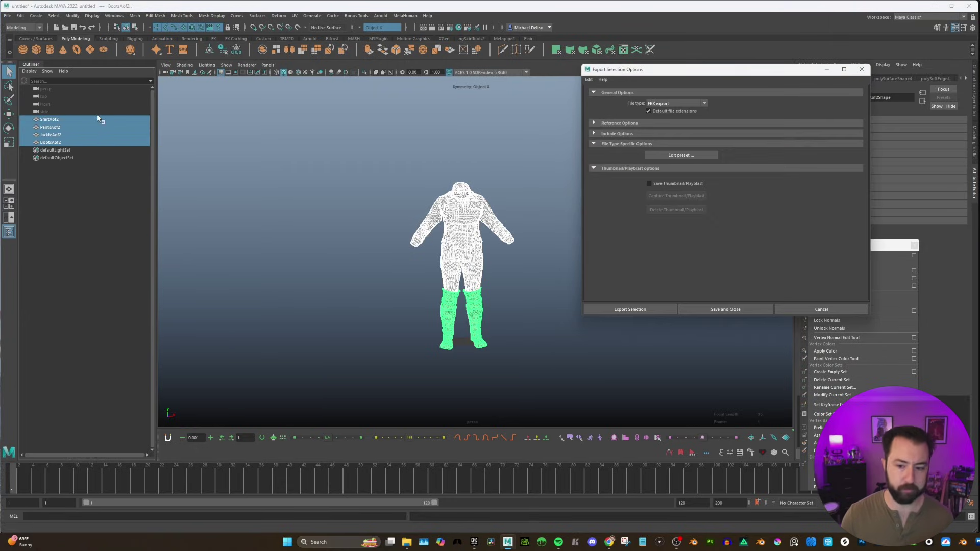
left_click(630, 309)
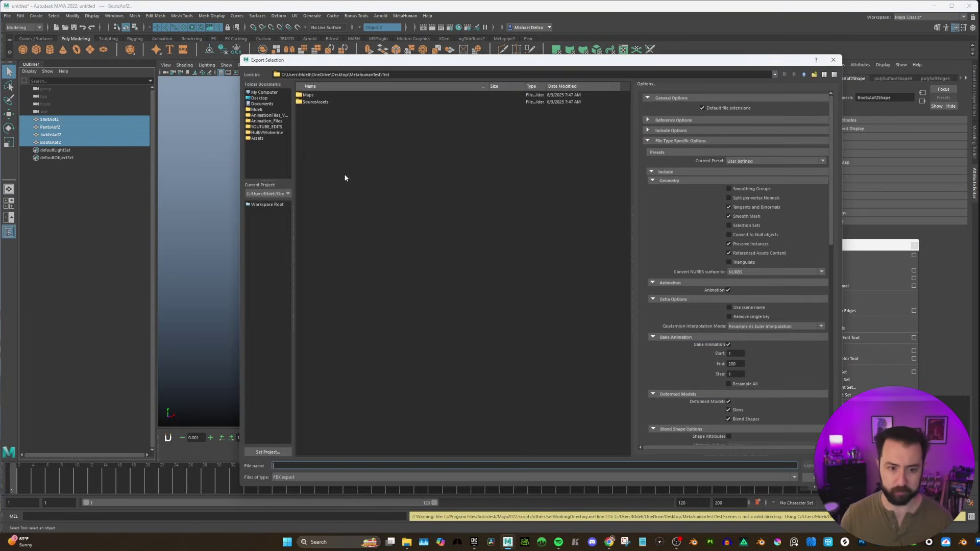
double_click(320, 102)
double_click(321, 102)
left_click(328, 102)
left_click(313, 465)
type("_merged.fbx")
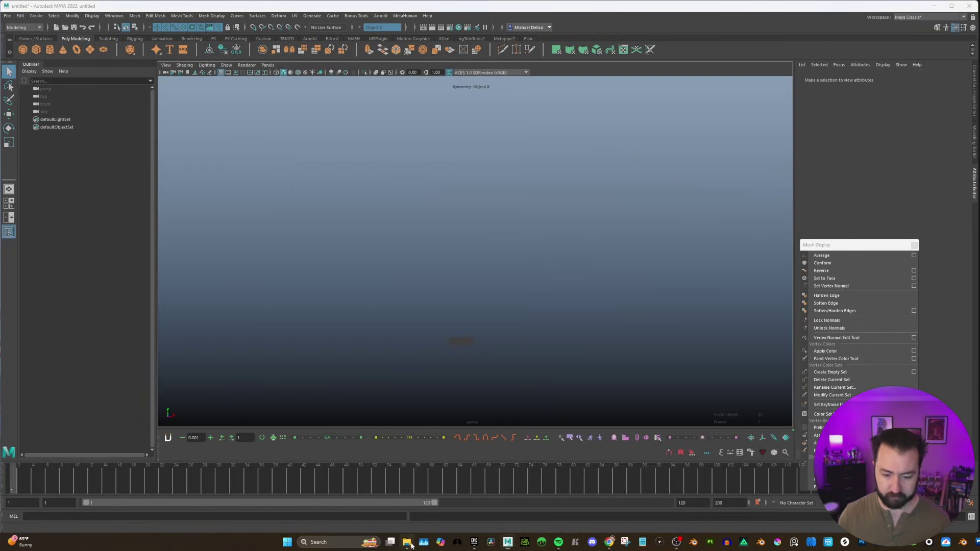
Step: Import ShadowOutfit_Bof2.fbx from the OutfitExports folder into the empty scene and delete its body mesh
left_click(407, 542)
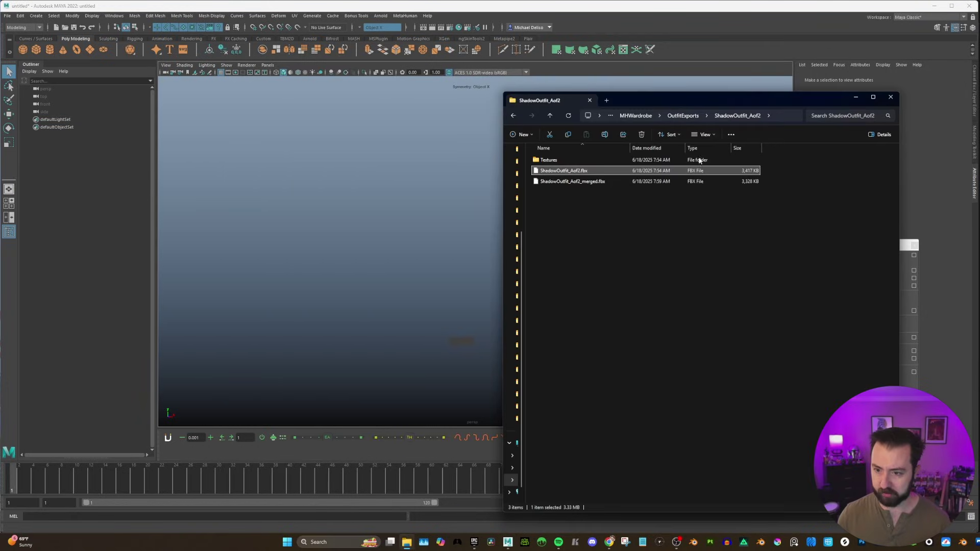
left_click(681, 116)
double_click(572, 171)
left_click_drag(563, 171, 378, 153)
left_click(373, 146)
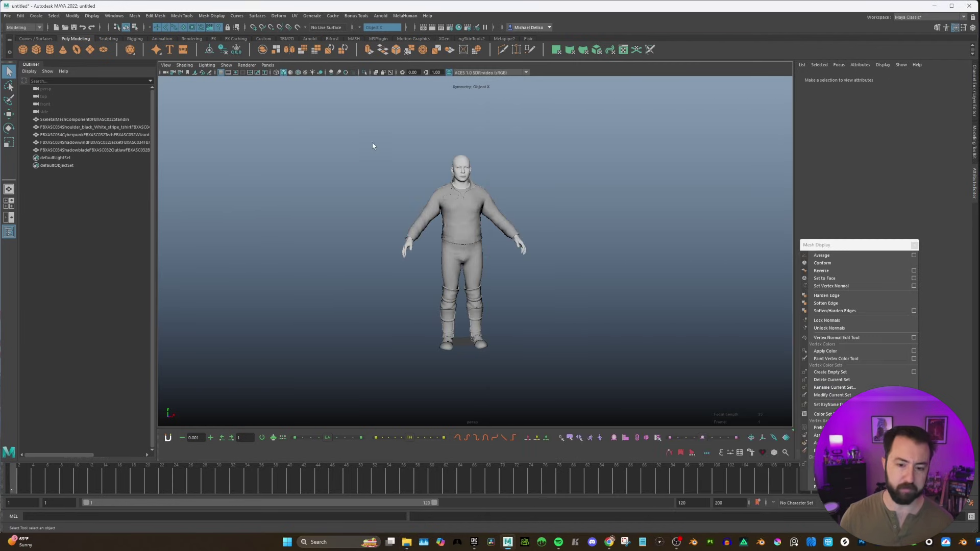
left_click(80, 119)
key("Delete")
Step: Merge the vertices and soften the edges of the shirt, pants, jacket and boots of the Bof2 outfit
left_click(135, 15)
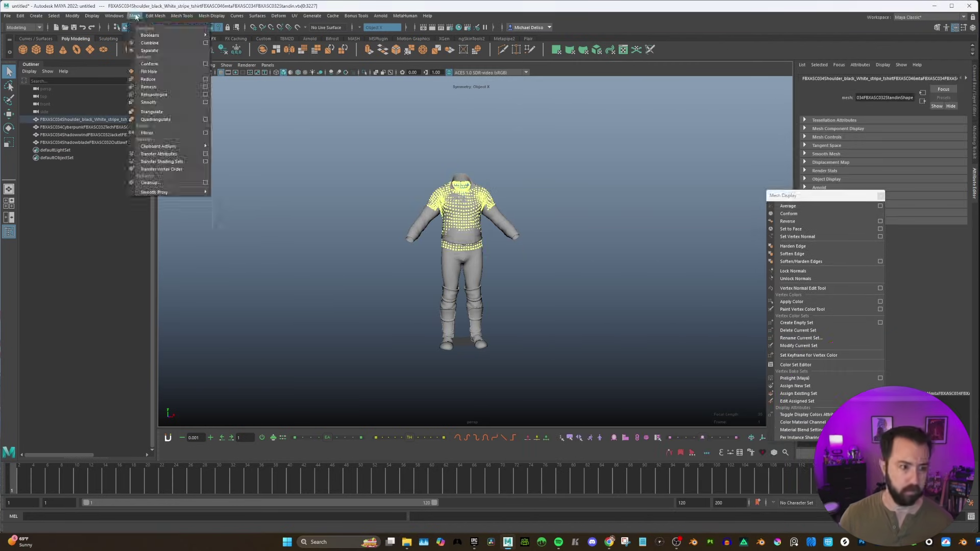
left_click(226, 94)
left_click(78, 127)
left_click(78, 135)
left_click(482, 310)
key("g")
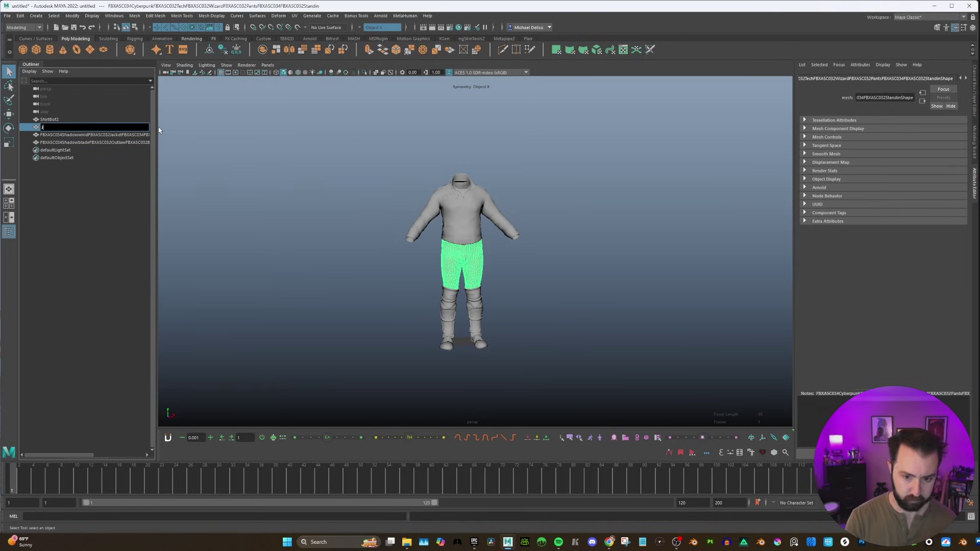
Step: Rename the garments Shirt_Bof2, Pants_Bof2, Jacket_Bof2 and Boots_Bof2, and export them as ShadowOutfit_Bof2_merged.fbx
double_click(127, 120)
left_click(132, 135)
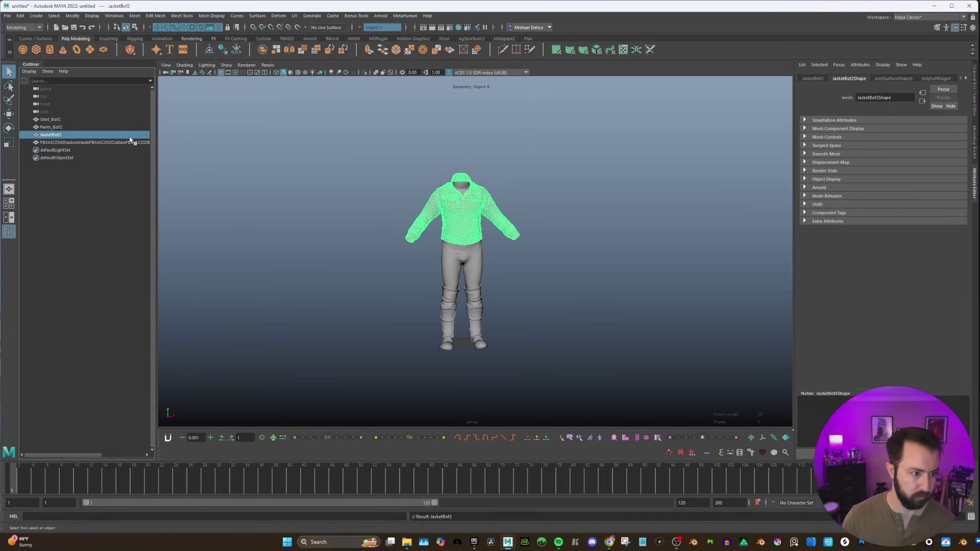
left_click(131, 143)
left_click(131, 119, "shift")
left_click(7, 15)
left_click(30, 137)
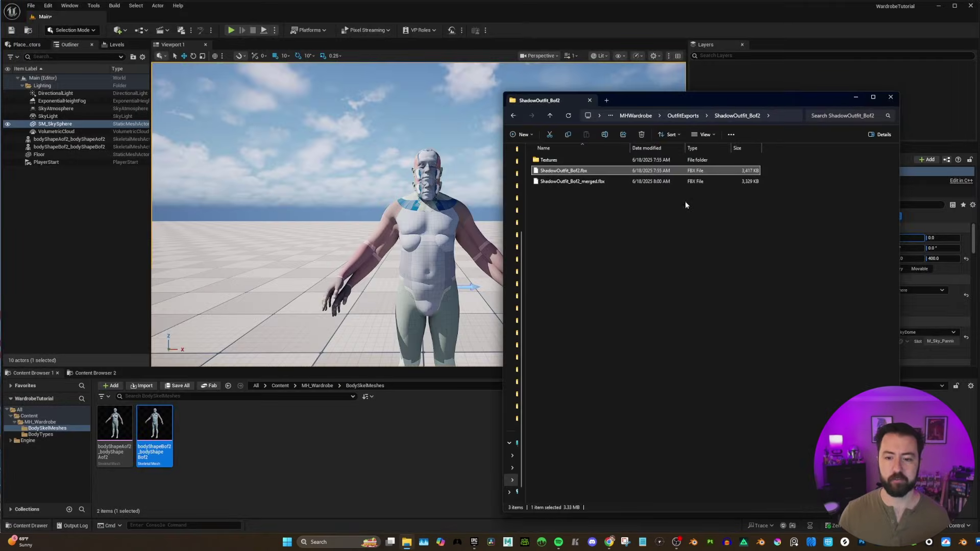
Step: Switch to Unreal Engine and create an Outfits folder in MH_Wardrobe containing a ShadowOutfit folder with a Meshes subfolder
left_click_drag(654, 99, 819, 106)
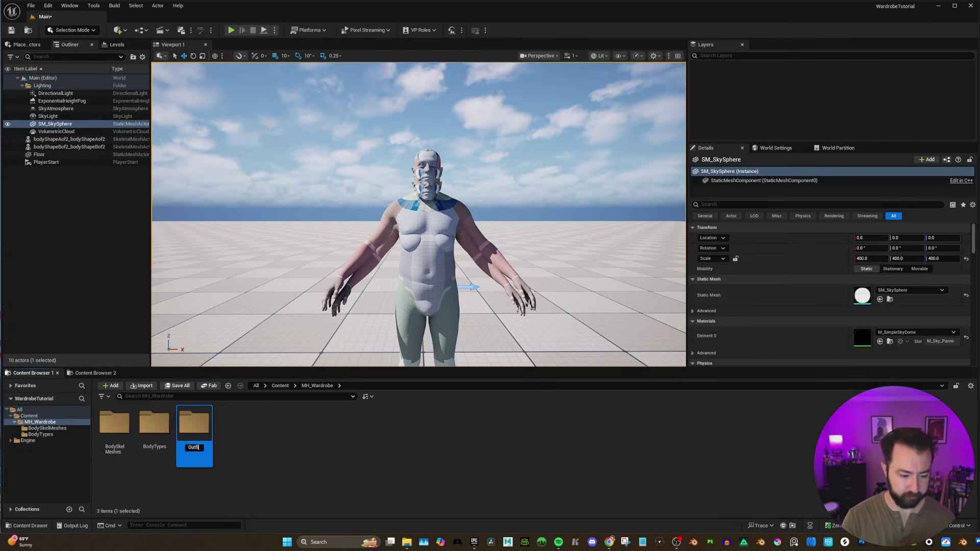
type("ts")
key("Return")
double_click(211, 427)
right_click(166, 431)
left_click(189, 136)
type("ShaodwOu")
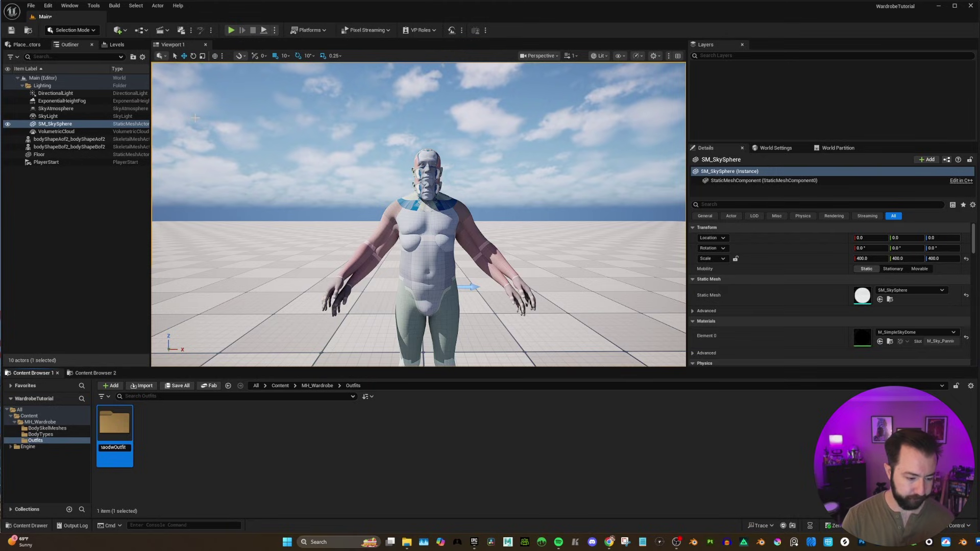
type("tfit")
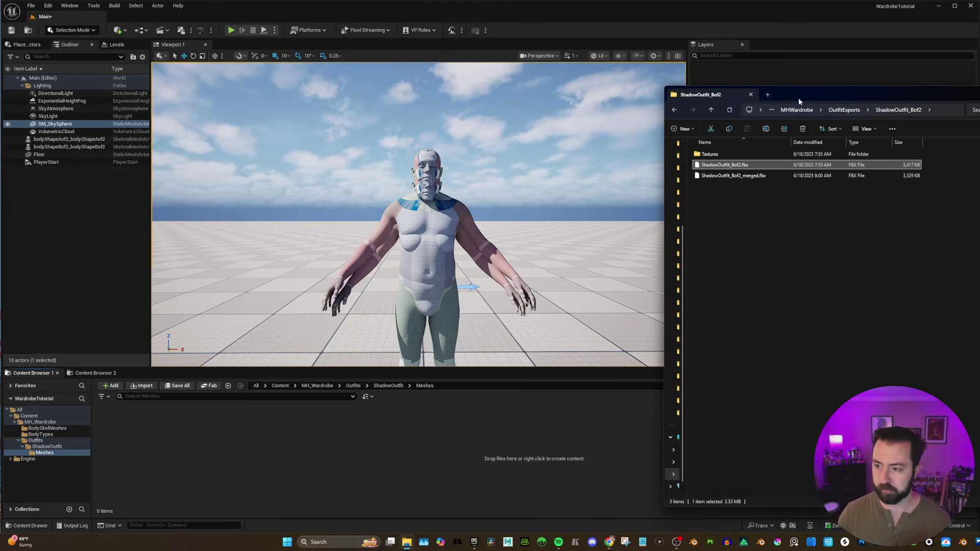
Step: Import ShadowOutfit_Bof2_merged.fbx and the matching merged Aof2 FBX from the export folders into the Meshes folder
left_click_drag(799, 86, 901, 86)
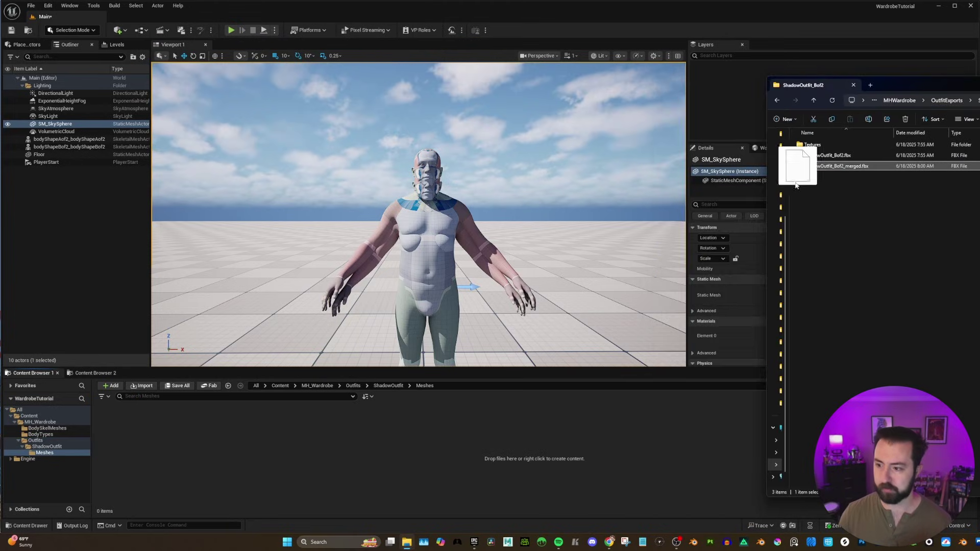
left_click_drag(365, 443, 365, 443)
left_click_drag(600, 141, 521, 136)
left_click(674, 377)
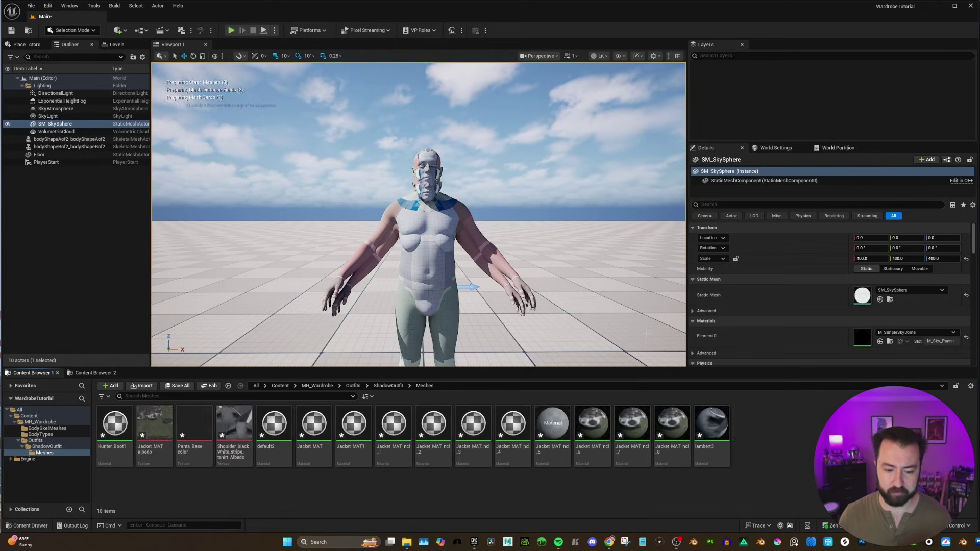
key("alt+Tab")
left_click_drag(845, 167, 536, 506)
left_click(751, 388)
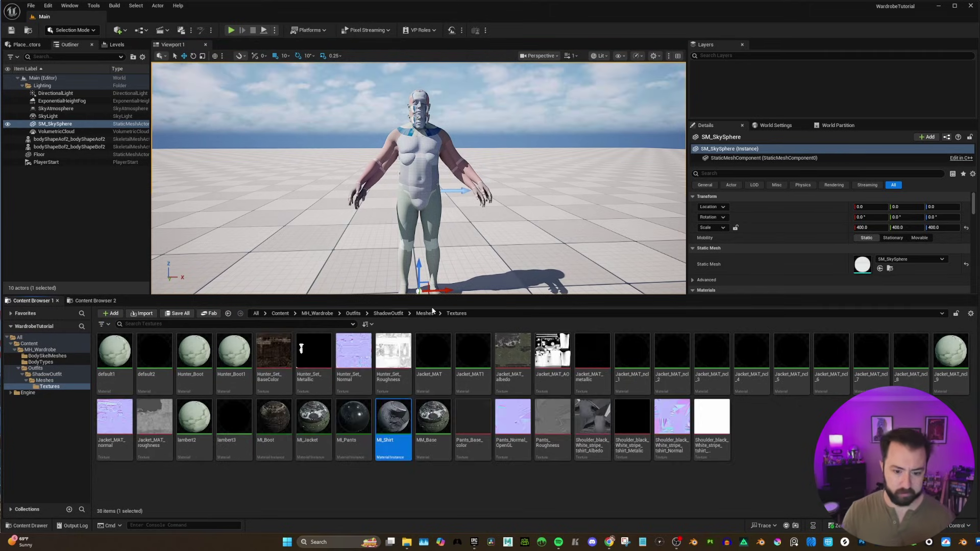
Step: Review the garments in the Meshes folder and search the plugin list for the enabled metahuman and cloth plugins
left_click(427, 313)
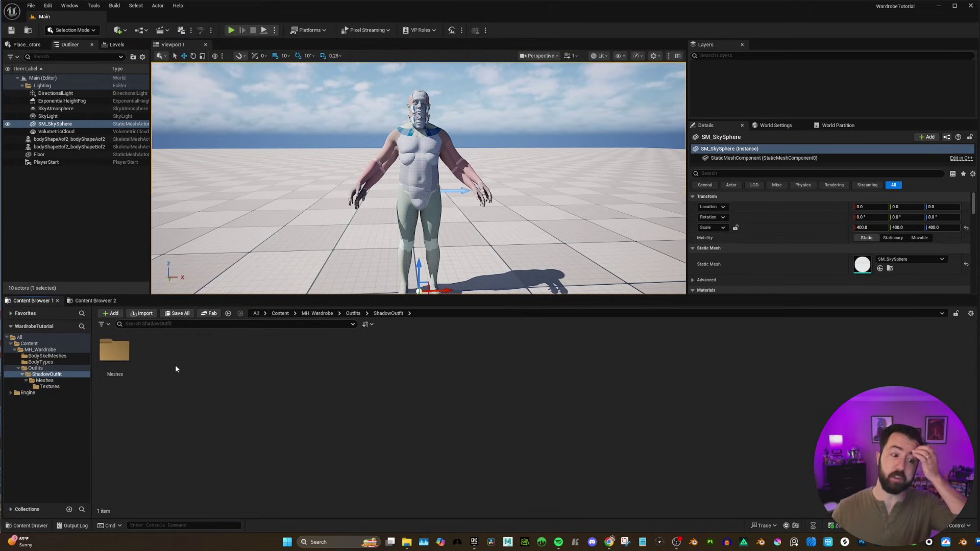
right_click(184, 355)
left_click(405, 409)
left_click(48, 5)
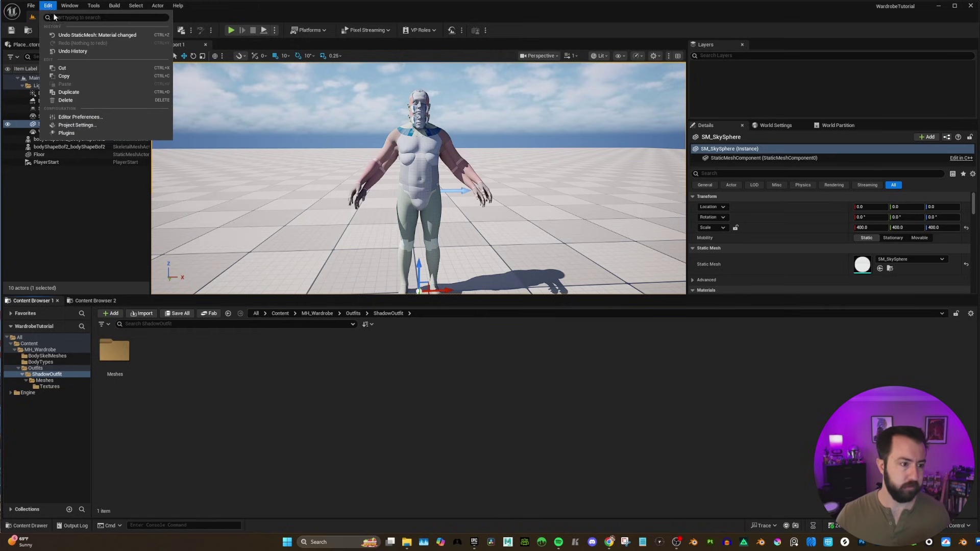
left_click(67, 128)
type("metahuman")
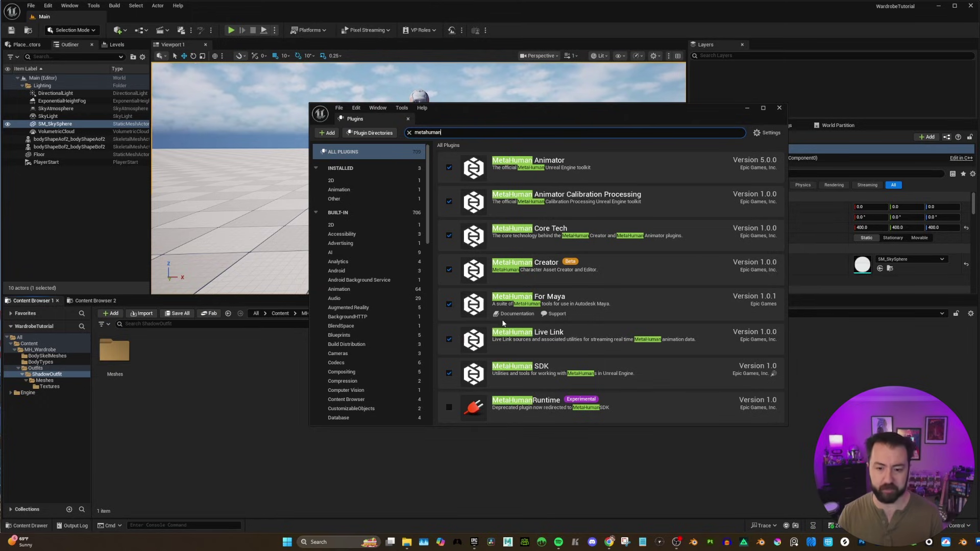
type("cloth")
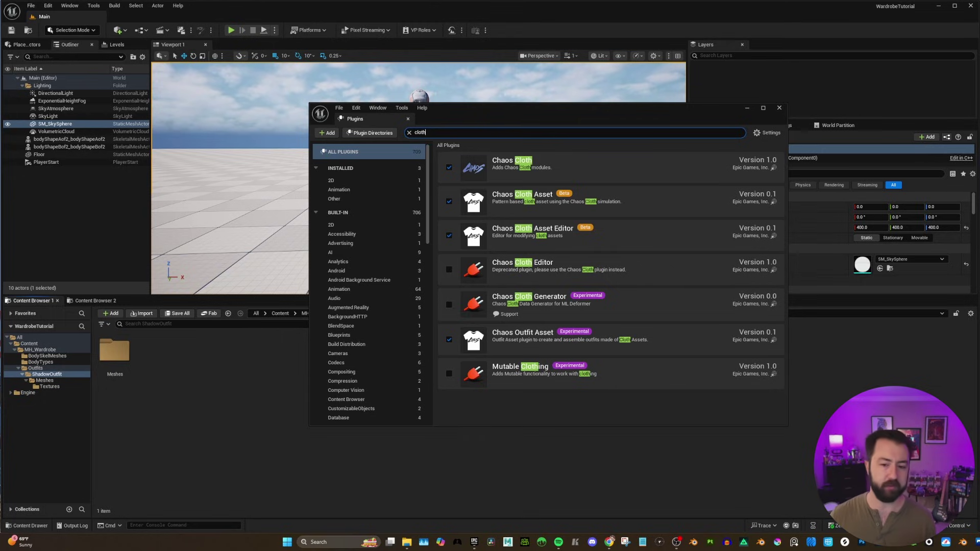
left_click(779, 108)
Step: Create a Cloth Asset named CA_Shadow_Aof2 with its own Dataflow asset in the ShadowOutfit folder
right_click(207, 368)
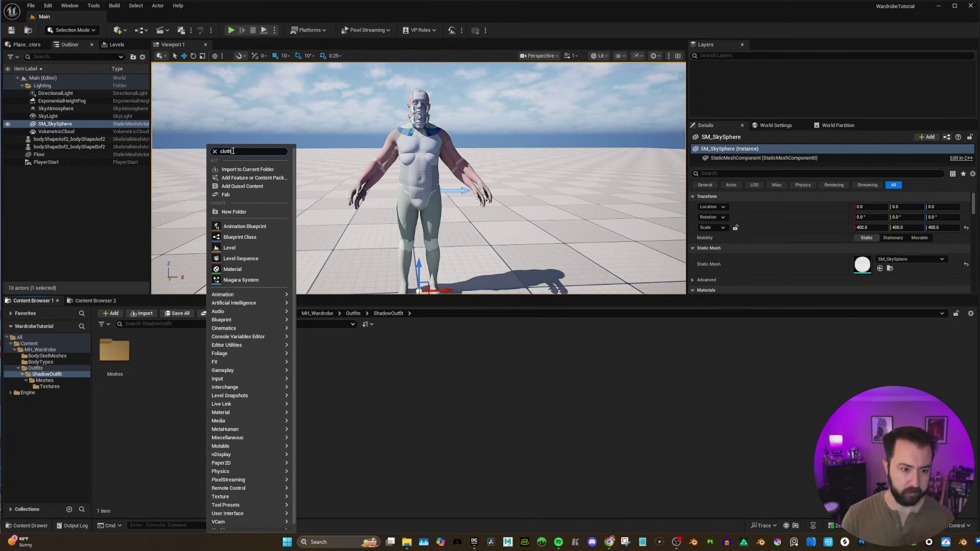
left_click(230, 171)
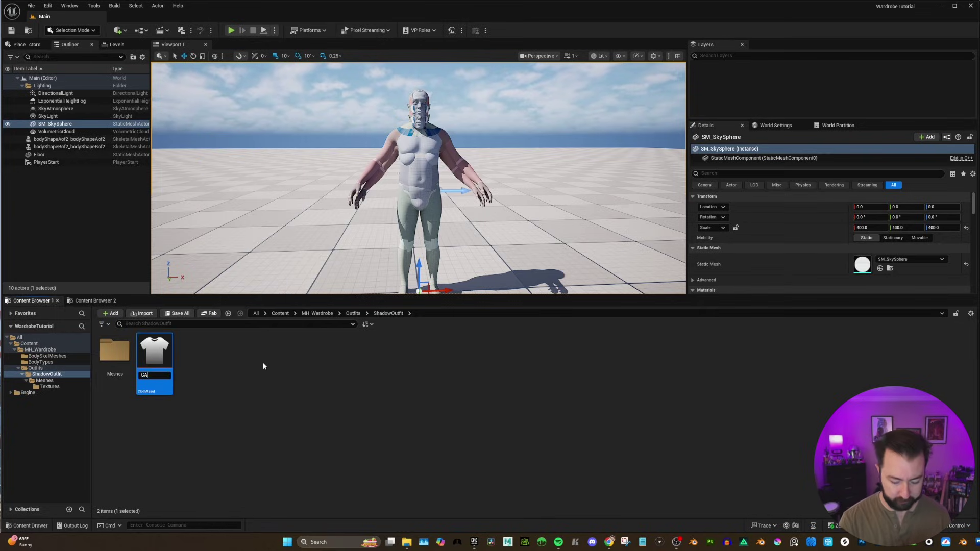
type("CA_Shadow")
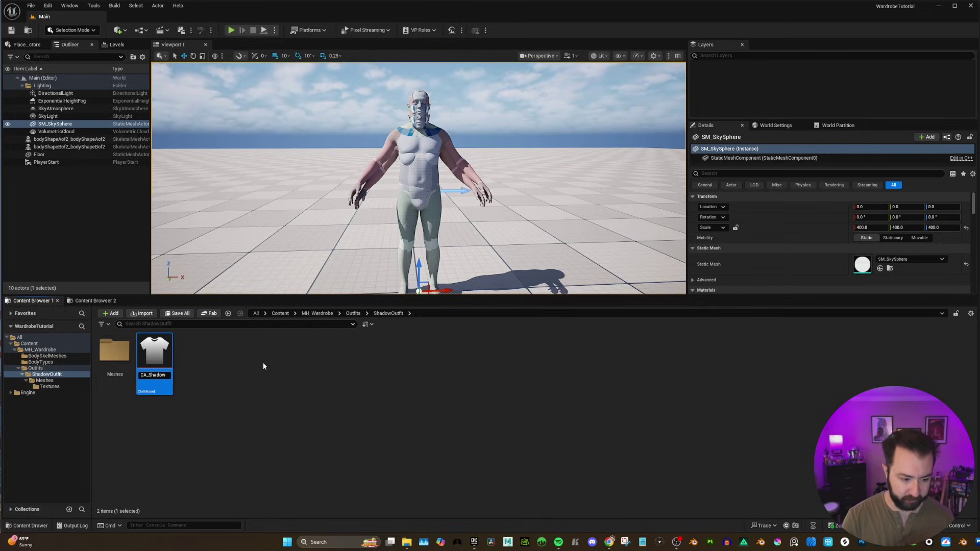
type("_Aof2")
key("Return")
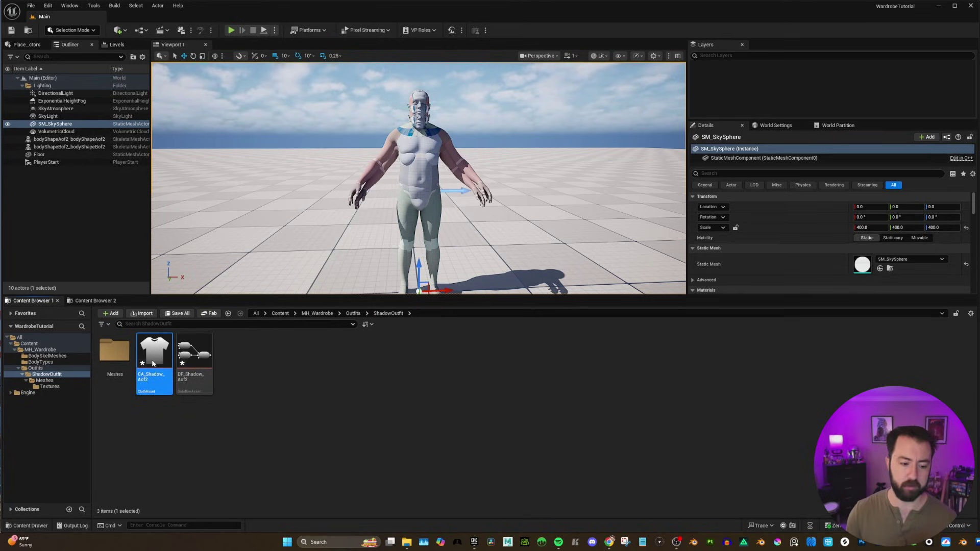
Step: Open CA_Shadow_Aof2 and delete its template Dataflow nodes and comments, keeping only USDImport, TransformPositions and TransferSkinWeights
left_click_drag(519, 146, 531, 1)
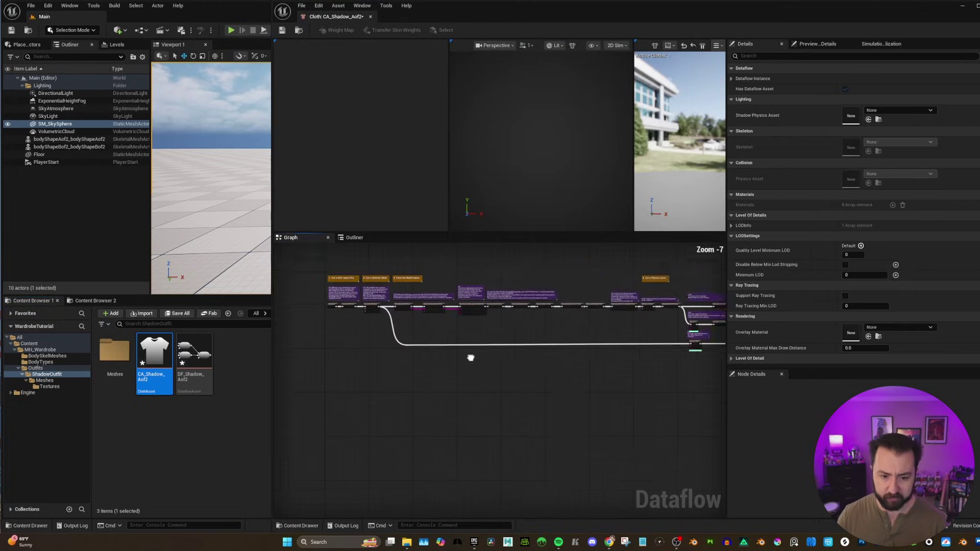
right_click_drag(470, 358, 382, 353)
left_click_drag(677, 371, 310, 296)
right_click_drag(351, 317, 404, 327)
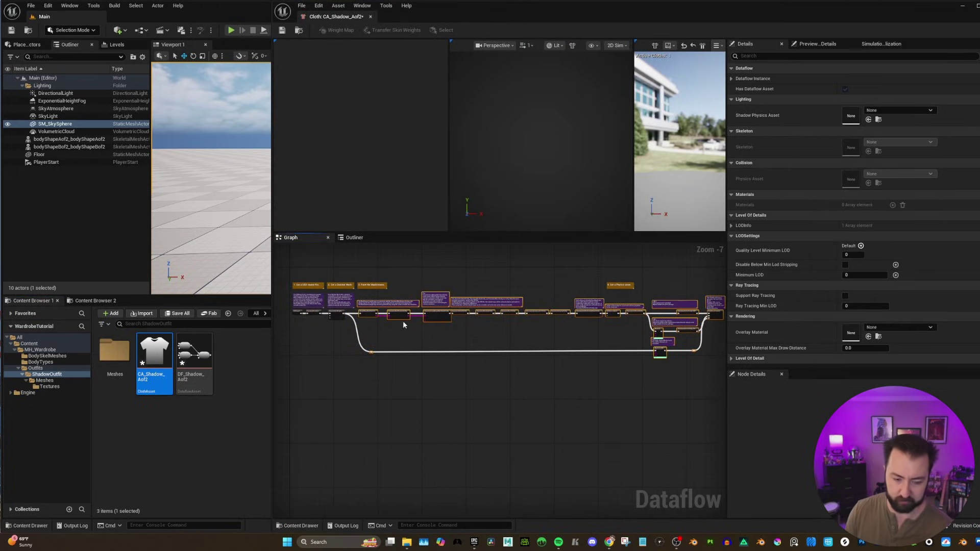
scroll(414, 324, "up", 6)
right_click_drag(468, 352, 460, 351)
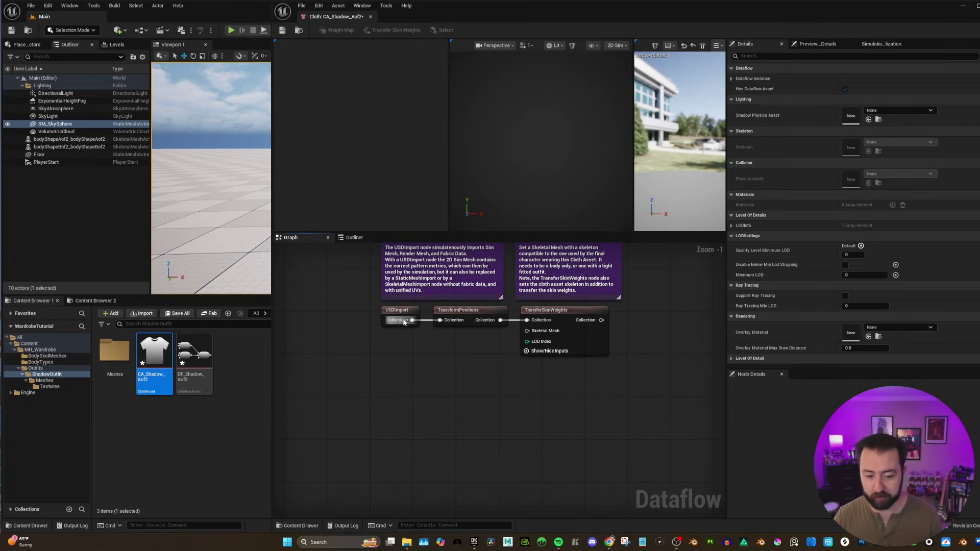
right_click_drag(412, 317, 371, 319)
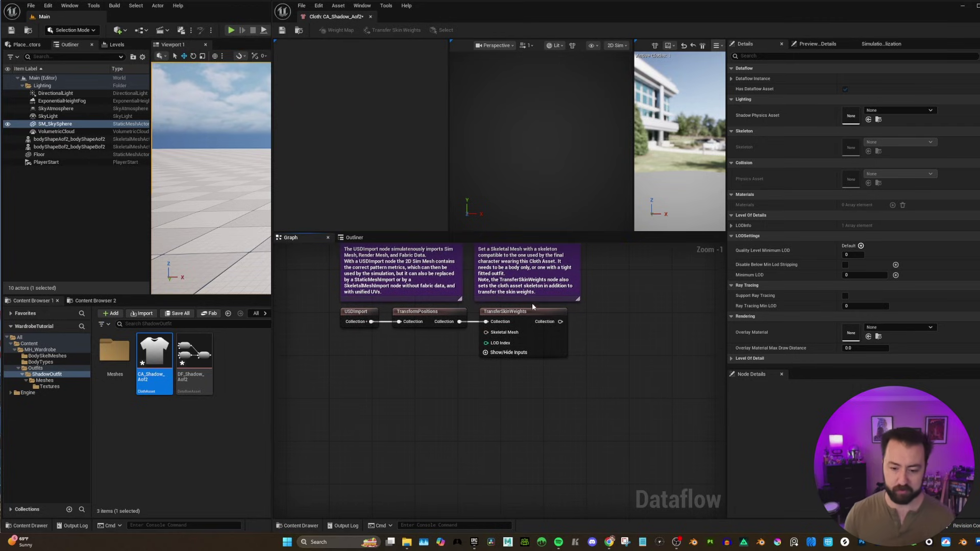
Step: Add a ClothAssetTerminal node to the graph and connect the TransferSkinWeights Collection output to it
right_click_drag(523, 310, 553, 317)
right_click(565, 319)
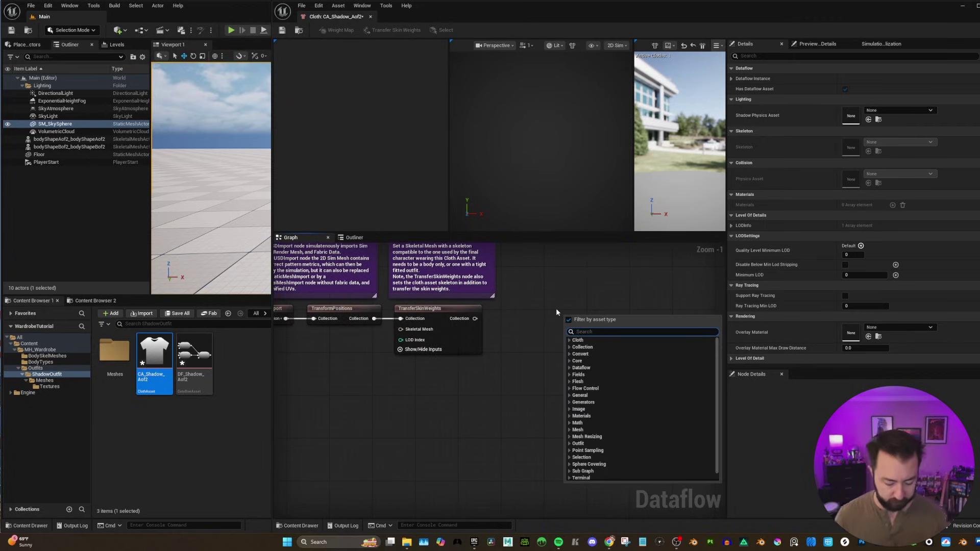
type("cloth")
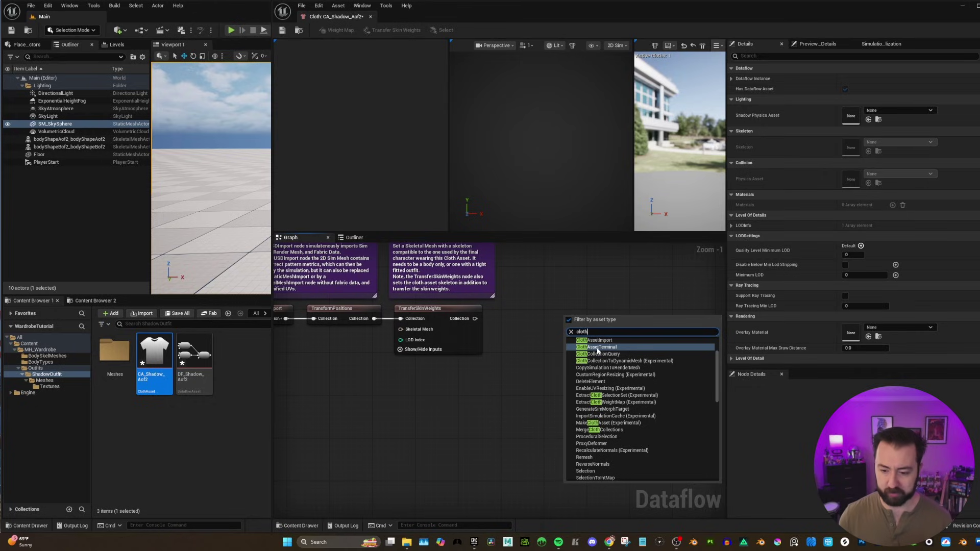
left_click(598, 347)
left_click_drag(475, 318, 570, 329)
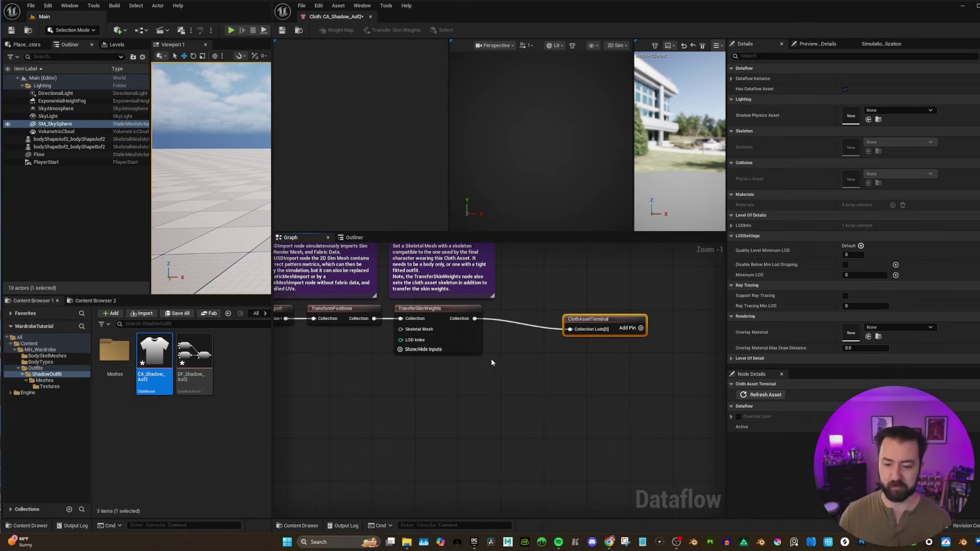
Step: Add a StaticMeshImport node and a MergeClothCollections node below the USDImport and TransformPositions nodes
right_click_drag(492, 358, 528, 360)
right_click_drag(492, 327, 560, 367)
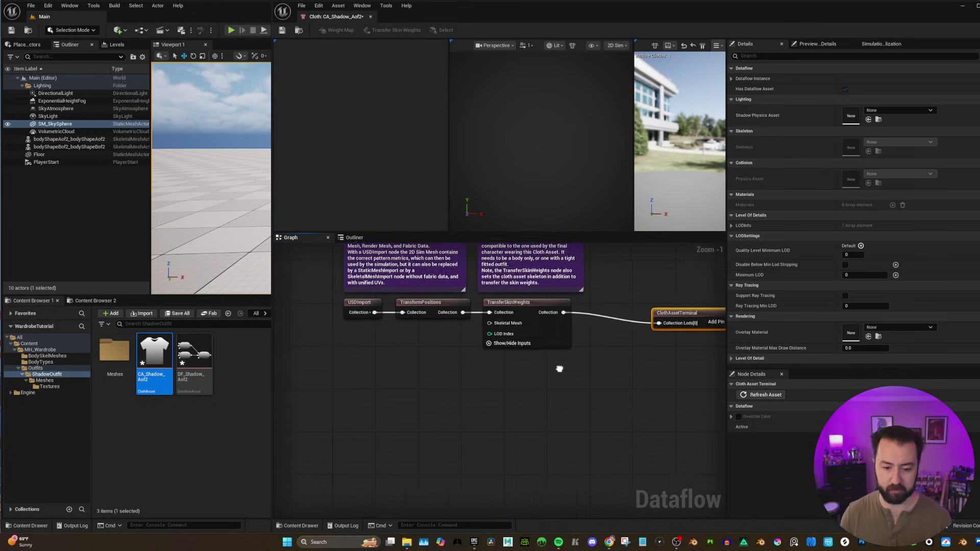
scroll(485, 353, "down", 1)
right_click_drag(387, 333, 394, 337)
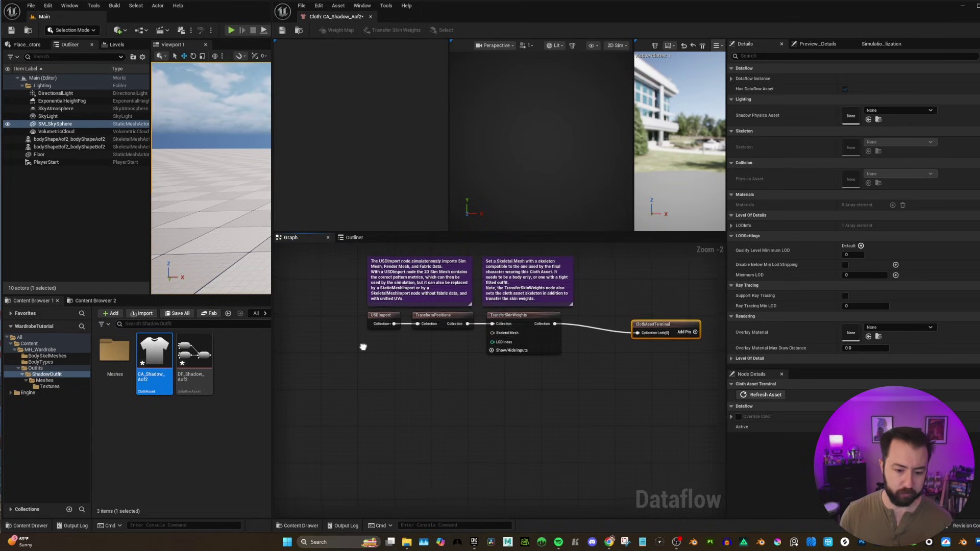
right_click(342, 350)
type("stat")
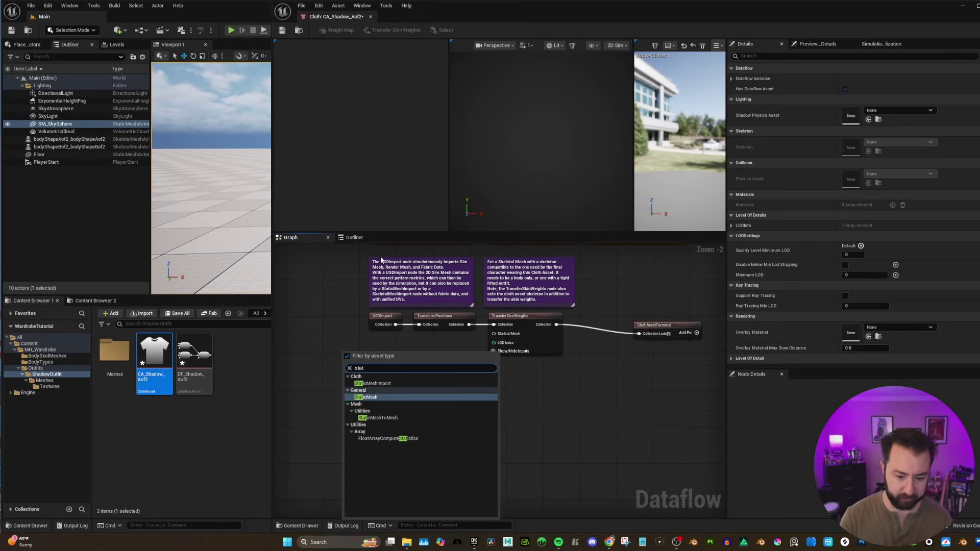
left_click(379, 384)
left_click(444, 396)
left_click_drag(373, 355, 336, 348)
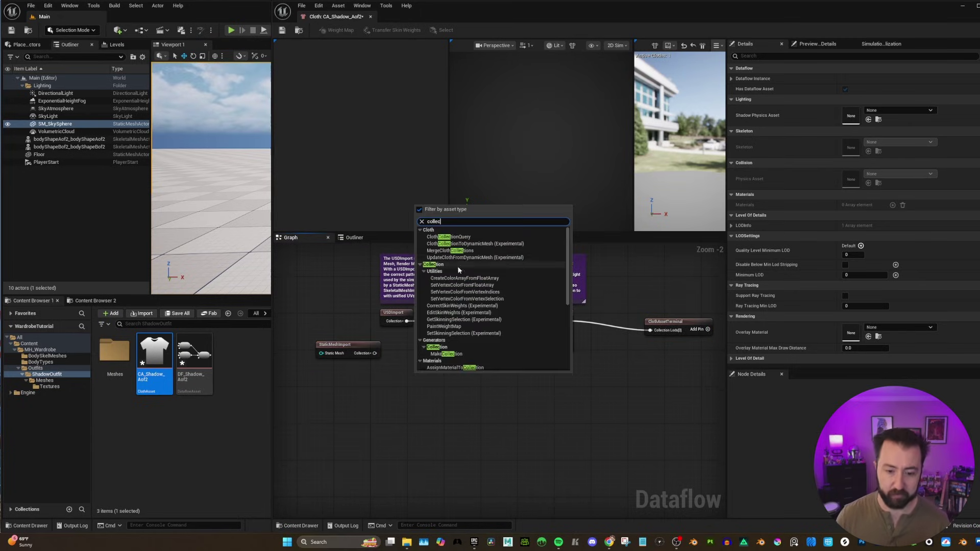
left_click(450, 250)
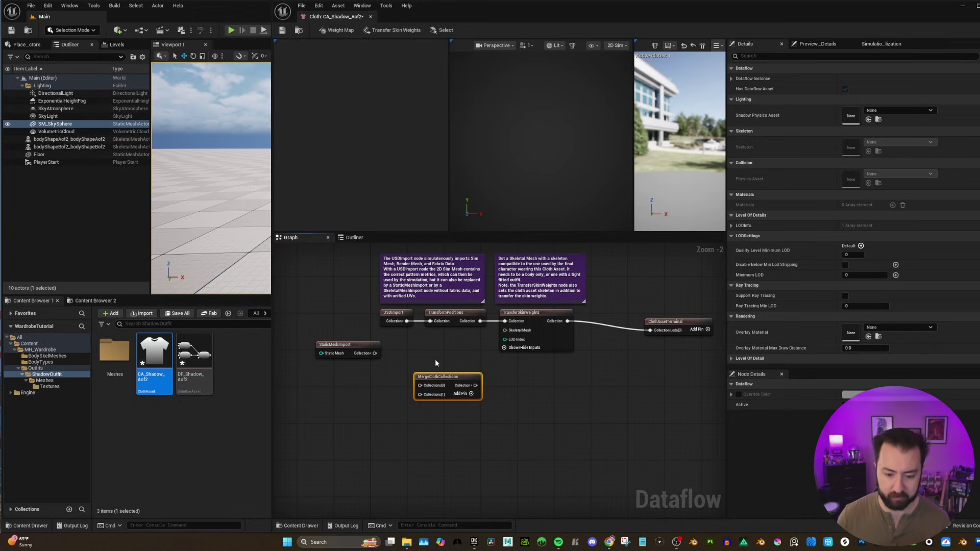
right_click_drag(436, 359, 542, 335)
Step: Show the ShadowOutfit Meshes folder beside the cloth editor and duplicate StaticMeshImport into a column of four nodes
left_click(424, 323)
left_click(96, 300)
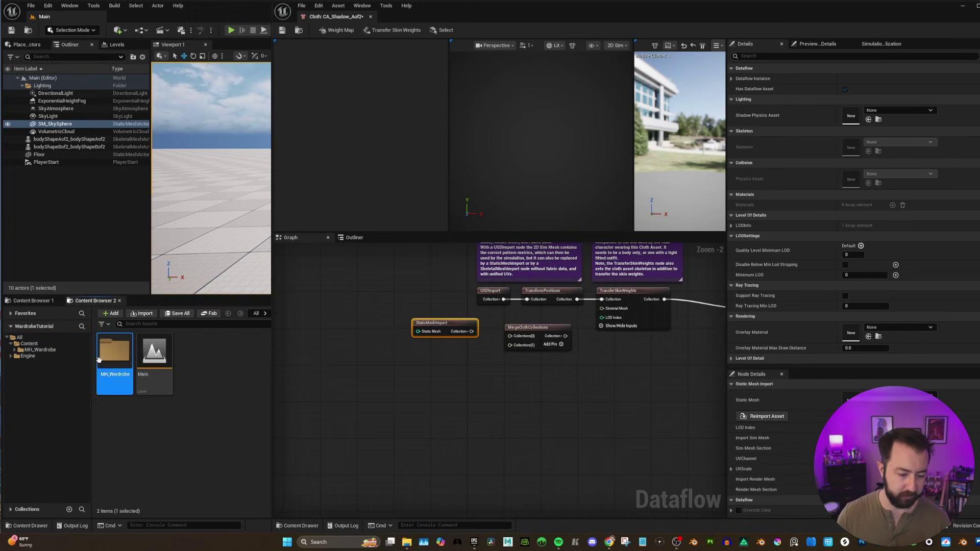
double_click(116, 356)
left_click_drag(483, 7, 684, 11)
key("ctrl+d")
left_click_drag(667, 365, 647, 357)
key("ctrl+v")
left_click(657, 398)
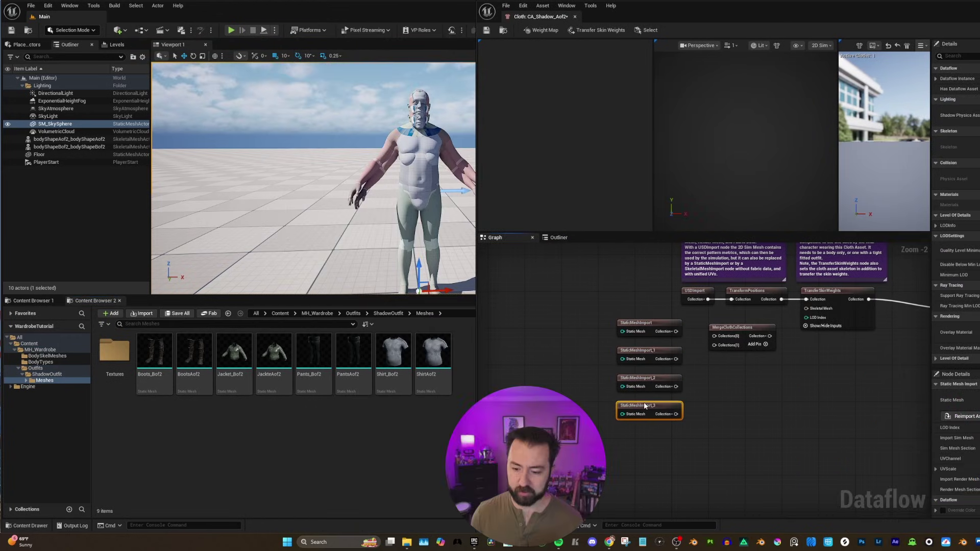
left_click_drag(644, 406, 644, 401)
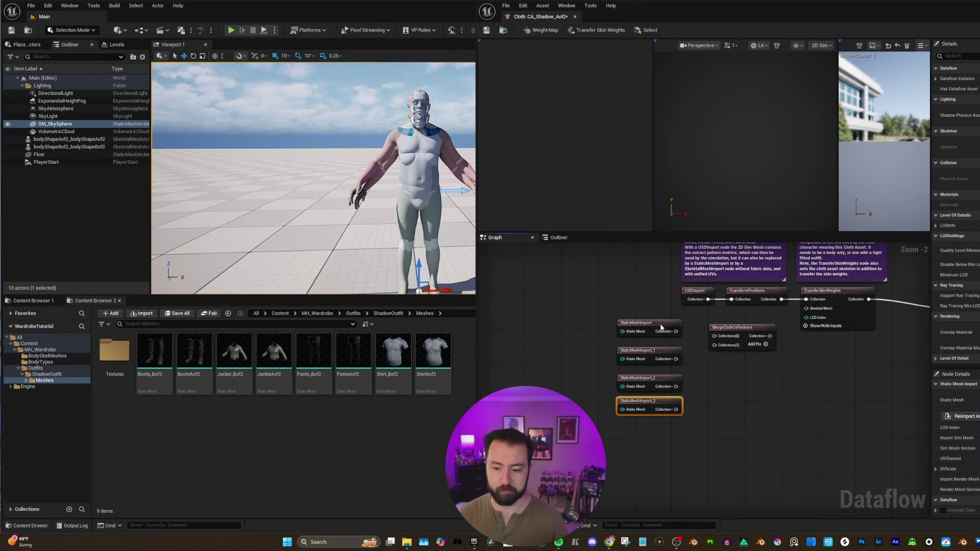
key("super+Right")
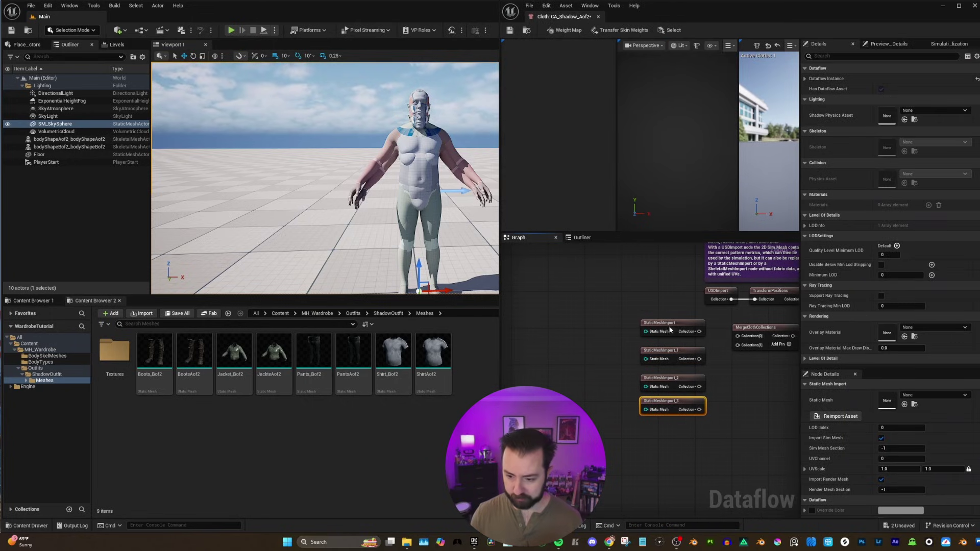
Step: Assign BootsAof2, JackteAof2, PantsAof2 and ShirtAof2 as the static meshes of the four StaticMeshImport nodes, in that order
left_click(670, 326)
left_click_drag(863, 8, 849, 8)
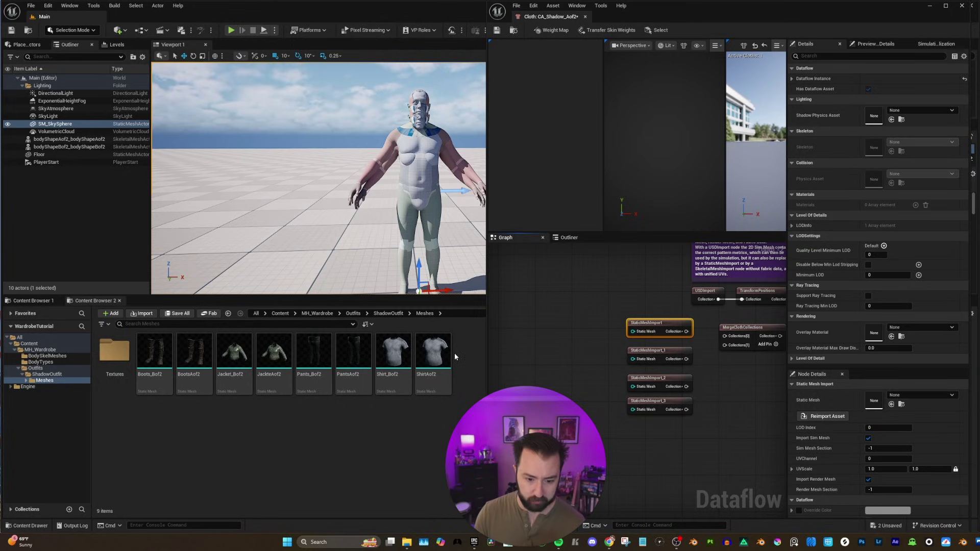
left_click_drag(194, 358, 850, 378)
left_click(650, 354)
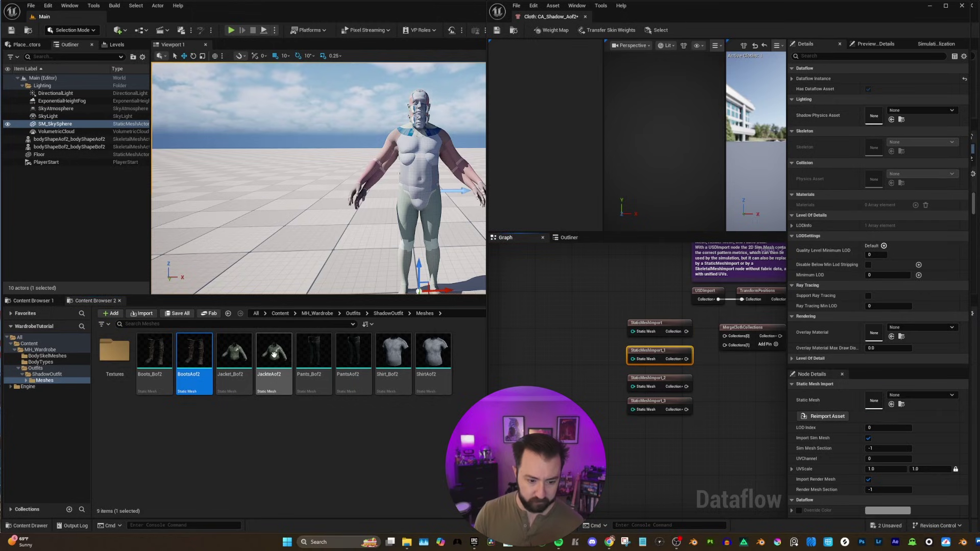
left_click_drag(275, 356, 875, 401)
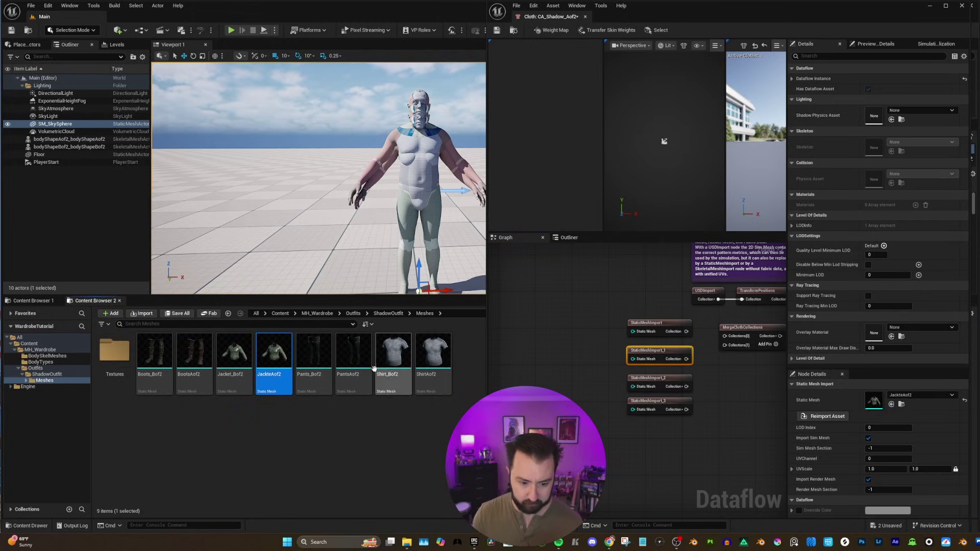
left_click(659, 381)
left_click(355, 358)
left_click_drag(354, 359, 875, 401)
left_click(659, 405)
left_click_drag(434, 357, 874, 402)
Step: Add two pins to MergeClothCollections and connect all four StaticMeshImport outputs to its collection inputs
right_click_drag(695, 311, 592, 291)
left_click_drag(486, 278, 376, 277)
left_click_drag(475, 315, 512, 329)
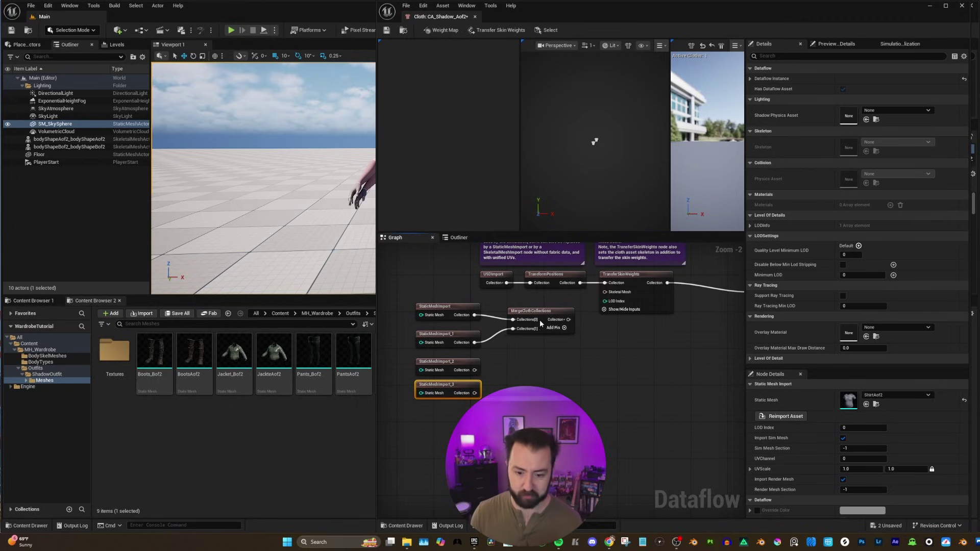
left_click(561, 328)
left_click_drag(474, 371, 513, 338)
left_click_drag(475, 393, 513, 347)
Step: Delete the USDImport node and feed the MergeClothCollections output into TransformPositions instead
right_click_drag(555, 343, 511, 384)
left_click_drag(523, 359, 468, 323)
left_click(449, 314)
key("Delete")
right_click_drag(457, 327, 478, 334)
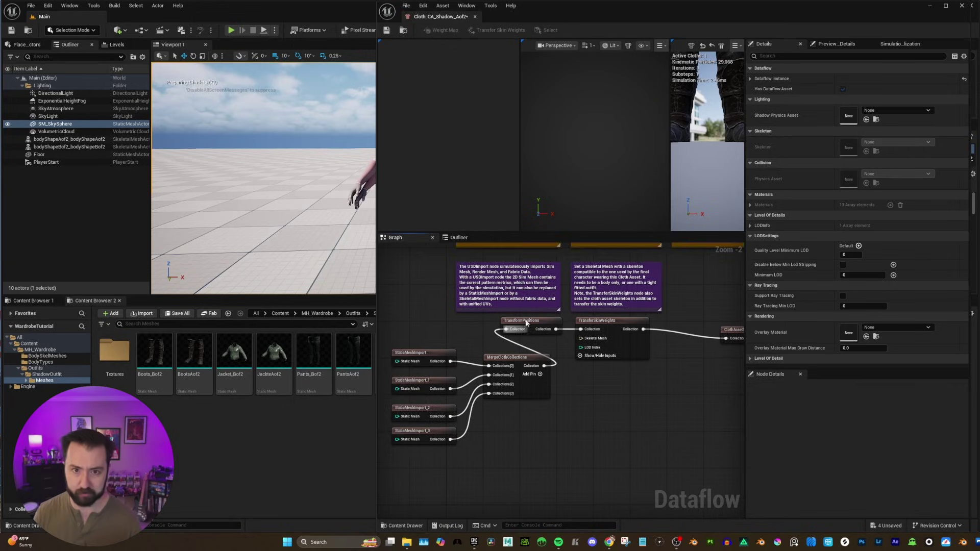
Step: Assign bodyShapeAof2_bodyShapeAof2 from the BodySkelMeshes folder as the TransferSkinWeights skeletal mesh and save the cloth asset
left_click(623, 321)
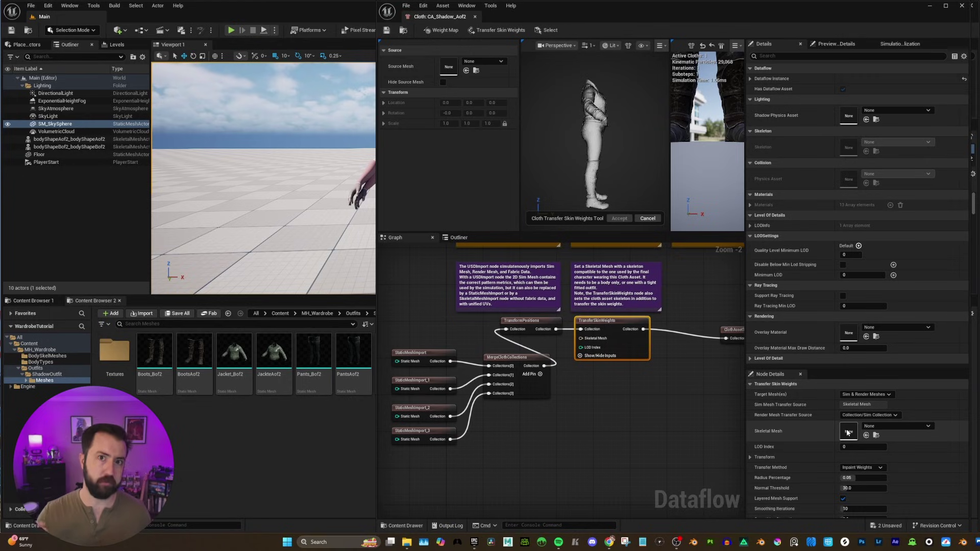
left_click(27, 301)
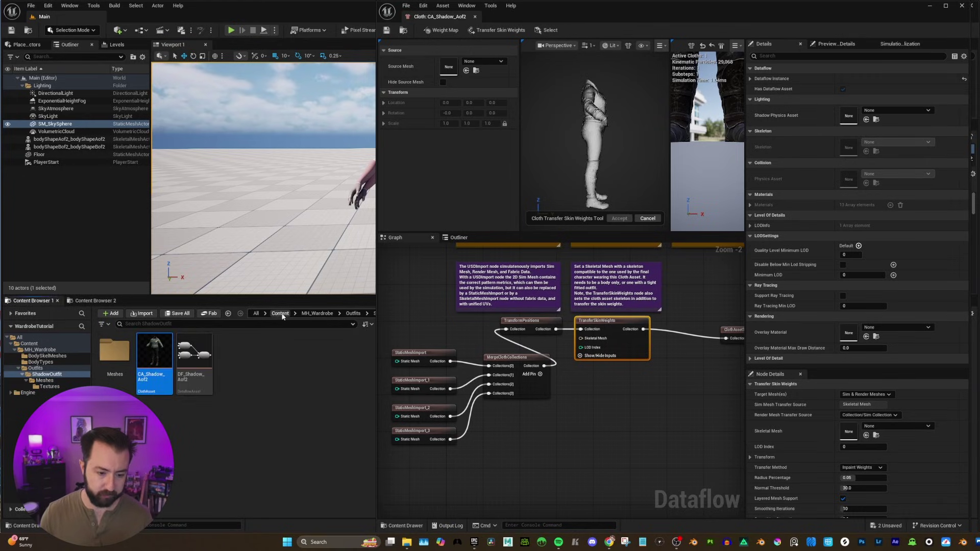
left_click(281, 314)
double_click(115, 352)
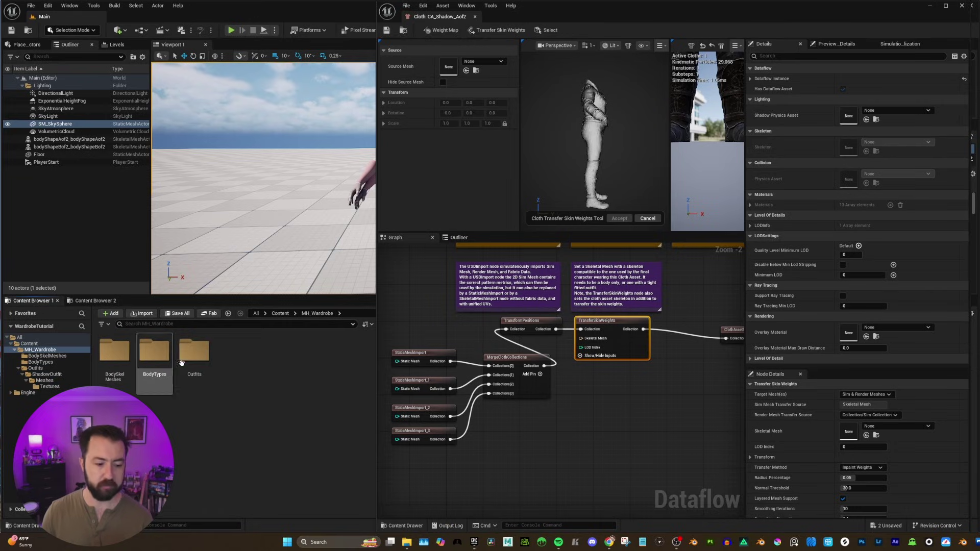
double_click(115, 359)
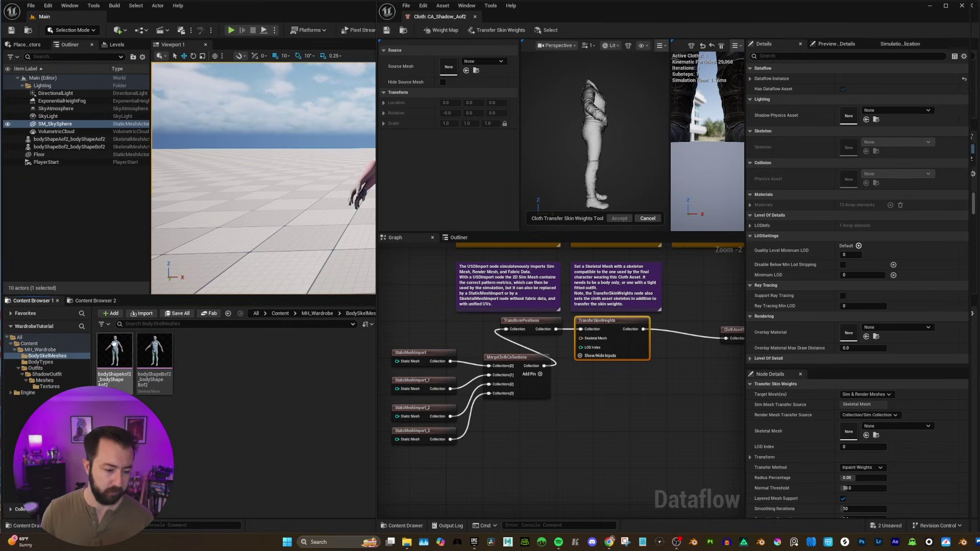
mouse_move(112, 361)
left_click_drag(112, 361, 861, 442)
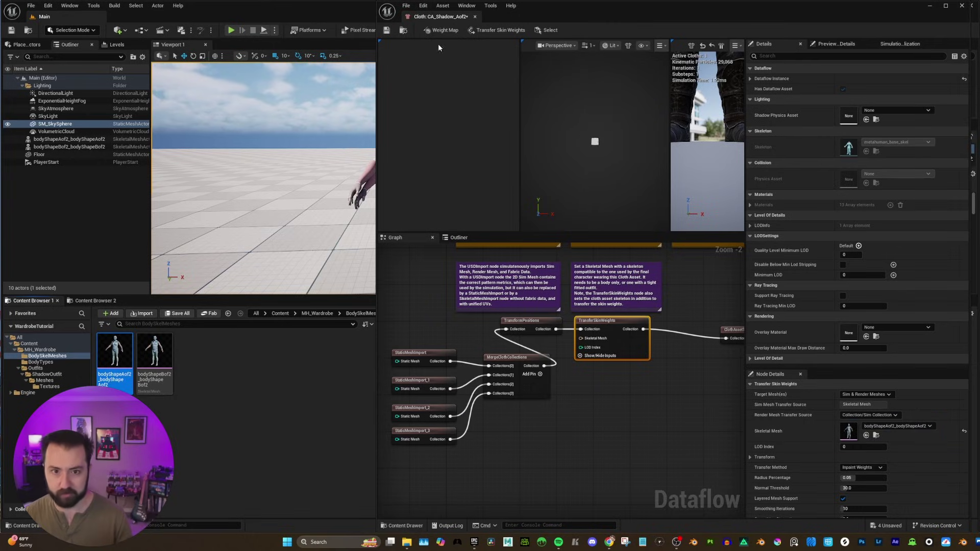
key("ctrl+s")
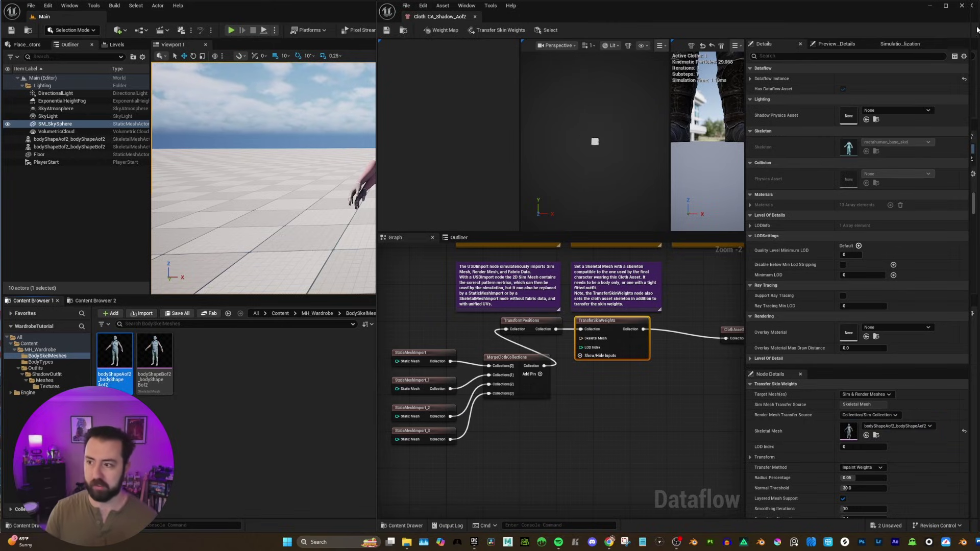
Step: Close the cloth editor and create a Cloth Asset named CA_Shadow_Bof2 with its own Dataflow asset in the ShadowOutfit folder
left_click(962, 6)
left_click(46, 374)
right_click(267, 357)
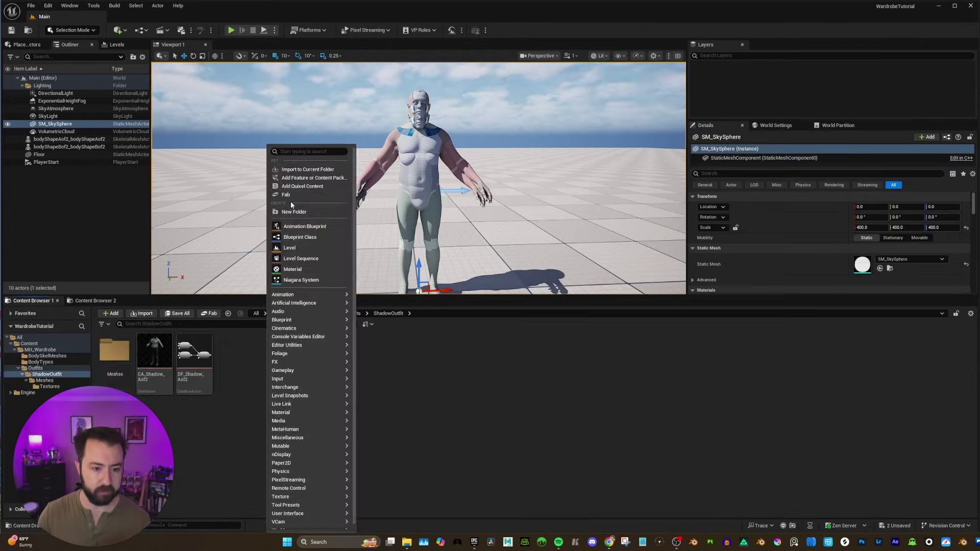
left_click(291, 163)
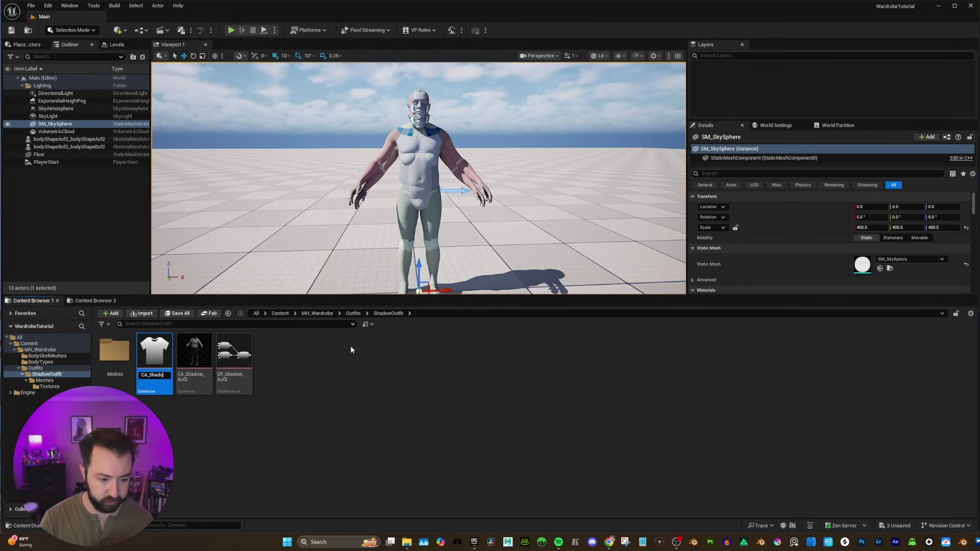
type("CA_Shadow_Bof2")
key("Return")
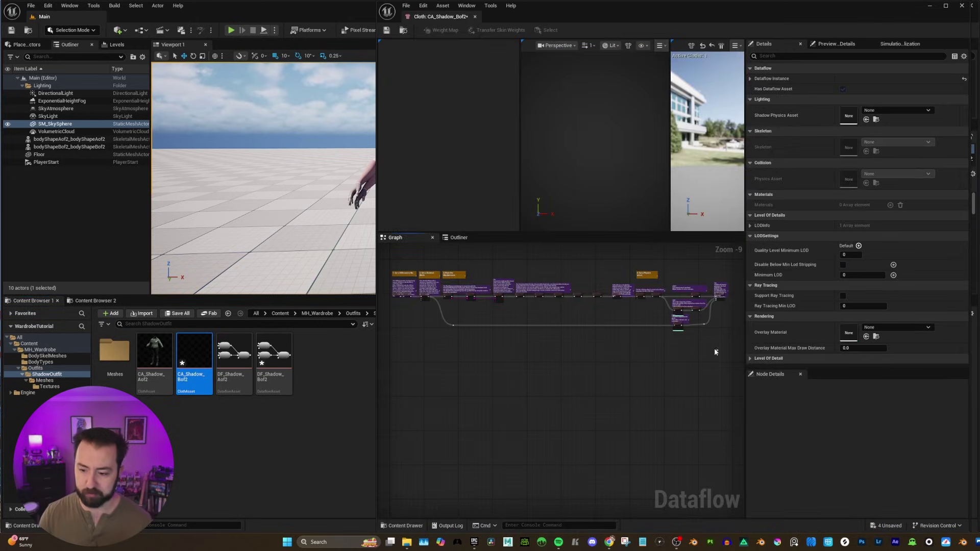
Step: Delete the template Dataflow nodes of CA_Shadow_Bof2, keeping only USDImport, TransformPositions and TransferSkinWeights
left_click_drag(701, 345, 445, 285)
key("Delete")
right_click_drag(477, 276, 642, 290)
scroll(642, 289, "up", 8)
scroll(667, 304, "down", 2)
Step: Add a ClothAssetTerminal node to the CA_Shadow_Bof2 graph and connect the TransferSkinWeights output to it
right_click(698, 309)
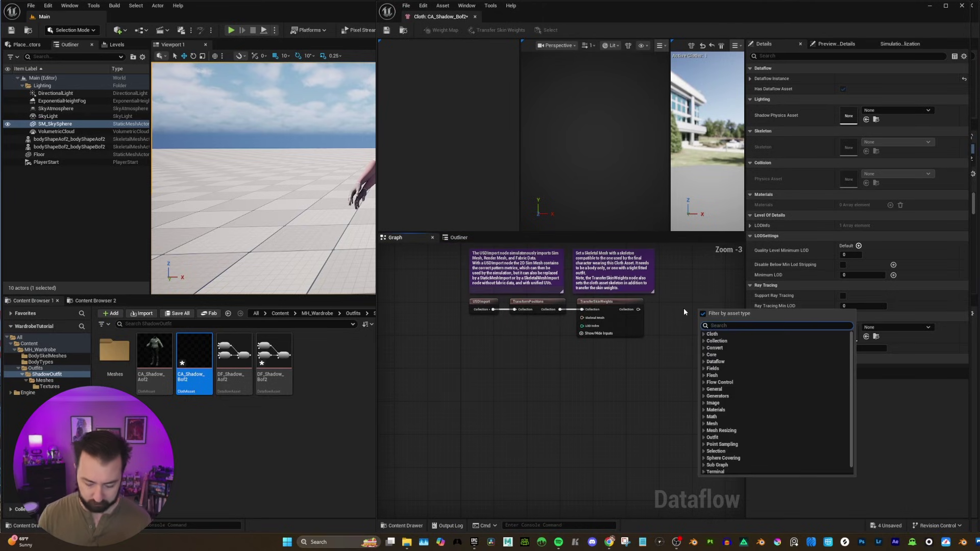
type("cloth")
left_click(719, 341)
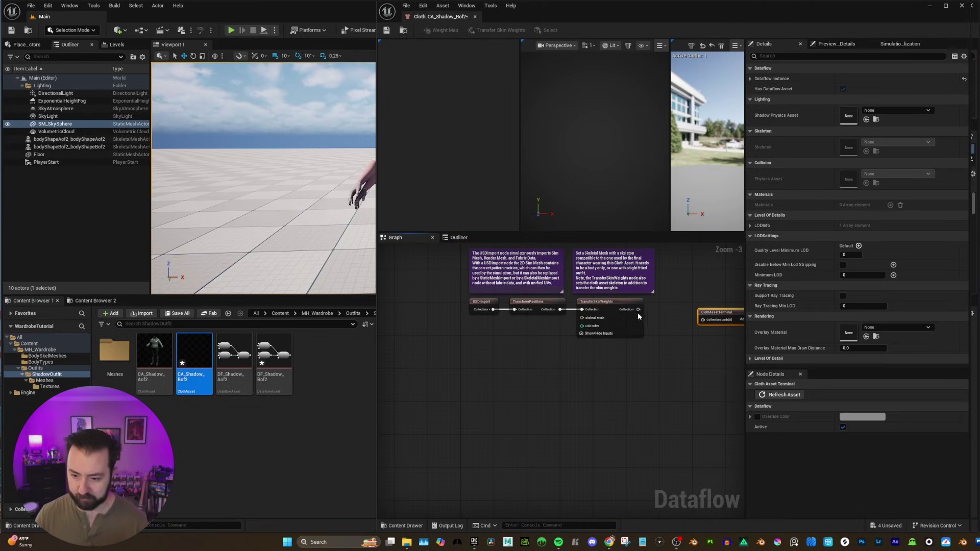
left_click_drag(638, 309, 690, 305)
double_click(690, 305)
Step: Add a StaticMeshImport node and place it below the USDImport node
right_click(480, 347)
type("stat")
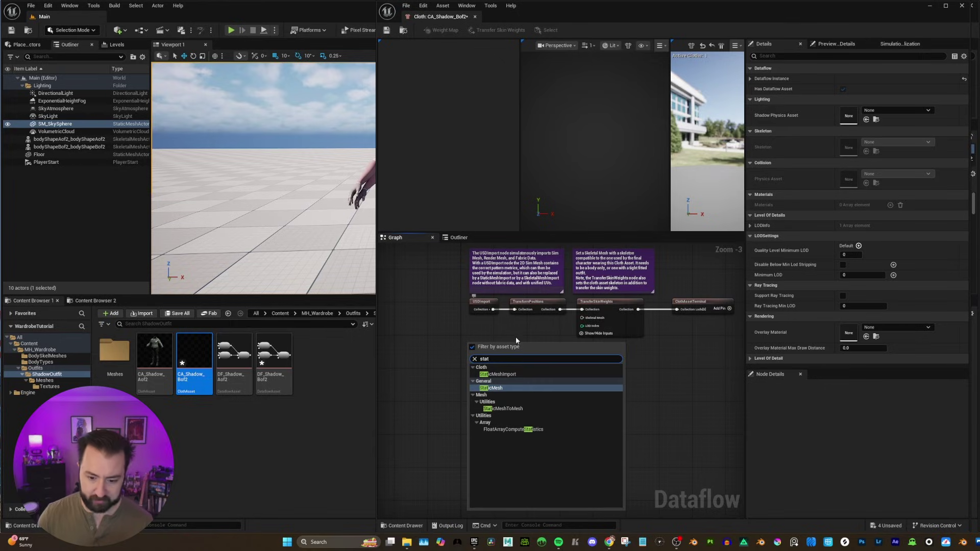
left_click(497, 374)
left_click_drag(499, 341, 460, 323)
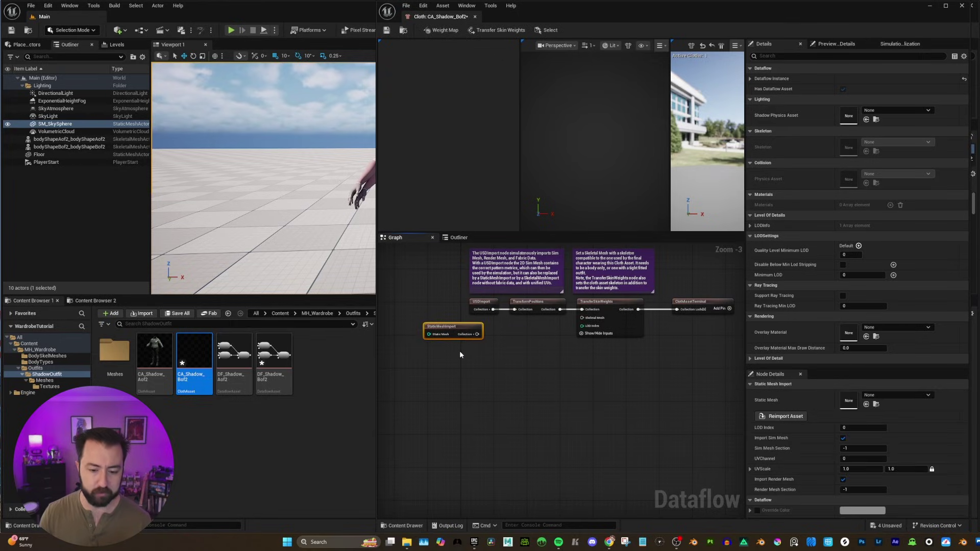
right_click(443, 367)
type("skel")
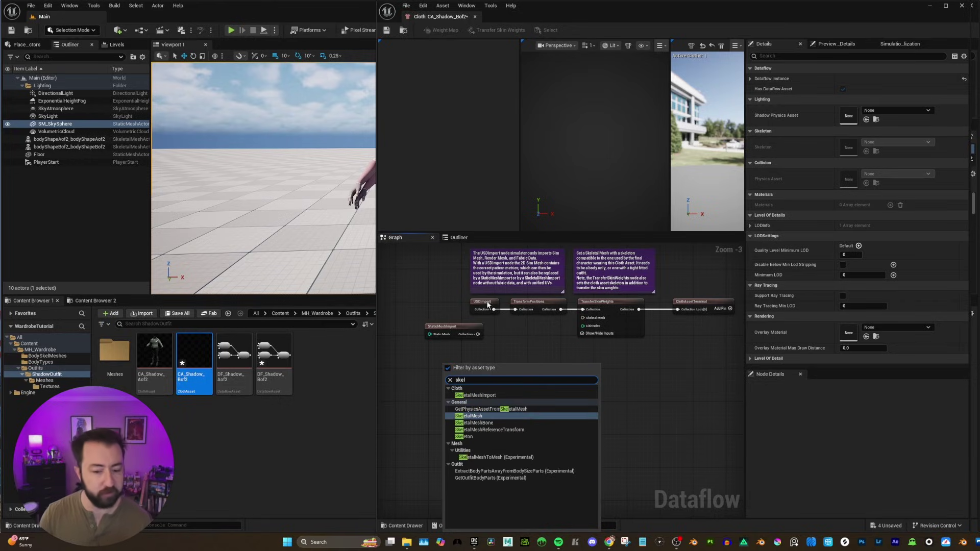
left_click(515, 345)
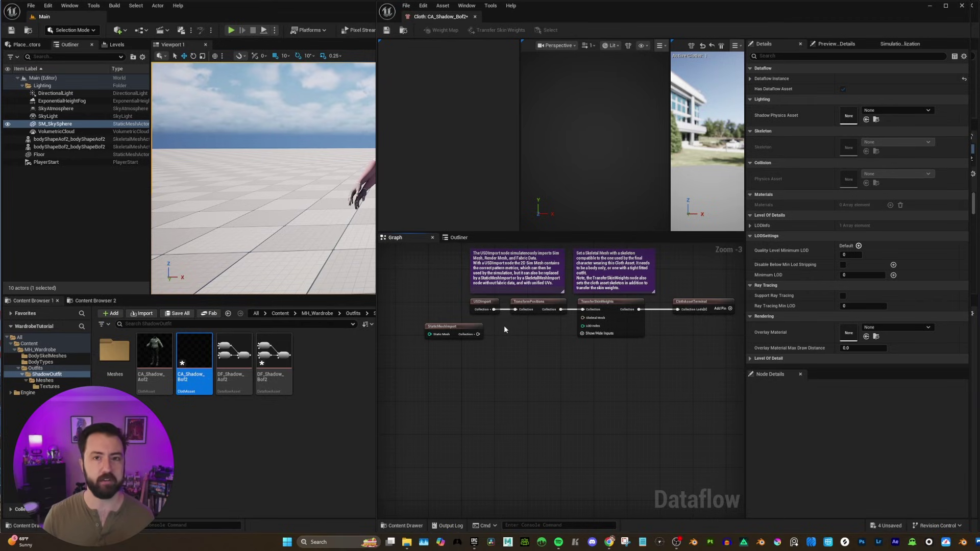
Step: Duplicate the StaticMeshImport node three times and stack the four nodes in a column
right_click_drag(516, 345, 525, 338)
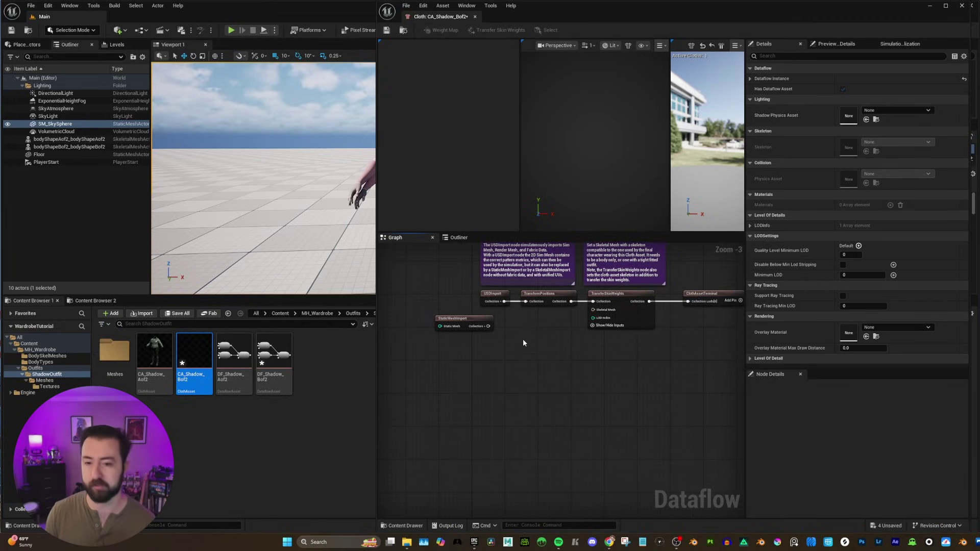
scroll(522, 339, "up", 1)
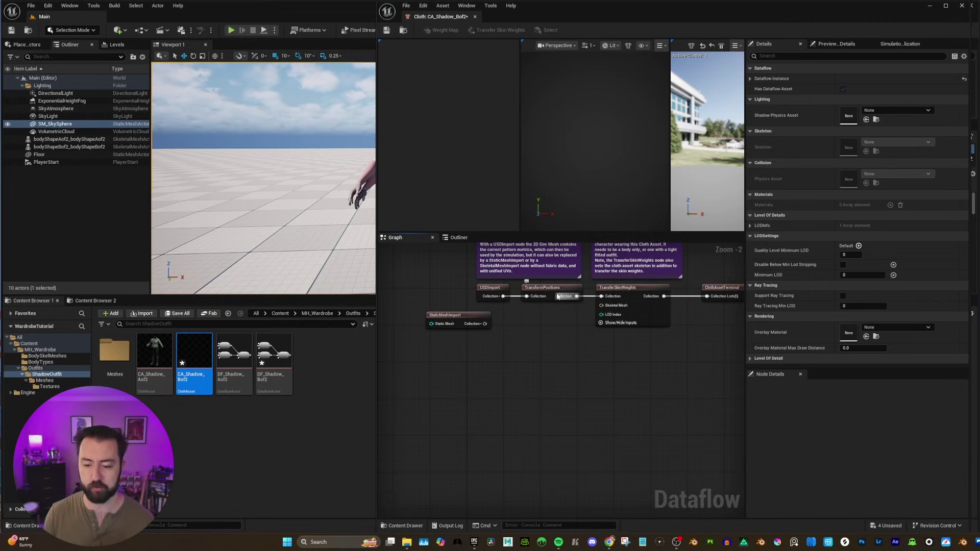
right_click_drag(482, 347, 522, 341)
left_click(488, 310)
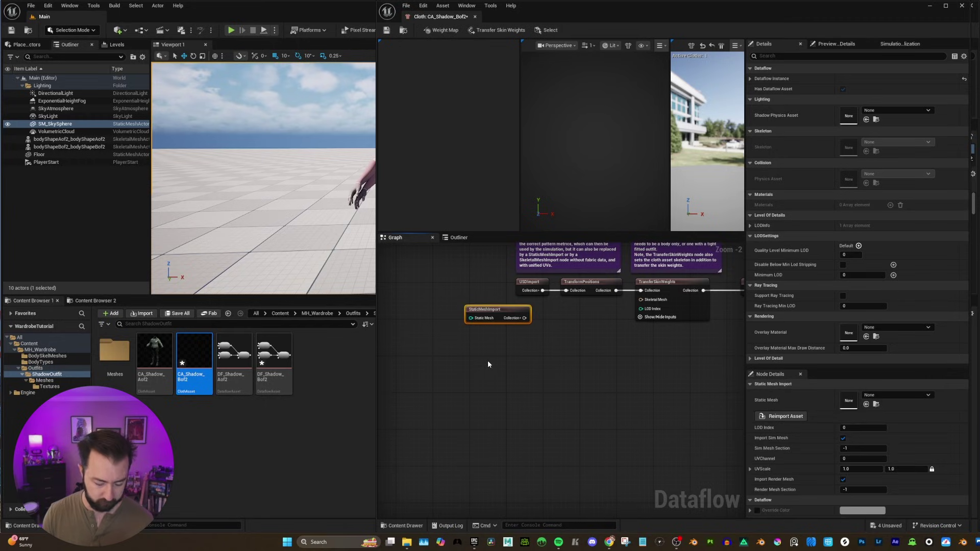
key("ctrl+d")
left_click_drag(500, 369, 485, 337)
left_click(486, 393)
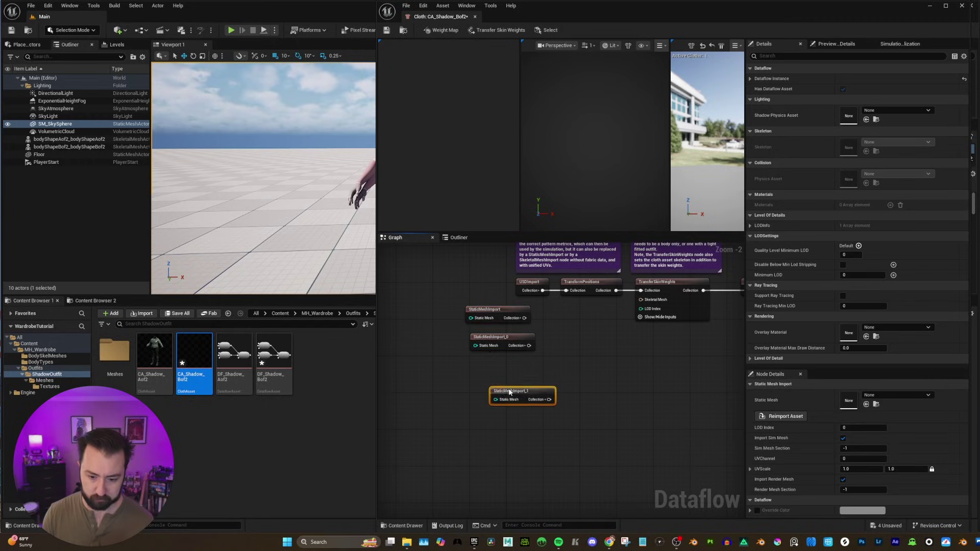
key("ctrl+v")
key("ctrl+v")
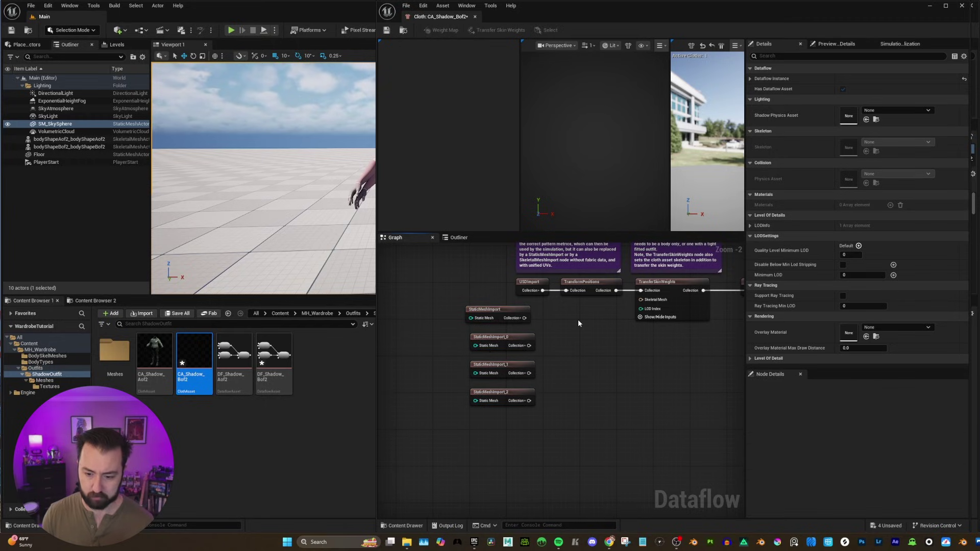
Step: Add a MergeClothCollections node and place it beside the column of StaticMeshImport nodes
right_click(578, 320)
type("merge")
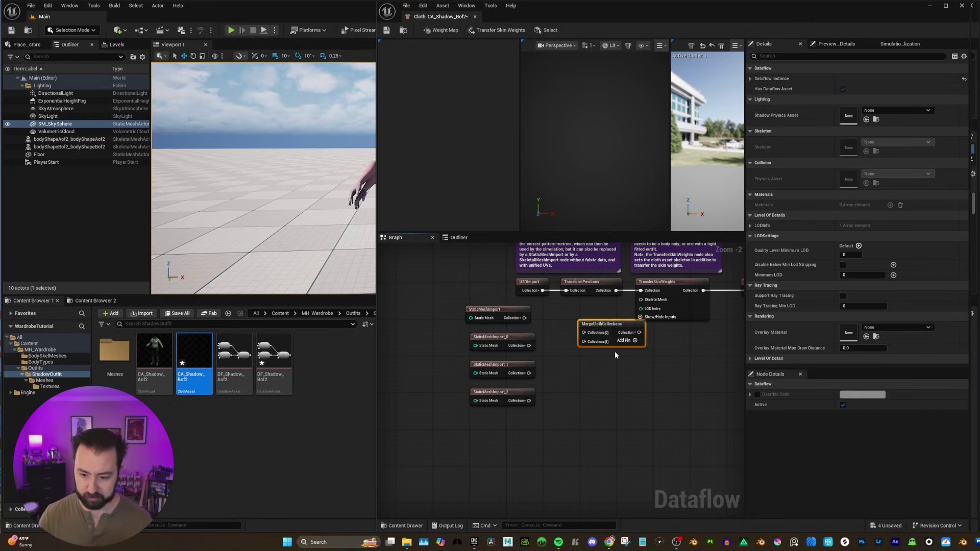
left_click(615, 352)
left_click_drag(612, 329, 590, 331)
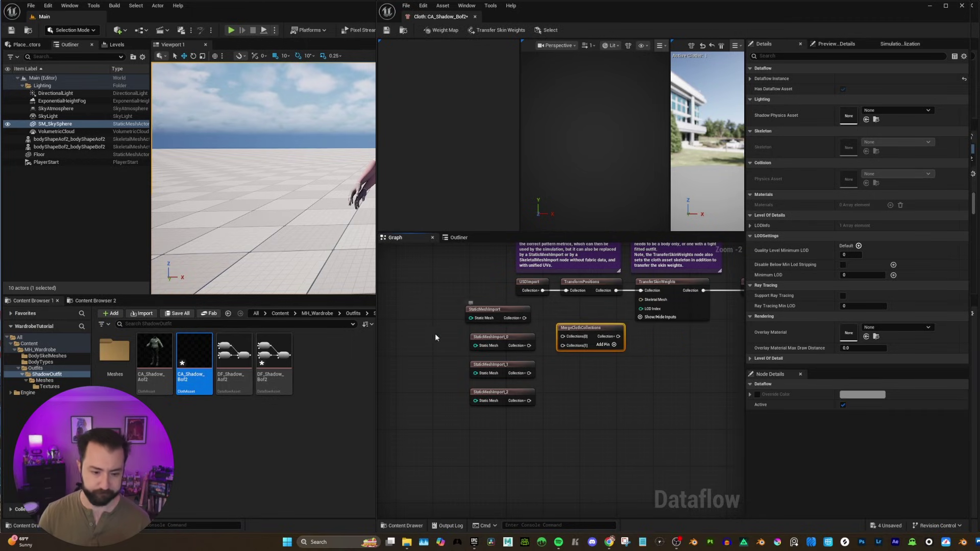
Step: Assign Boots_Bof2, Jacket_Bof2, Pants_Bof2 and Shirt_Bof2 in order as the static meshes of the four StaticMeshImport nodes
left_click(499, 314)
left_click(95, 301)
left_click_drag(154, 358, 896, 395)
left_click_drag(235, 357, 855, 398)
left_click(496, 341)
left_click(501, 365)
left_click_drag(319, 357, 888, 400)
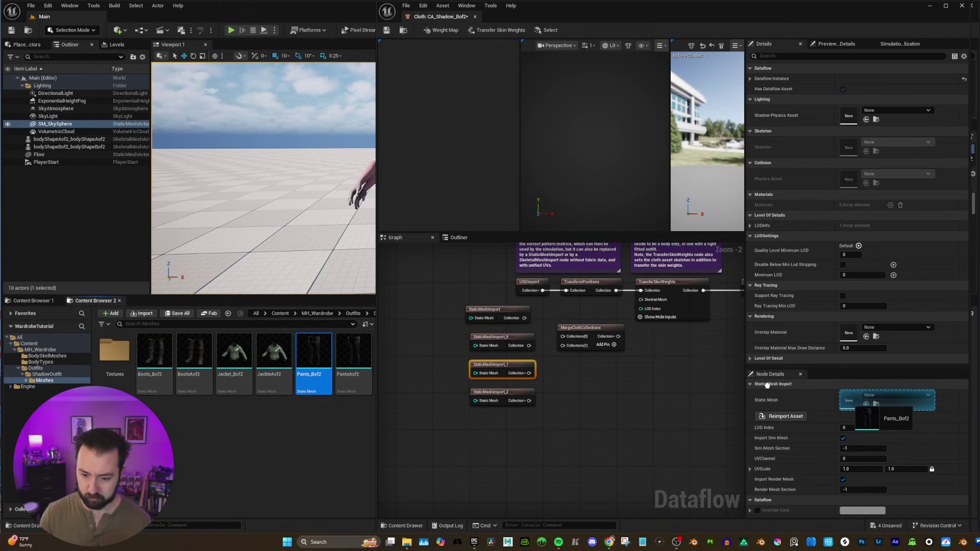
left_click(502, 393)
left_click_drag(377, 353, 898, 398)
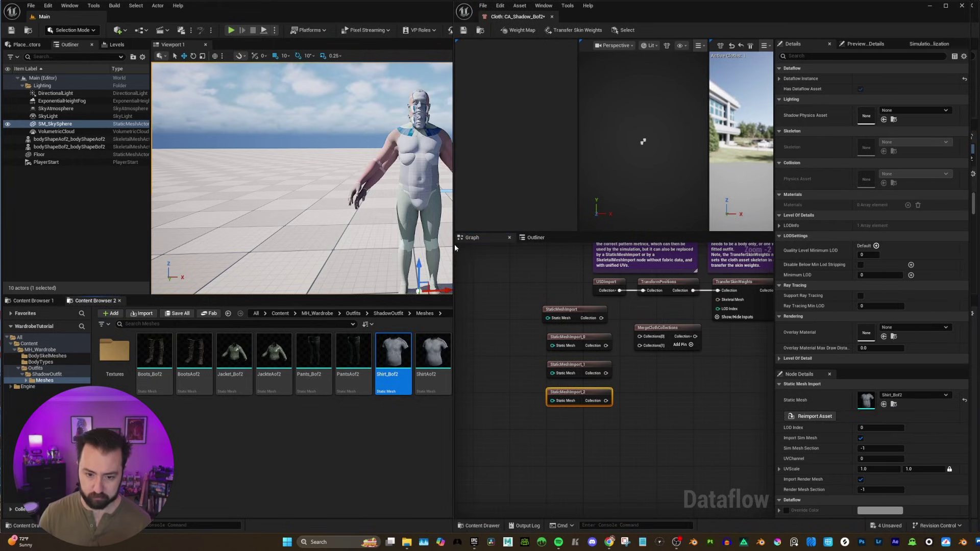
Step: Connect the four StaticMeshImport outputs through MergeClothCollections into TransformPositions, and delete the USDImport node
left_click_drag(454, 246, 337, 245)
left_click_drag(484, 318, 522, 346)
left_click_drag(488, 373, 521, 355)
left_click_drag(489, 400, 522, 364)
left_click_drag(577, 336, 526, 291)
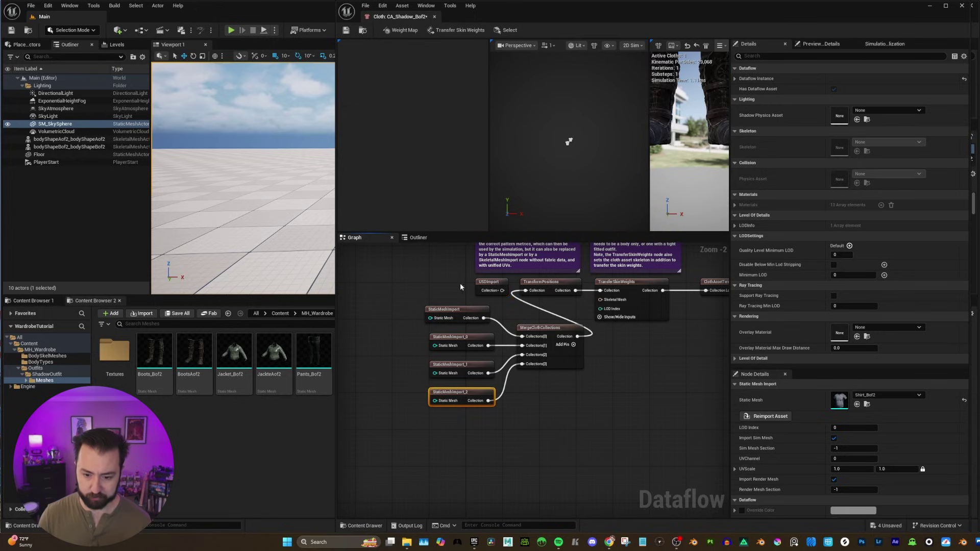
left_click(483, 282)
key("Delete")
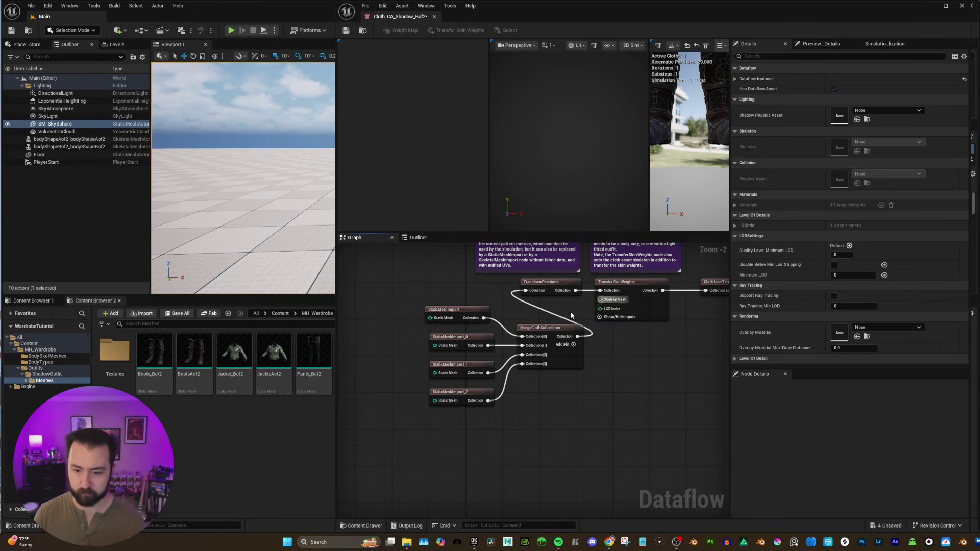
Step: Set the skeletal mesh of the TransferSkinWeights node to the bodyShapeBof2 body from the BodySkelMeshes folder
left_click(622, 288)
left_click(32, 301)
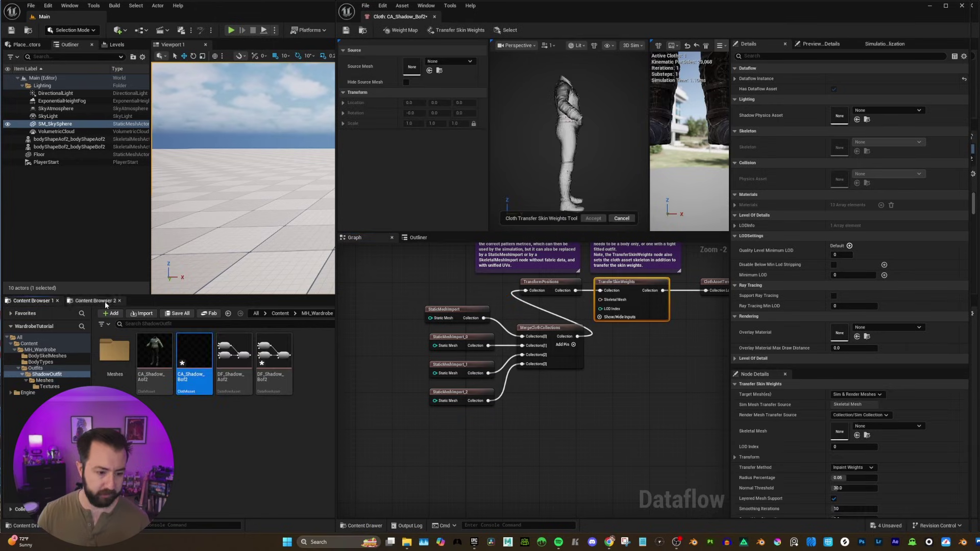
left_click(317, 314)
left_click(113, 356)
double_click(113, 356)
left_click_drag(155, 358, 843, 433)
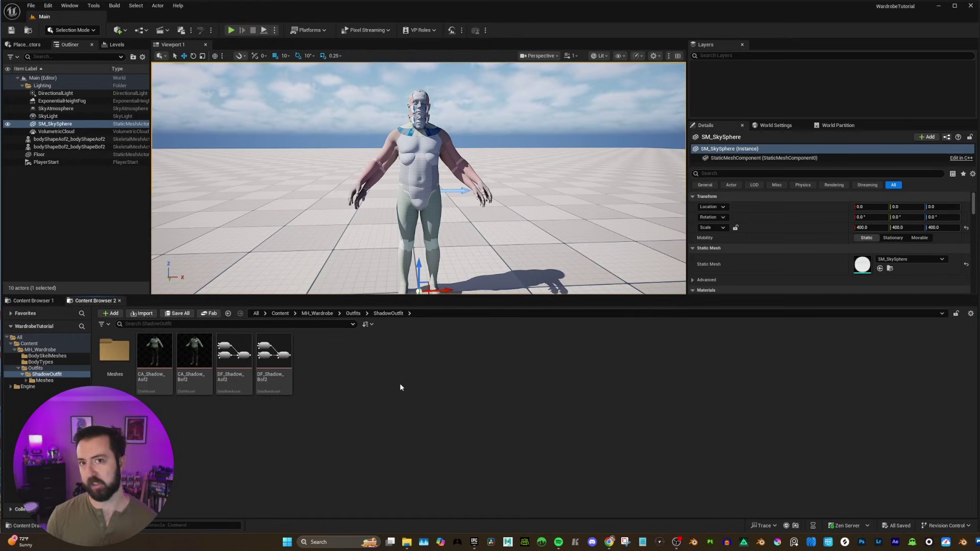
Step: Create an Outfit Asset named OA_Shadow in the ShadowOutfit folder, using the Resizable Outfit template
right_click(343, 361)
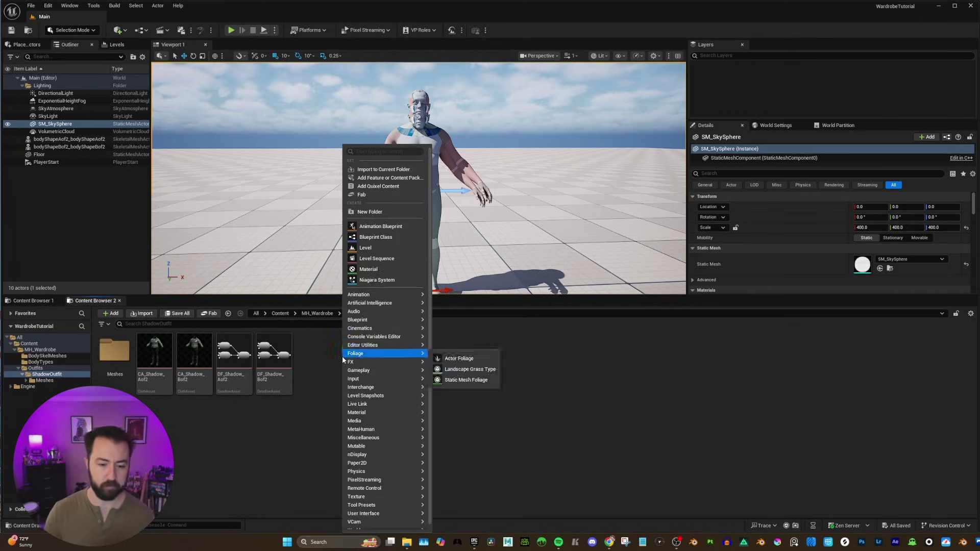
type("Outf")
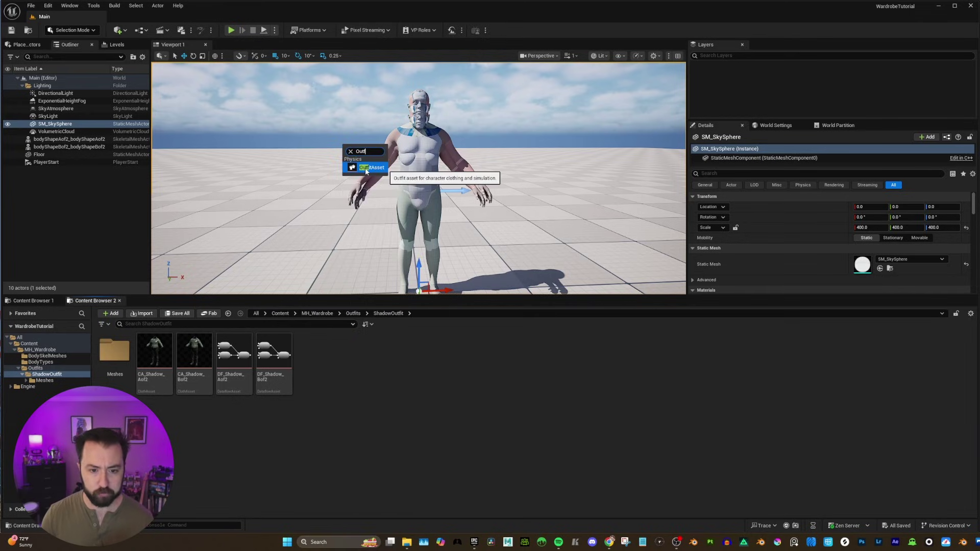
left_click(363, 167)
type("OA_Shadow")
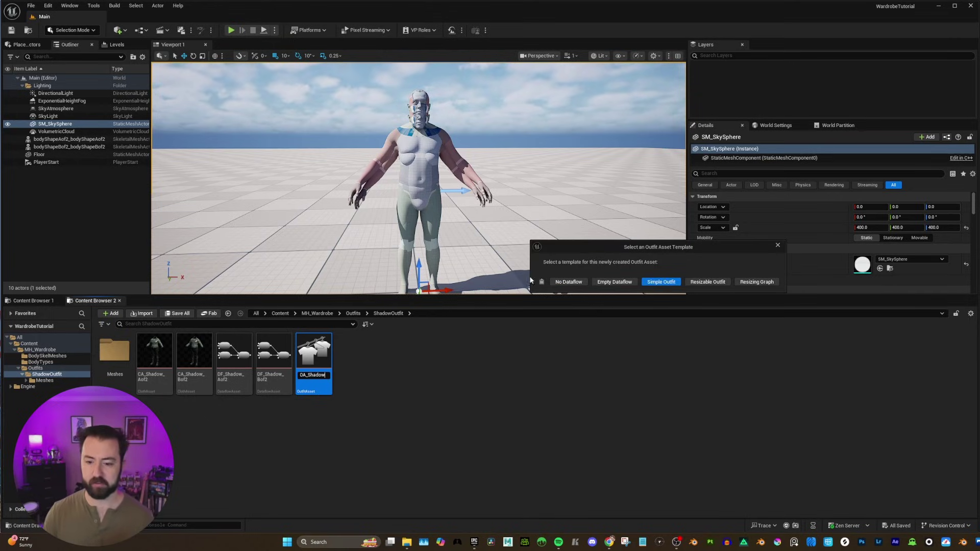
left_click(714, 285)
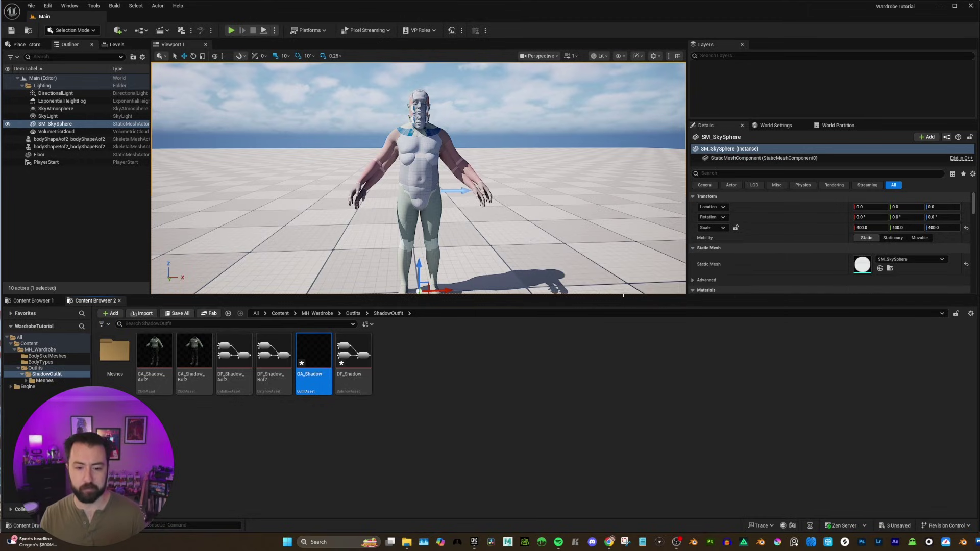
Step: Open OA_Shadow for editing and switch its Dataflow to manual graph evaluation
double_click(330, 357)
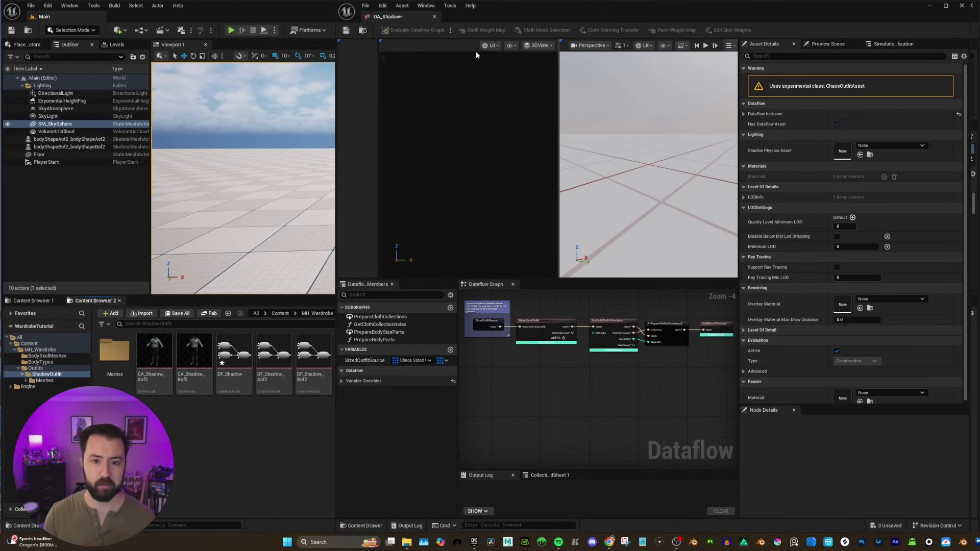
left_click(452, 32)
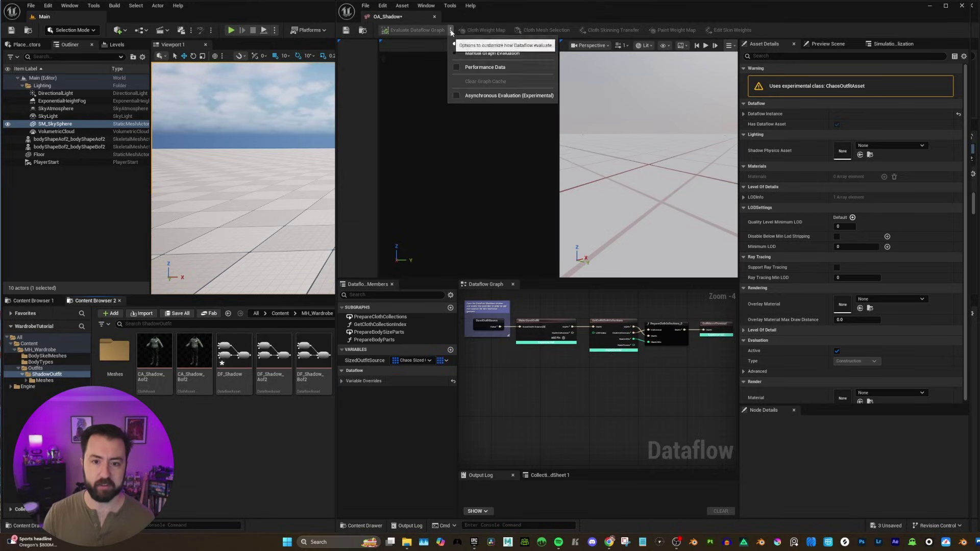
left_click(496, 53)
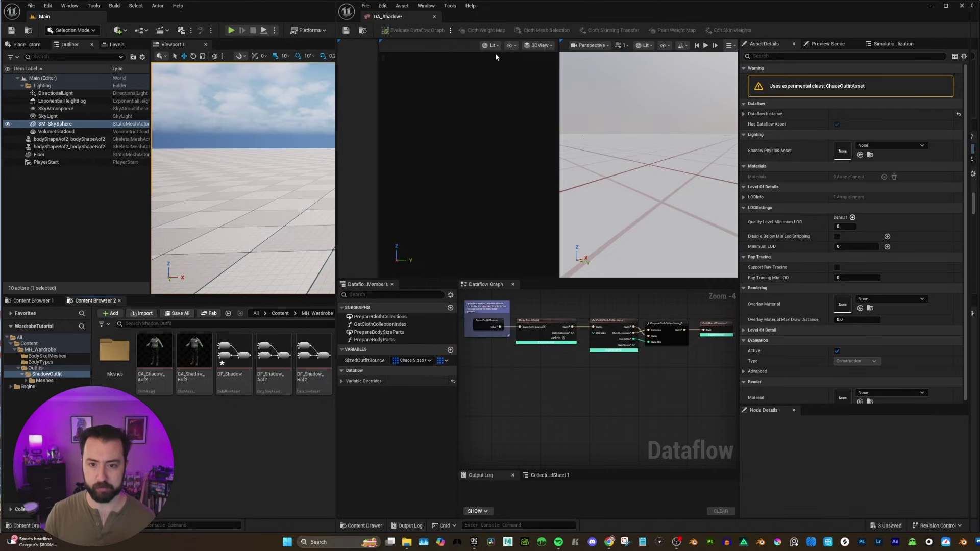
left_click(450, 30)
left_click(461, 44)
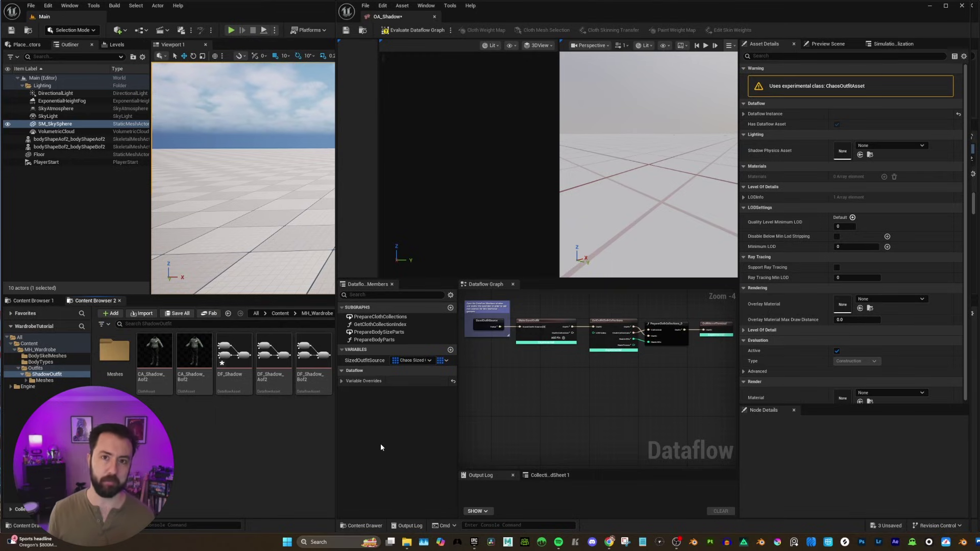
Step: Enable the Sized Outfit Source variable override, add one array element and expand its members
left_click(342, 382)
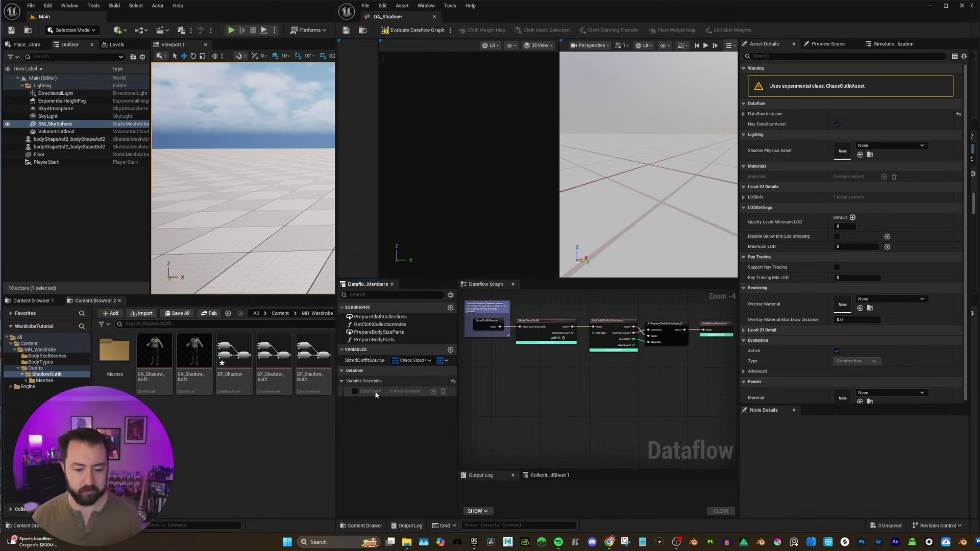
left_click(355, 391)
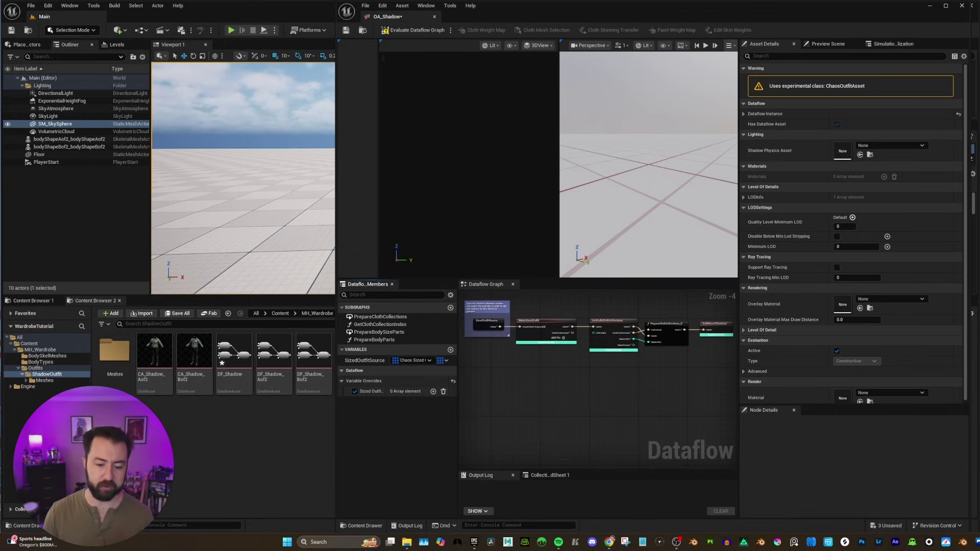
left_click(433, 392)
left_click(353, 403)
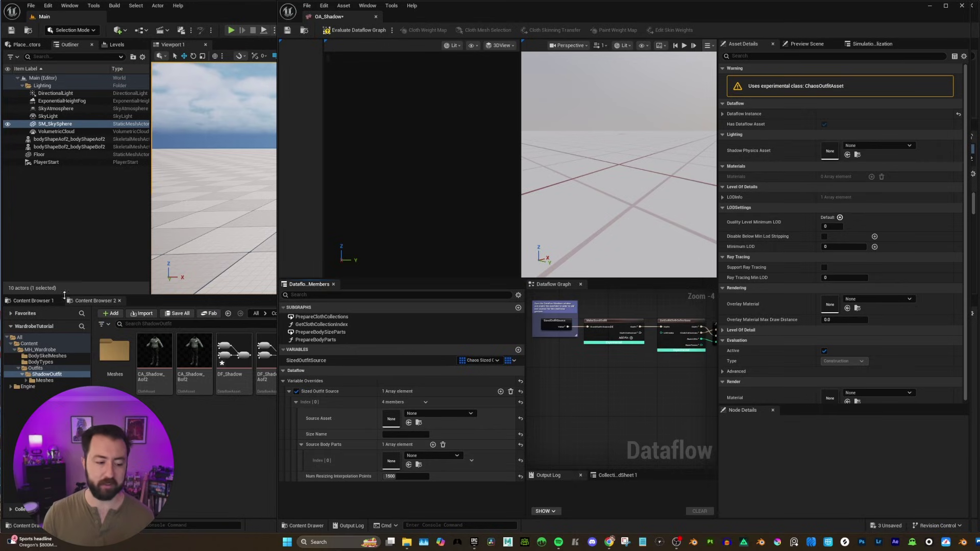
Step: Set the first sized outfit element's source asset to CA_Shadow_Aof2 and its size name to A
left_click(31, 301)
left_click(92, 301)
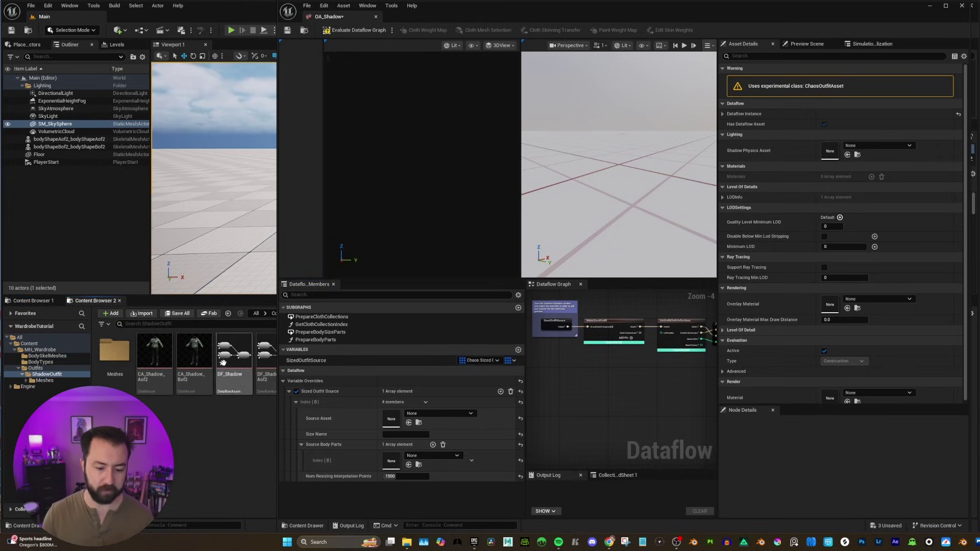
left_click_drag(154, 358, 384, 414)
left_click(416, 434)
type("A")
key("Return")
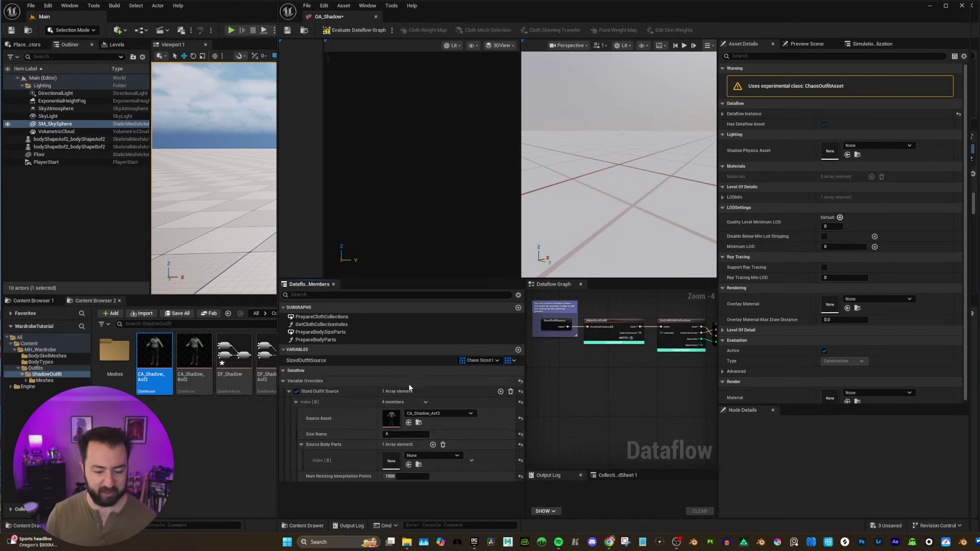
Step: Assign the bodyShapeAof2 skeletal mesh as the first element's source body part, and collapse that element
left_click(33, 301)
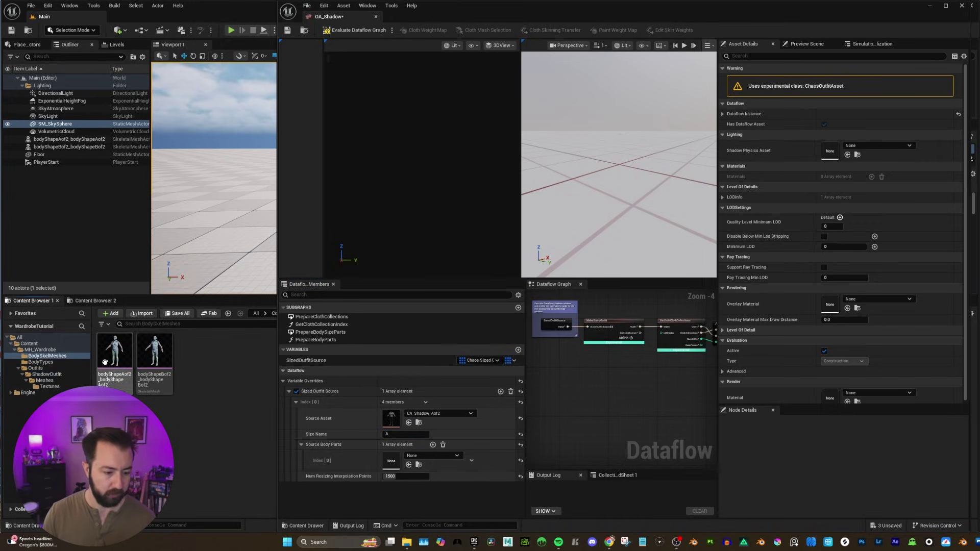
mouse_move(113, 361)
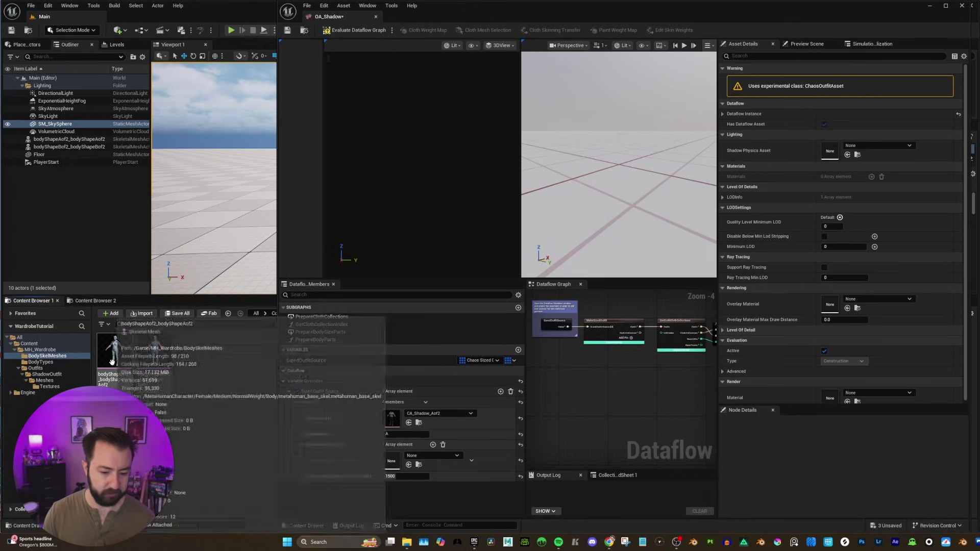
left_click_drag(113, 357, 415, 462)
left_click(288, 391)
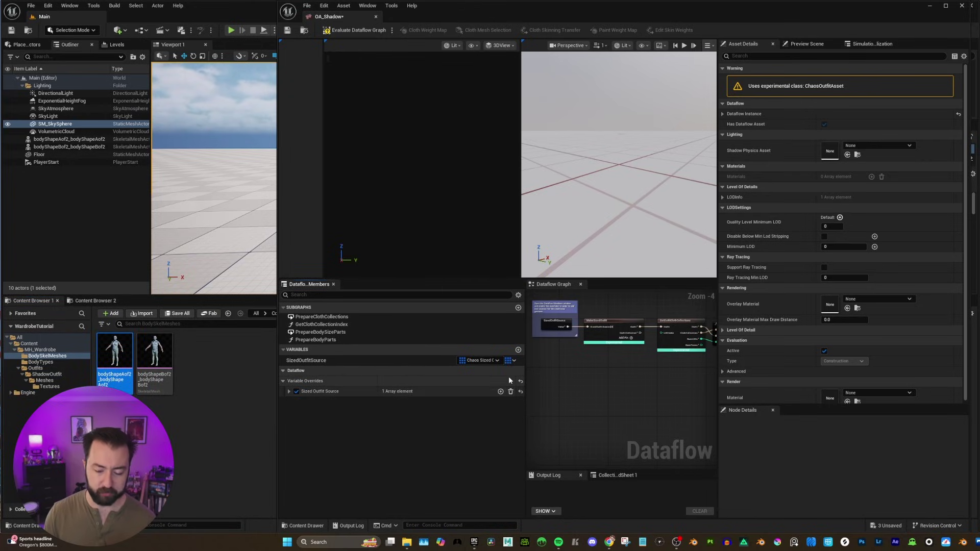
left_click(289, 392)
left_click(296, 402)
Step: Add a second sized outfit element with source asset CA_Shadow_Bof2 and size name B
left_click(500, 392)
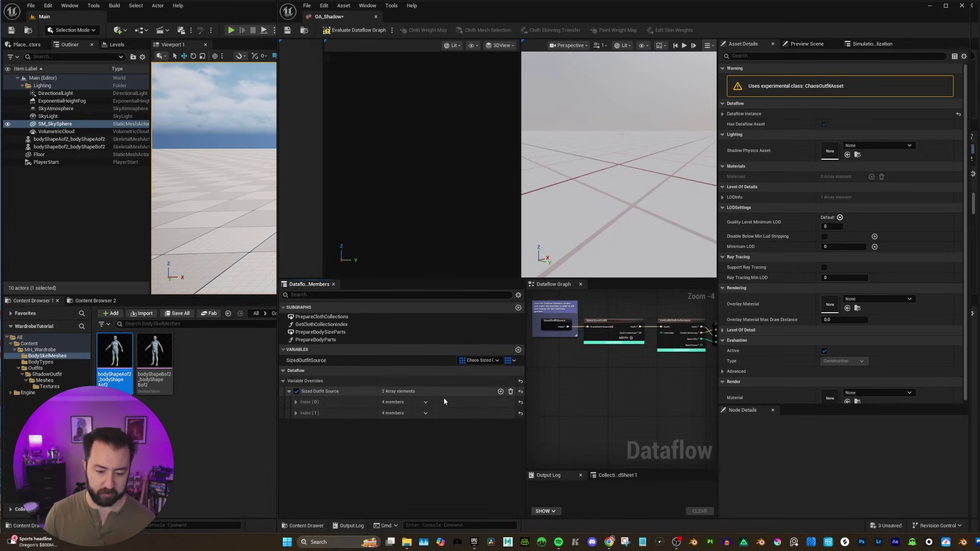
left_click(295, 413)
left_click(47, 375)
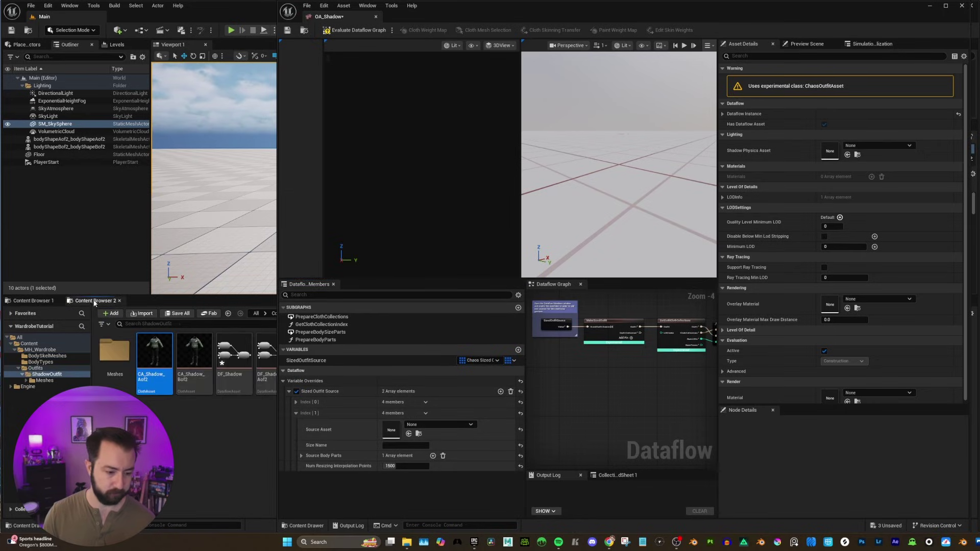
left_click_drag(196, 359, 401, 429)
left_click(395, 446)
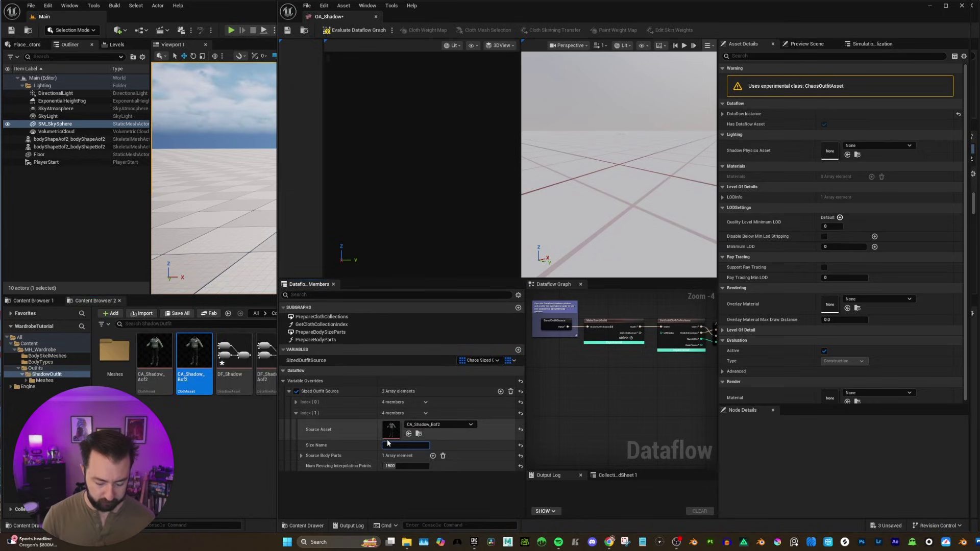
Step: Assign the bodyShapeBof2 skeletal mesh as the second element's source body part
left_click(301, 456)
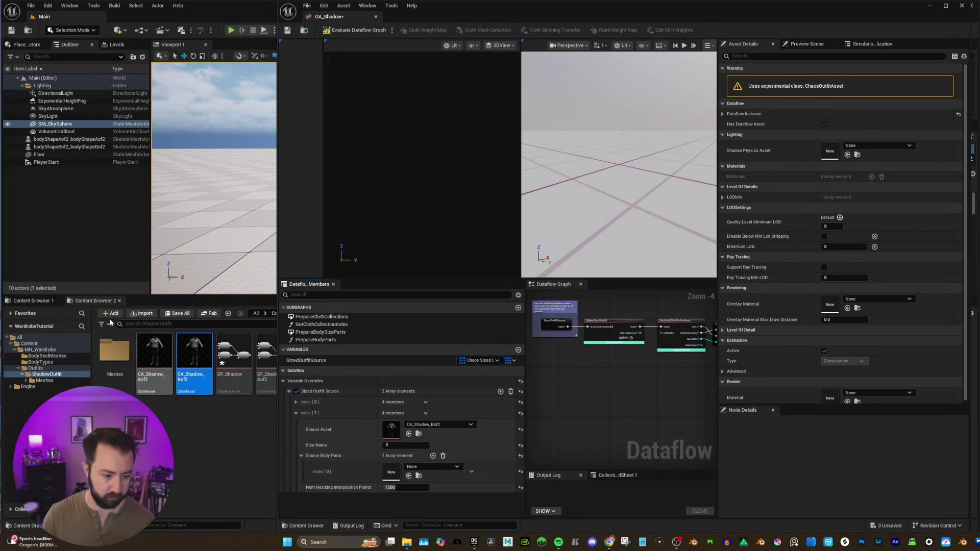
left_click(37, 304)
left_click_drag(154, 358, 391, 471)
Step: Evaluate the OA_Shadow Dataflow graph, frame the outfit in the preview and save the asset
left_click(288, 30)
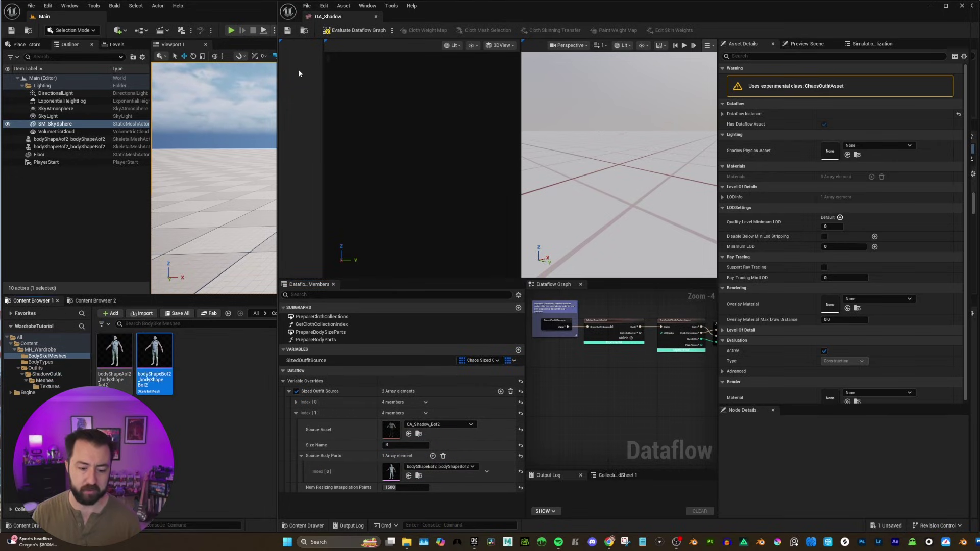
left_click(357, 31)
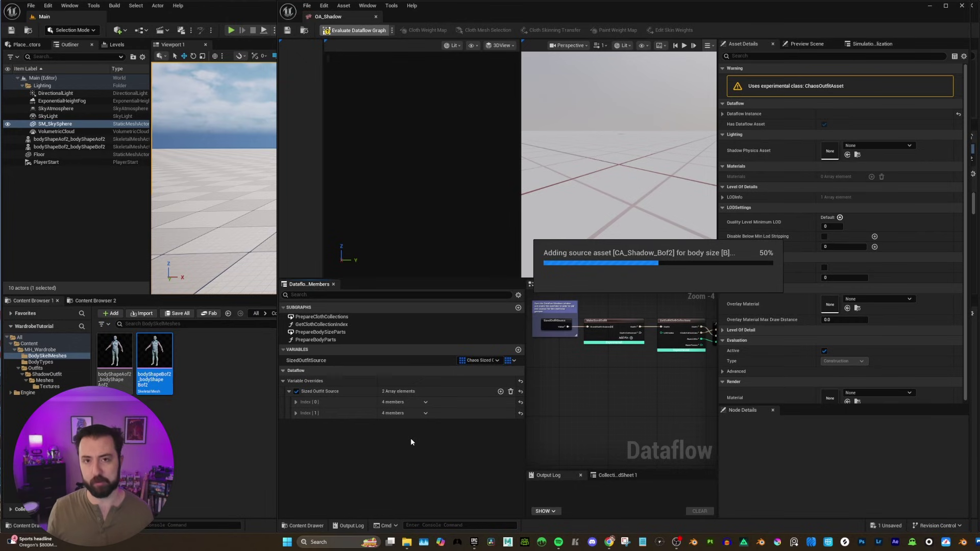
left_click_drag(277, 73, 141, 72)
key("f")
left_click(150, 30)
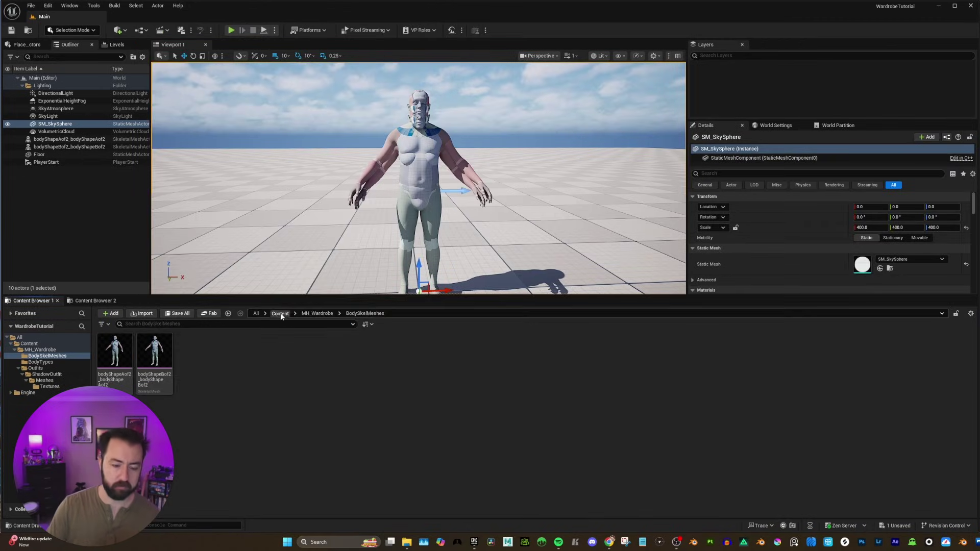
Step: Create a folder named Metahumans in the project's Content folder
left_click(279, 313)
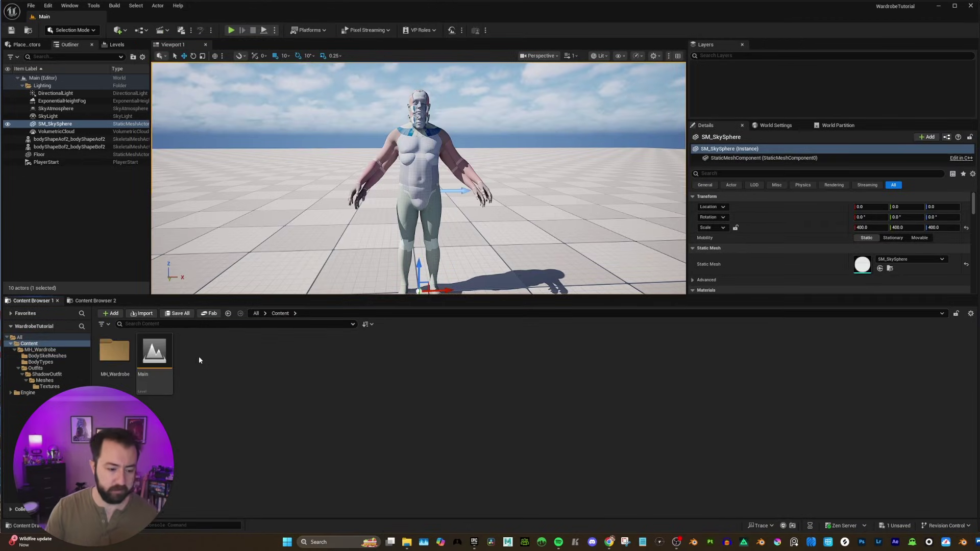
right_click(200, 354)
left_click(245, 211)
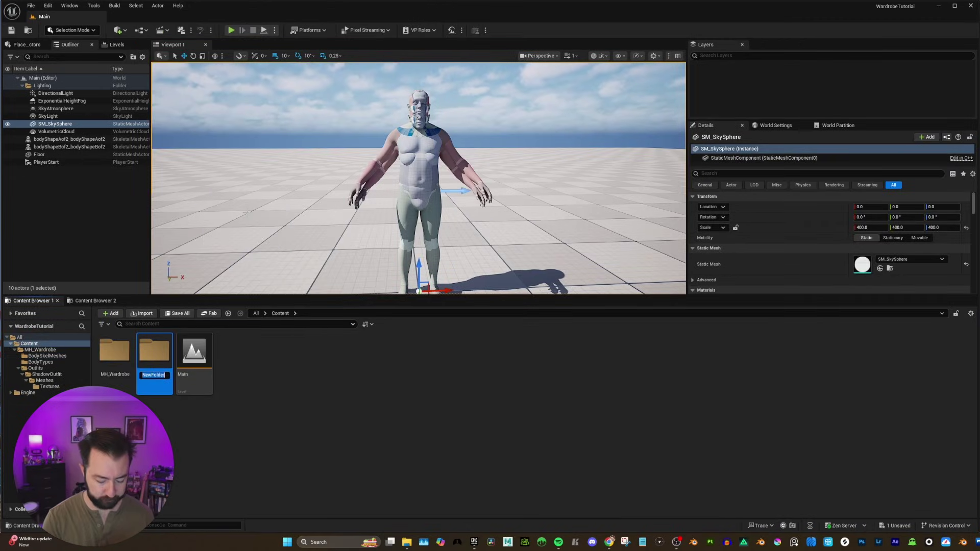
type("Metahuma")
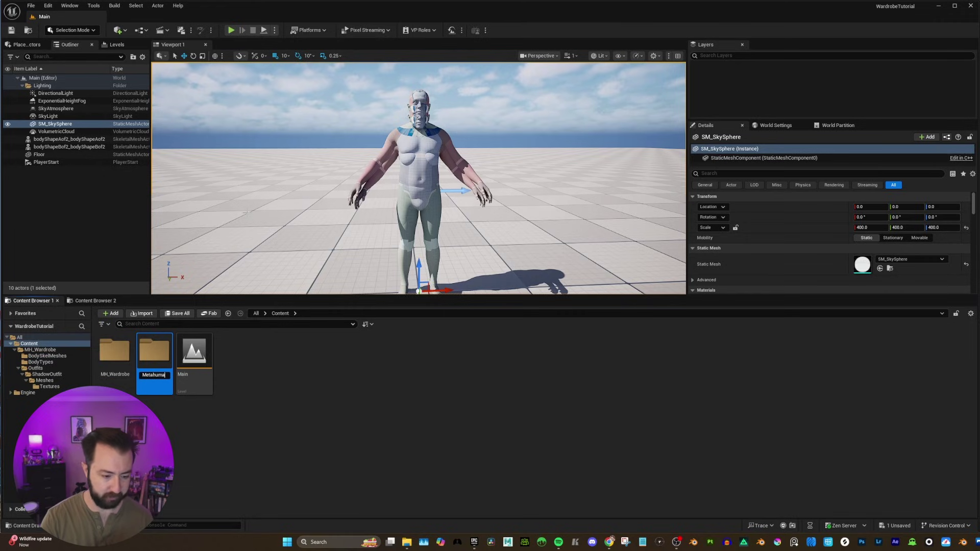
type("ns")
key("Return")
Step: Create a MetaHuman Character asset named Test_MH inside the Metahumans folder
double_click(154, 352)
right_click(122, 357)
mouse_move(189, 429)
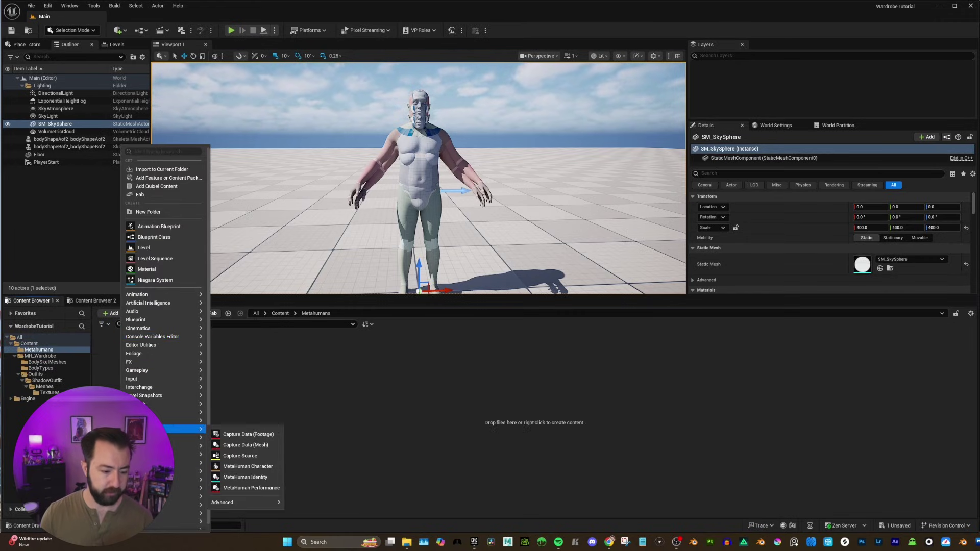
left_click(247, 466)
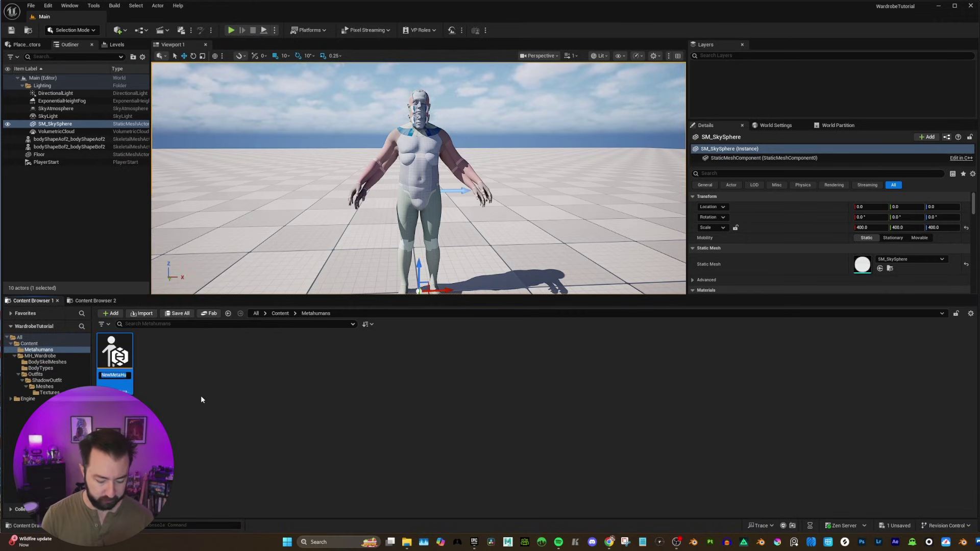
type("Test_MH")
key("Return")
Step: Show the Hair & Clothing options of Test_MH and collapse the hair, eyebrow, eyelash, mustache, beard and peachfuzz groom categories
left_click(410, 137)
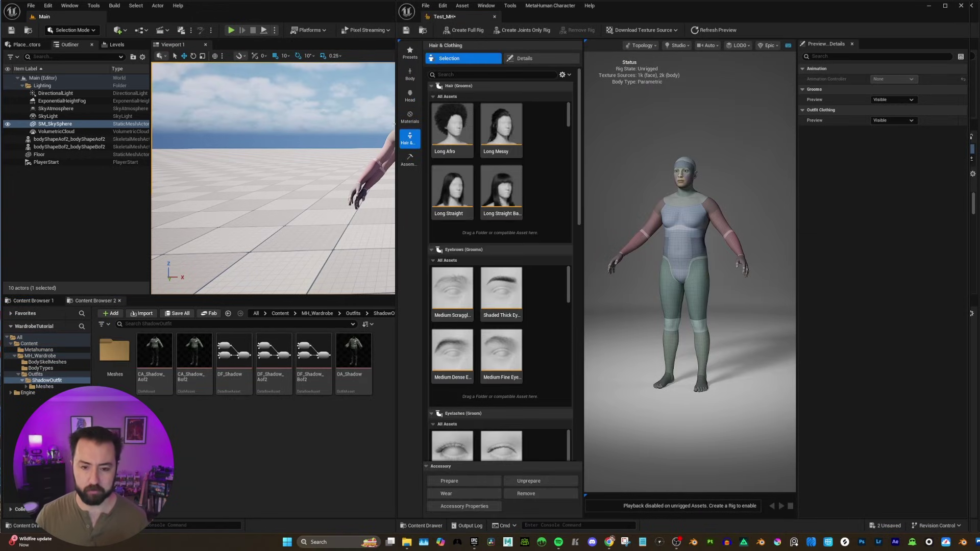
left_click(432, 86)
left_click(431, 95)
left_click(431, 104)
left_click(431, 114)
left_click(432, 122)
left_click(431, 132)
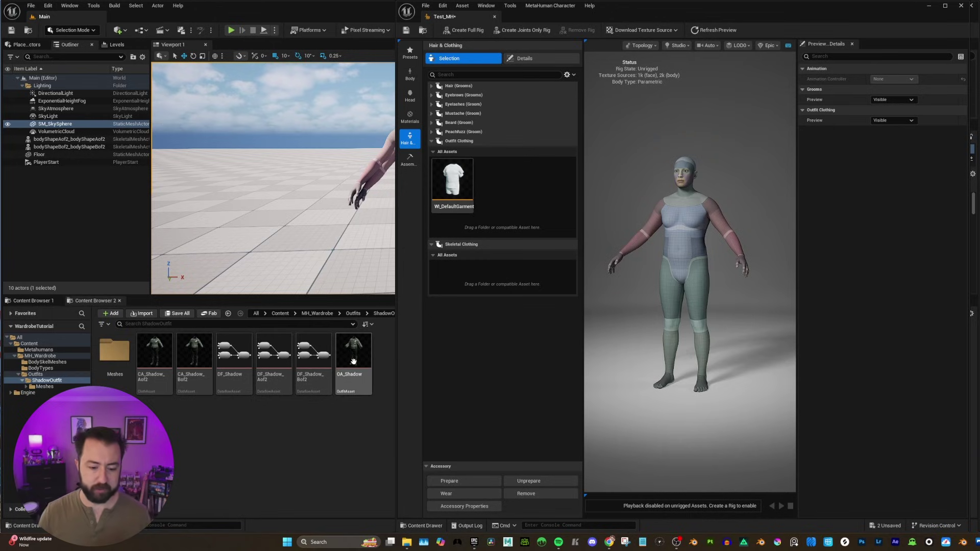
Step: Add the OA_Shadow outfit asset to the character's Outfit Clothing and save all unsaved content
left_click_drag(365, 363, 516, 193)
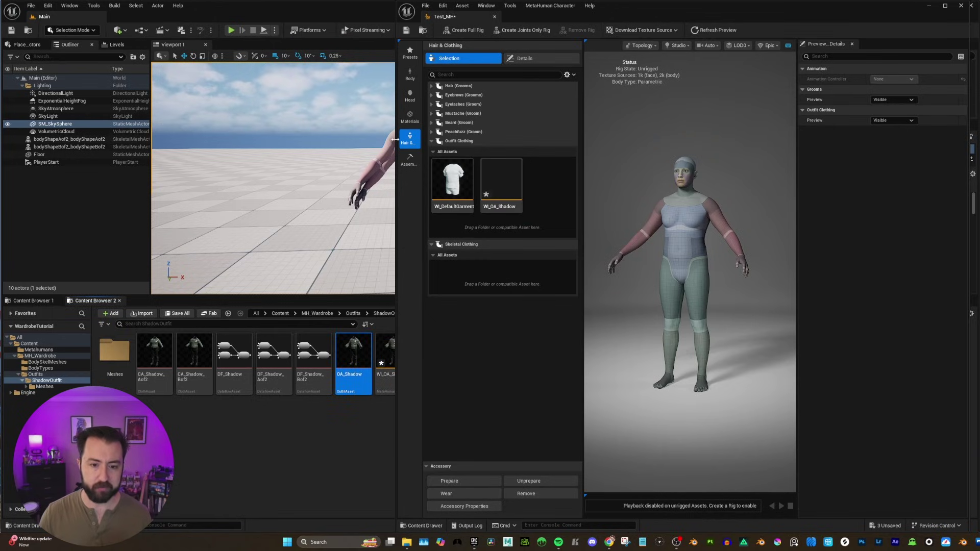
left_click_drag(395, 140, 516, 139)
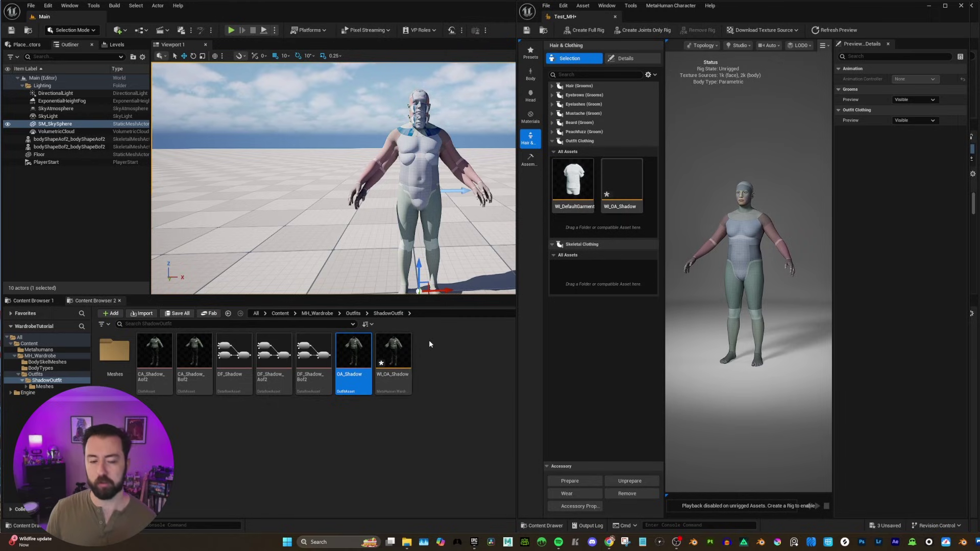
left_click(176, 313)
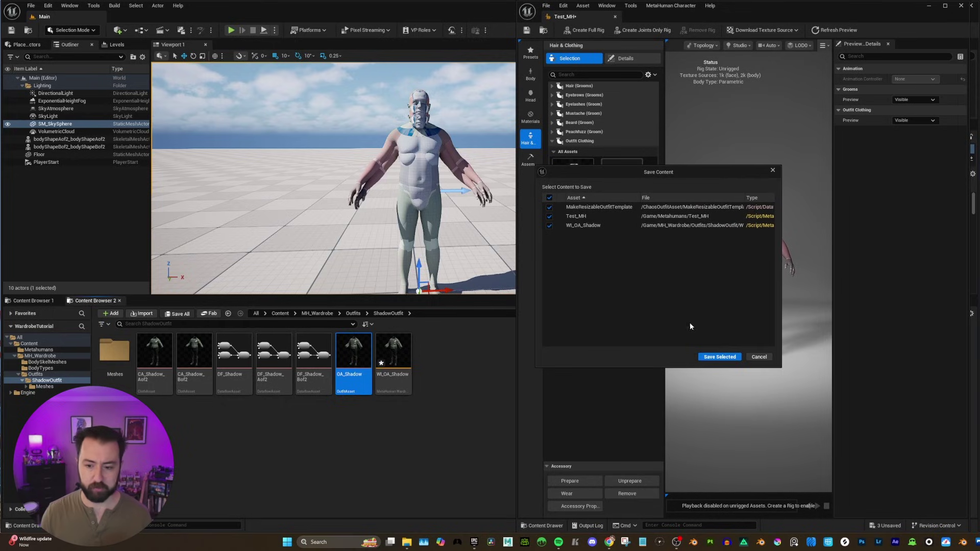
left_click(720, 357)
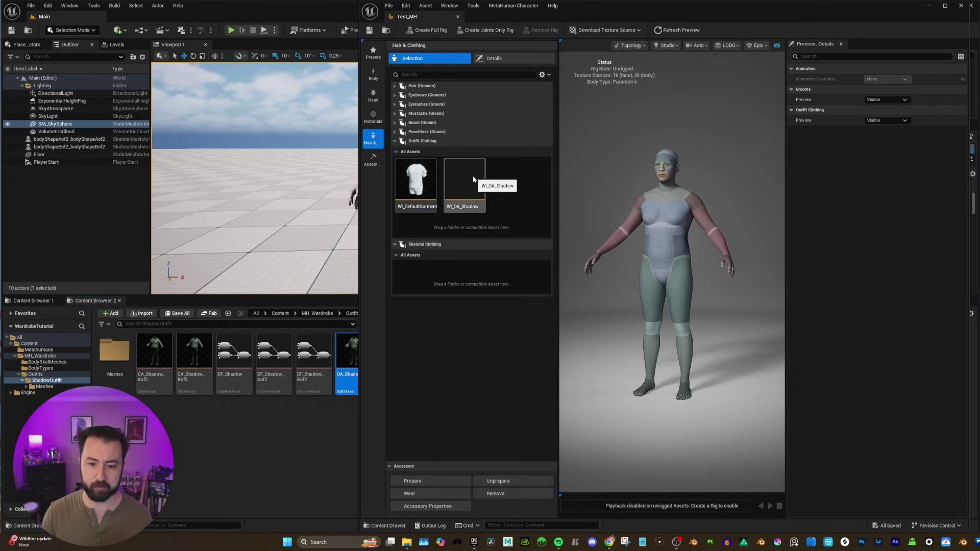
Step: Dress the MetaHuman in the WI_OA_Shadow outfit and examine how it fits from several angles
left_click(474, 180)
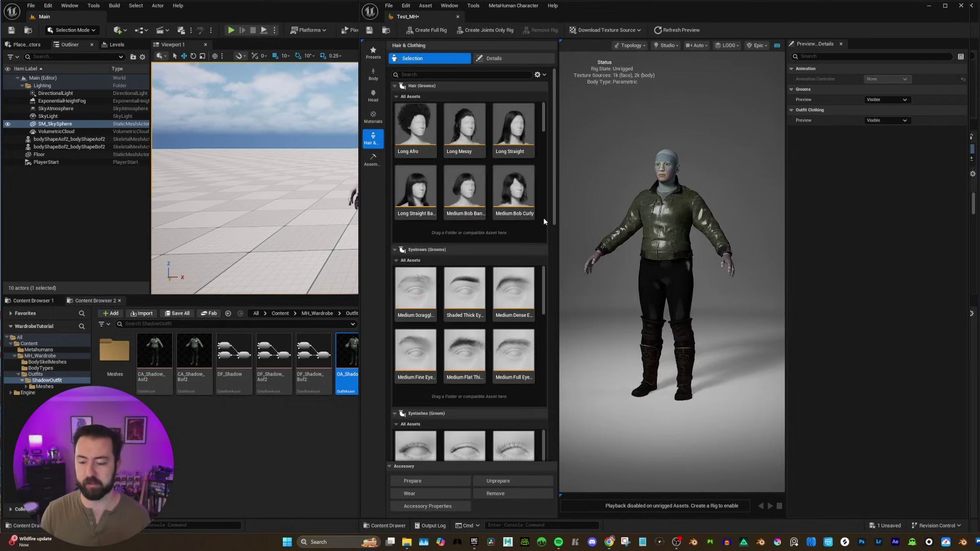
left_click_drag(613, 256, 751, 255)
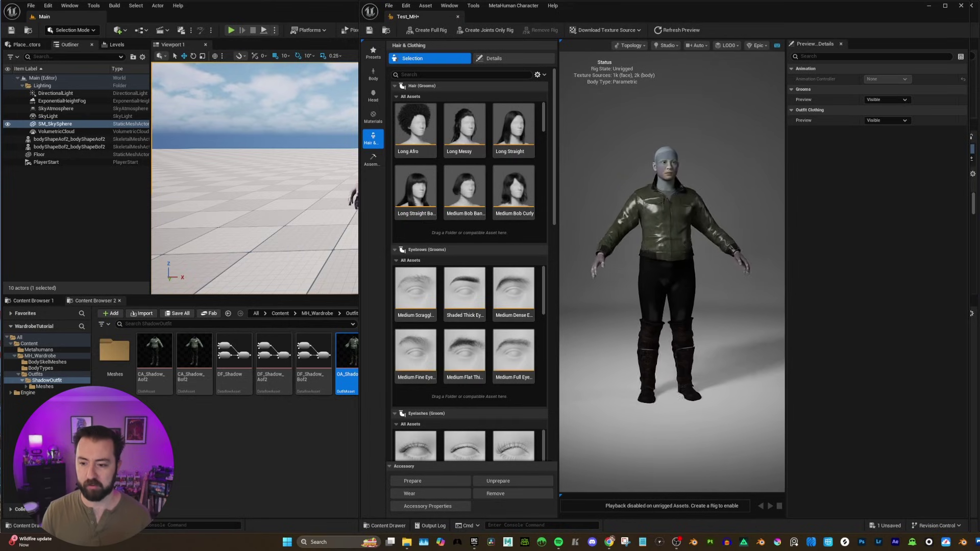
left_click_drag(624, 271, 730, 271)
scroll(663, 270, "up", 3)
scroll(672, 270, "down", 5)
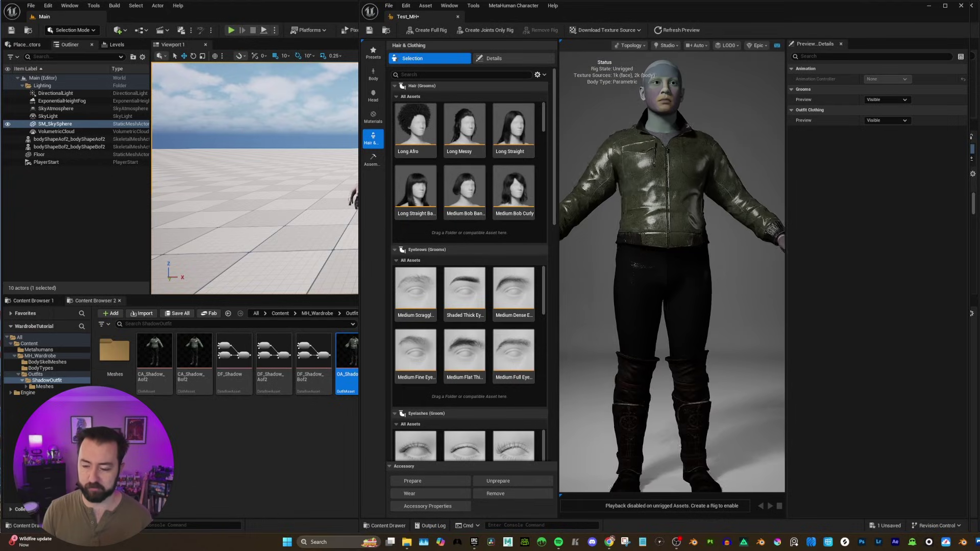
left_click_drag(772, 230, 898, 230)
left_click_drag(750, 251, 634, 252)
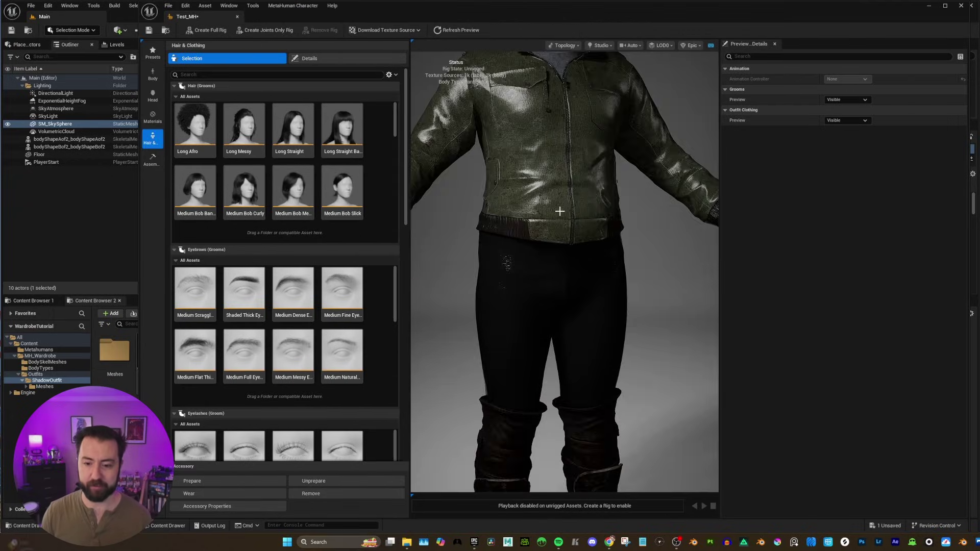
scroll(560, 209, "up", 3)
scroll(560, 210, "down", 6)
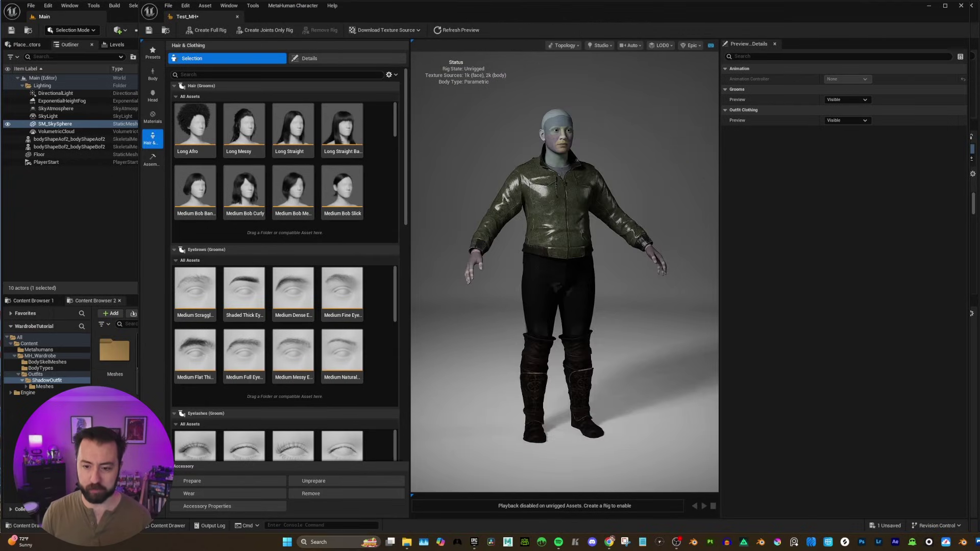
mouse_move(560, 210)
left_mouse_down()
mouse_move(506, 210)
mouse_move(541, 210)
left_mouse_up()
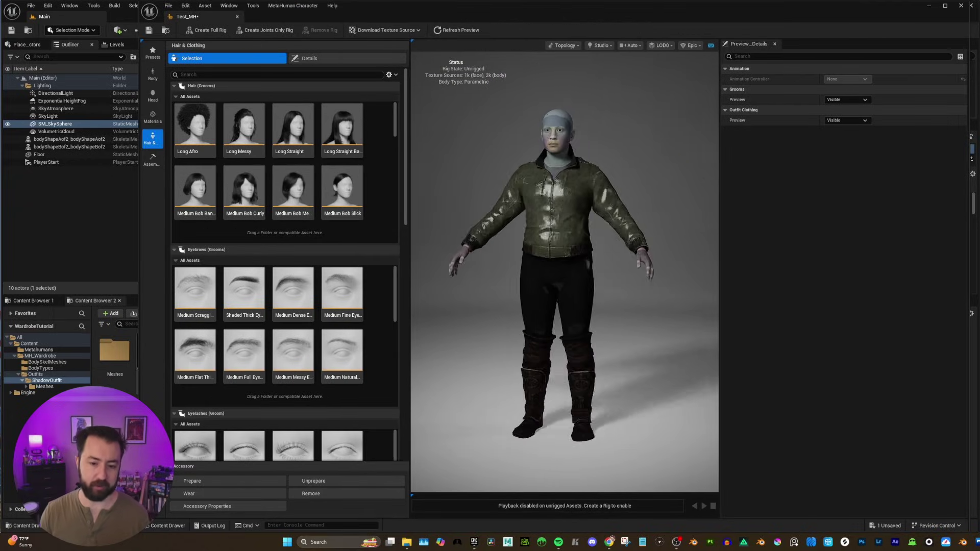
Step: Enlarge the waist to about 127.46 in the parametric body model and check how the outfit adapts
left_click(152, 74)
left_click(256, 71)
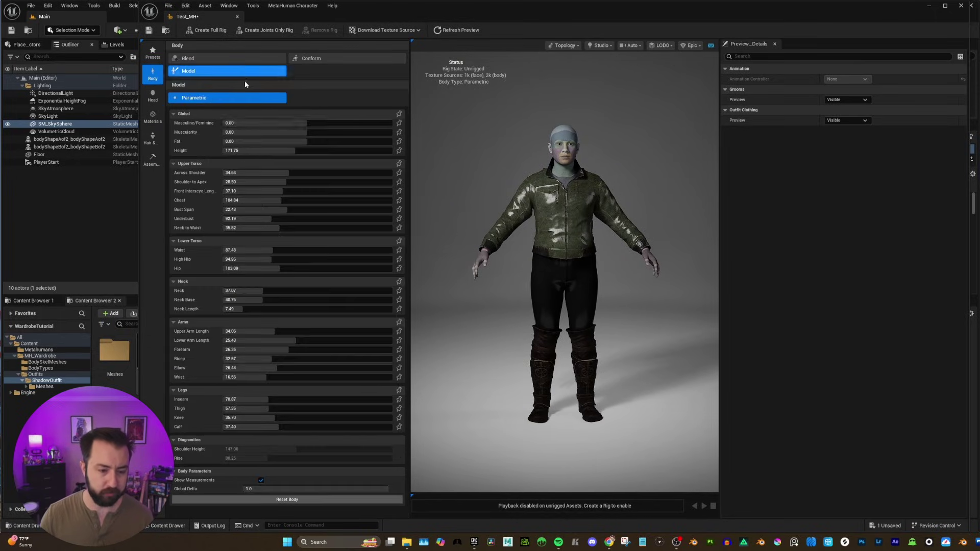
left_click_drag(240, 251, 270, 254)
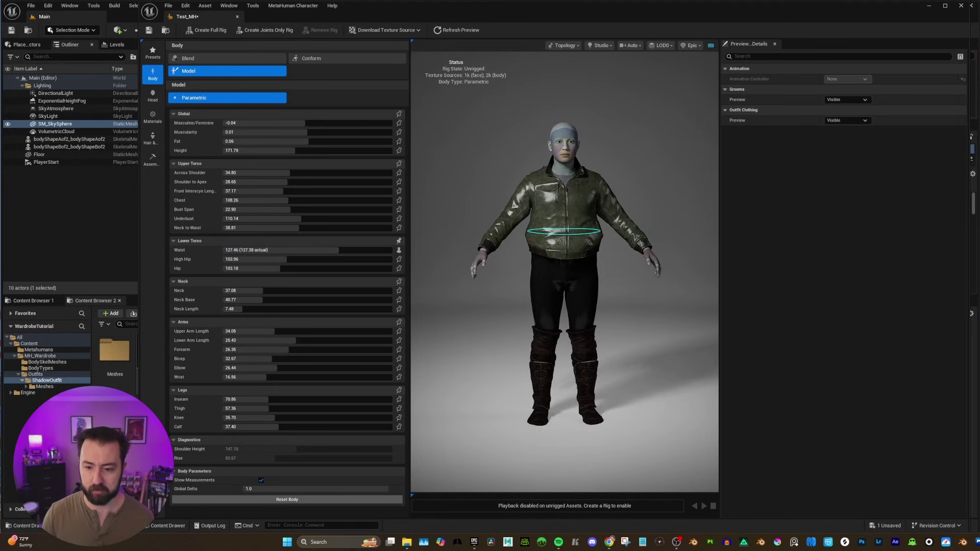
mouse_move(601, 200)
left_mouse_down()
mouse_move(541, 202)
mouse_move(687, 203)
mouse_move(574, 203)
mouse_move(607, 202)
left_mouse_up()
scroll(598, 202, "up", 3)
scroll(598, 203, "down", 4)
left_click_drag(517, 245, 561, 238)
scroll(548, 242, "down", 5)
left_click_drag(567, 202, 575, 202)
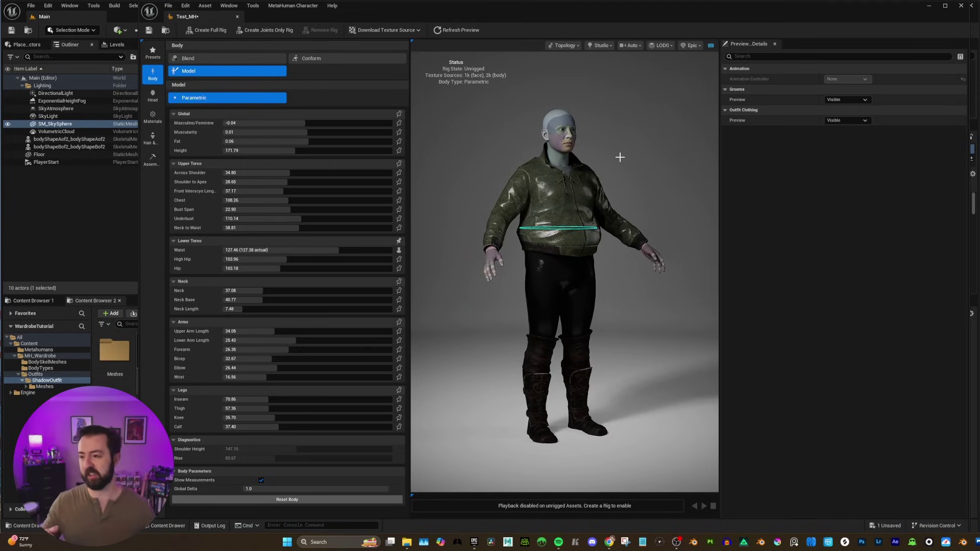